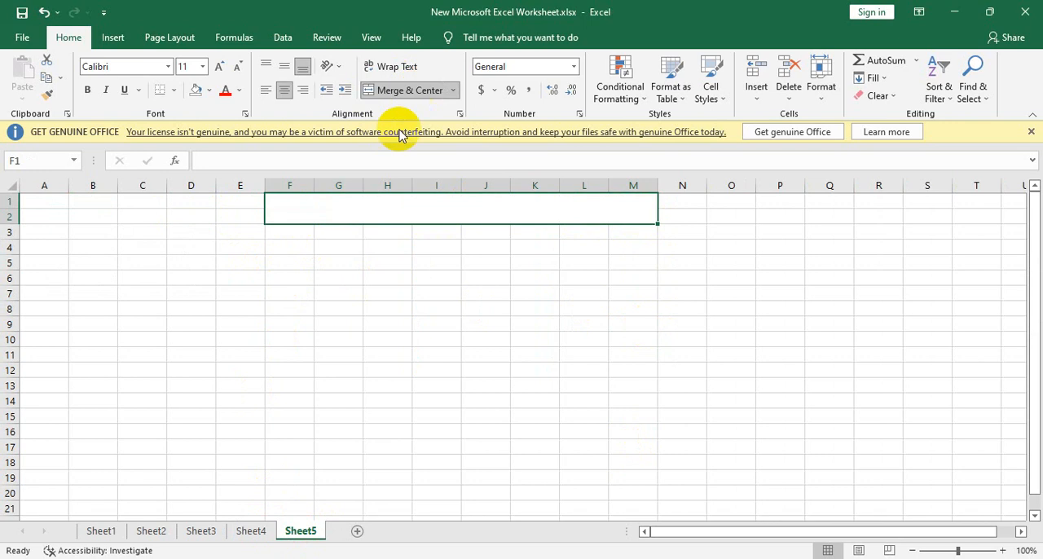
Step: Enter the title "Wages Sheet" in the merged cell F1:M2
{"action": "double_click", "coordinate": [395, 217]}
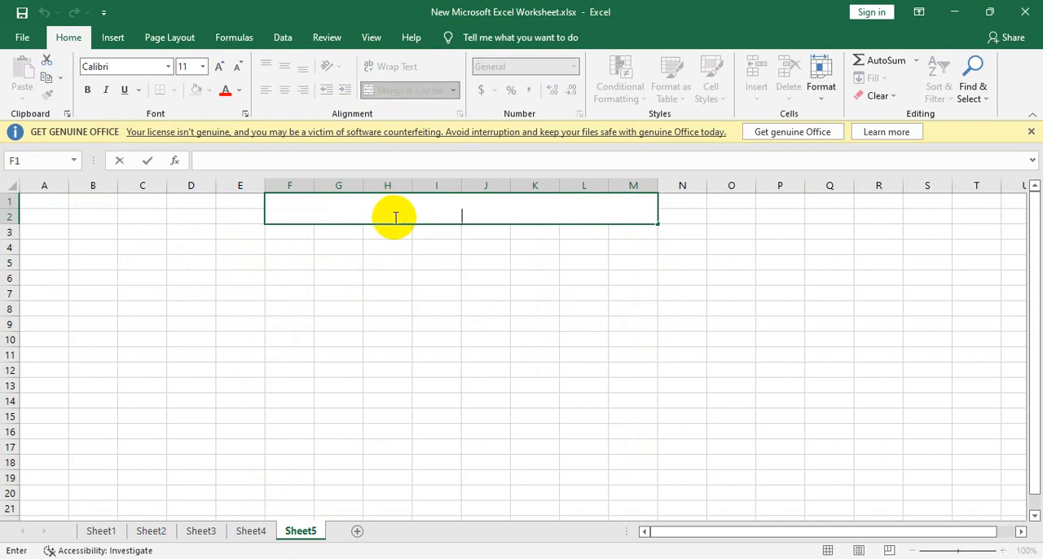
{"action": "type", "text": "Wages Sh"}
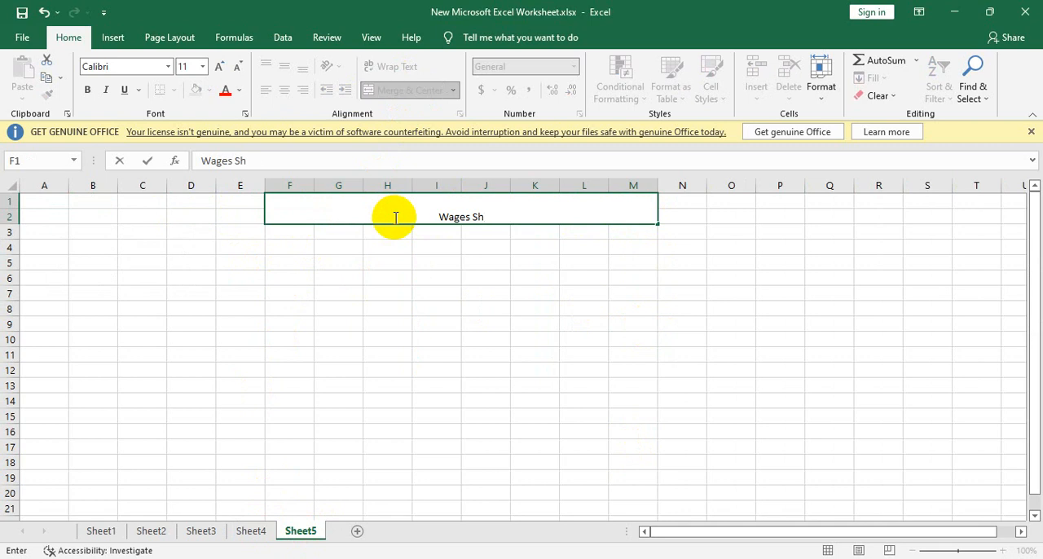
{"action": "type", "text": "eet"}
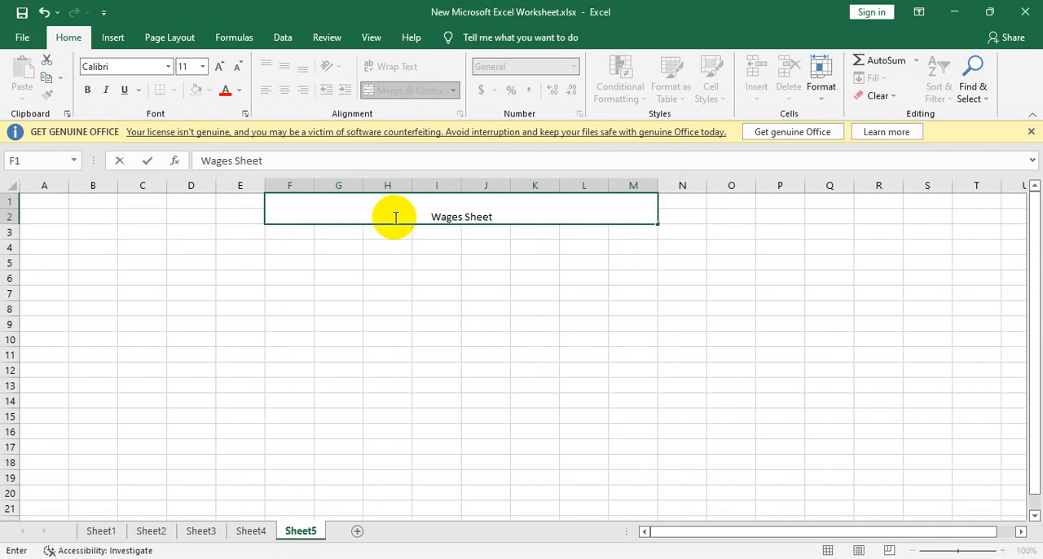
{"action": "left_click", "coordinate": [386, 263]}
Step: Align the Wages Sheet title vertically to the middle and increase its font size to 22
{"action": "left_click", "coordinate": [373, 209]}
{"action": "left_click", "coordinate": [284, 67]}
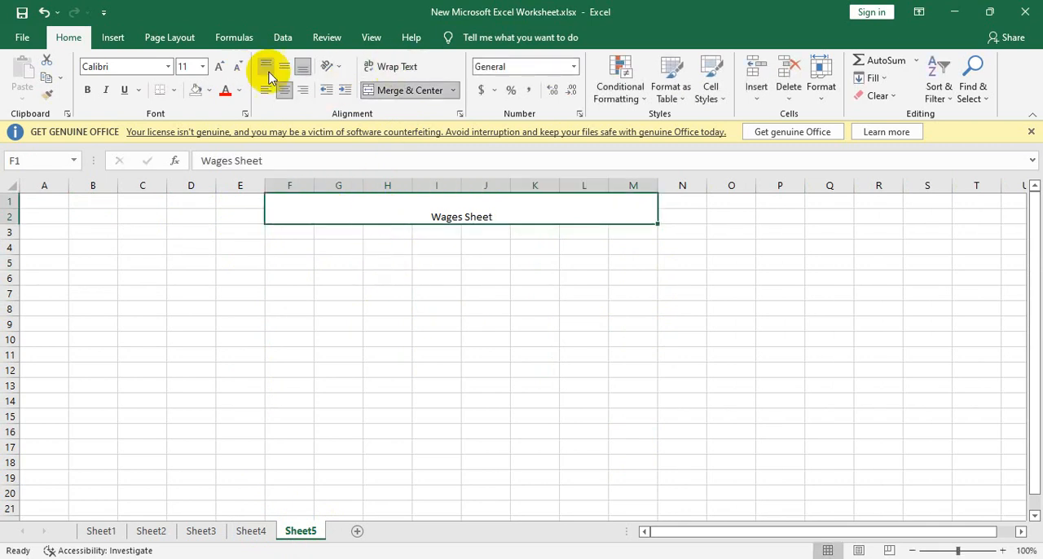
{"action": "left_click", "coordinate": [219, 67]}
{"action": "left_click", "coordinate": [218, 67]}
{"action": "left_click", "coordinate": [219, 67]}
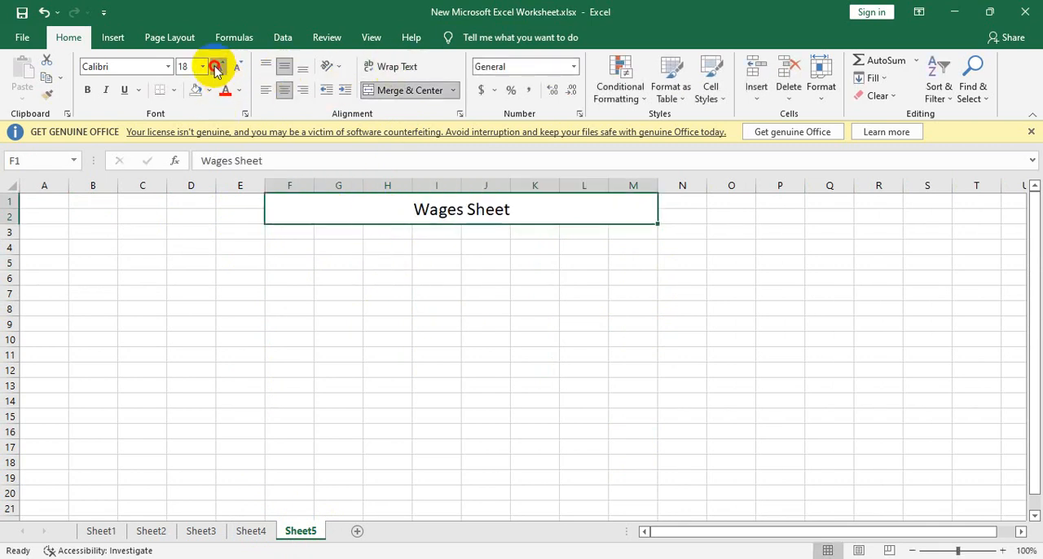
{"action": "left_click", "coordinate": [219, 67]}
{"action": "left_click", "coordinate": [219, 66]}
{"action": "left_click", "coordinate": [218, 67]}
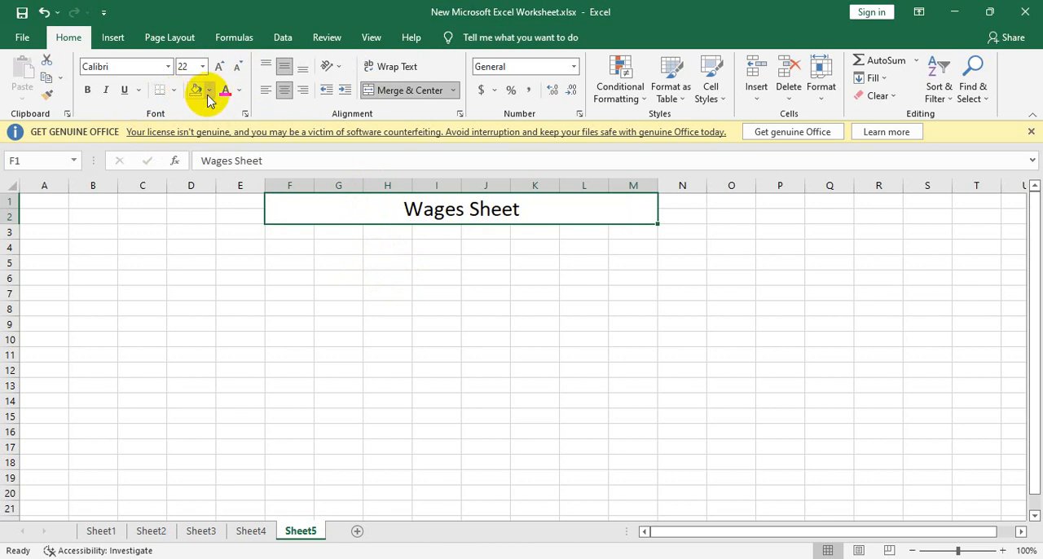
Step: Format the title cell with a yellow fill and red, bold, underlined text
{"action": "left_click", "coordinate": [210, 90]}
{"action": "left_click", "coordinate": [226, 211]}
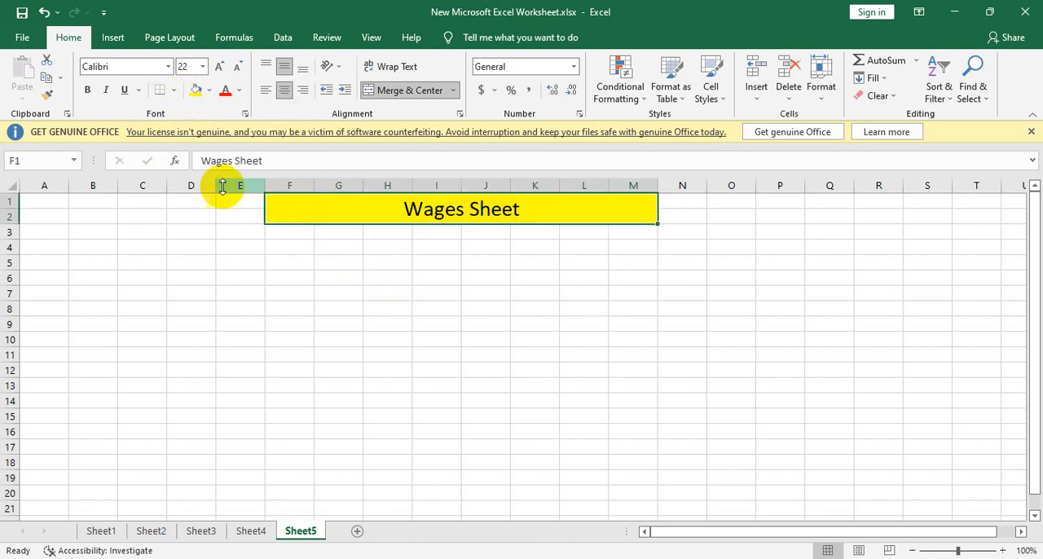
{"action": "left_click", "coordinate": [225, 90]}
{"action": "left_click", "coordinate": [87, 89]}
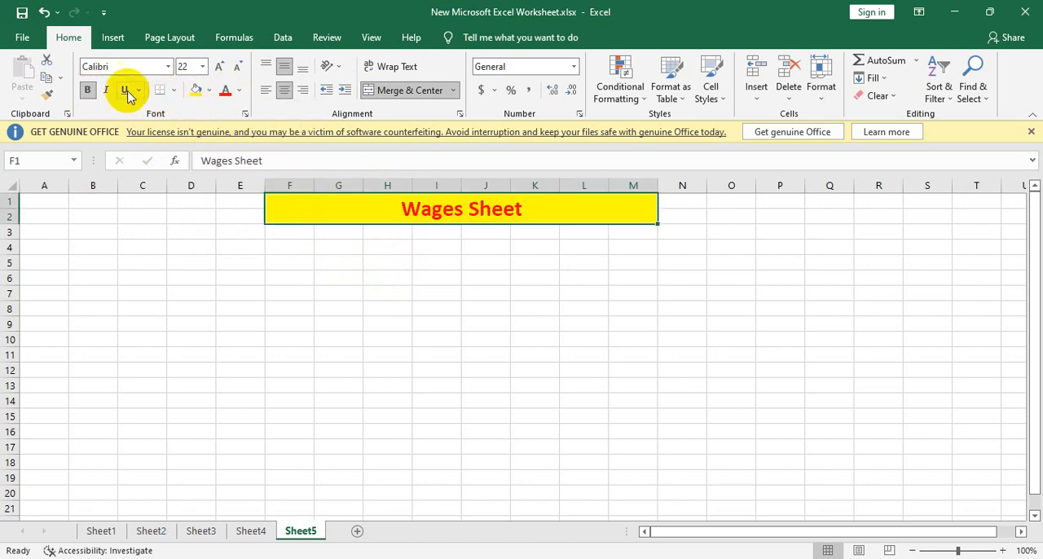
{"action": "left_click", "coordinate": [125, 91]}
Step: Enter the column headers "Serial No." in G3 and "Name" in H3
{"action": "left_click", "coordinate": [331, 233]}
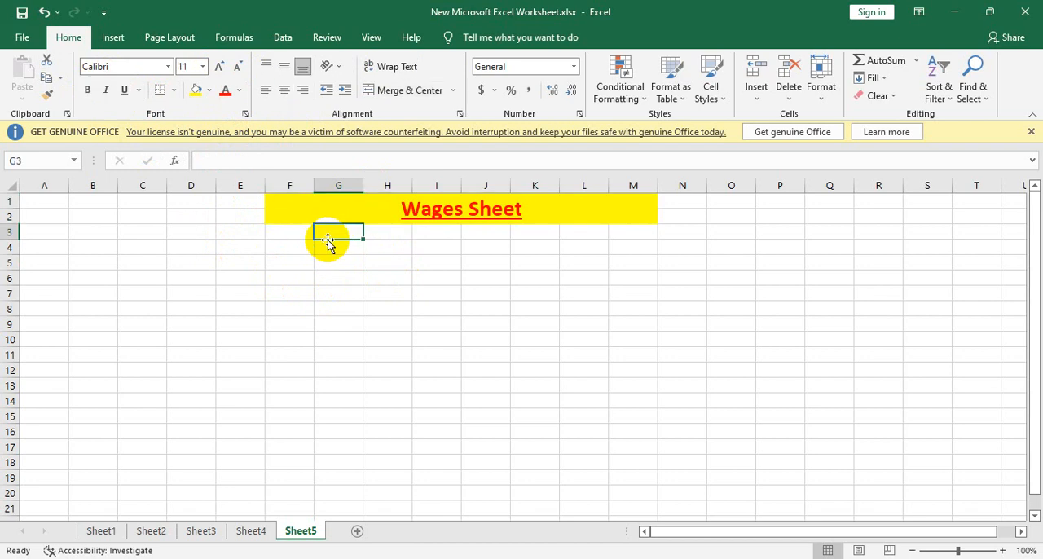
{"action": "type", "text": "Se"}
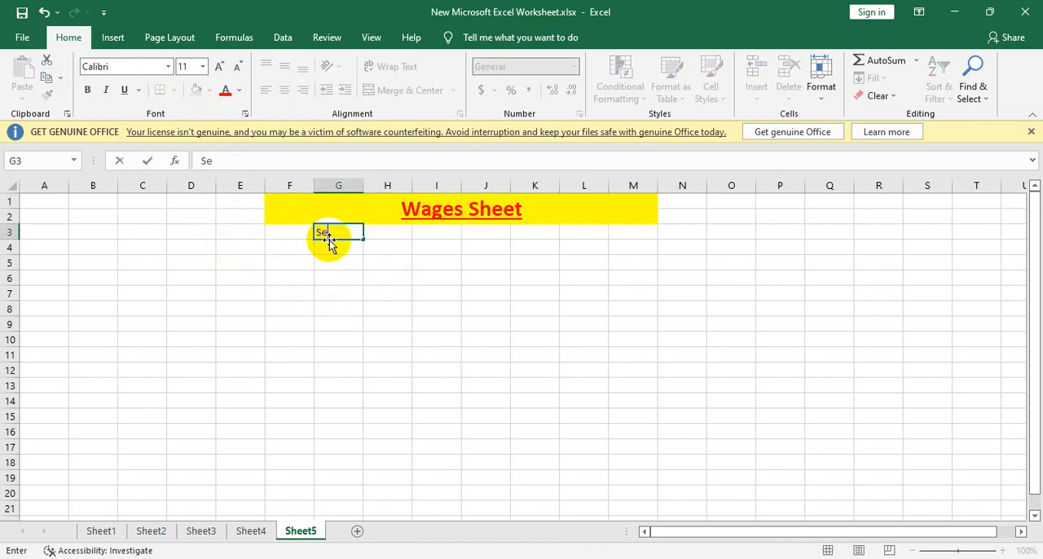
{"action": "type", "text": "rial No."}
{"action": "key", "text": "Tab"}
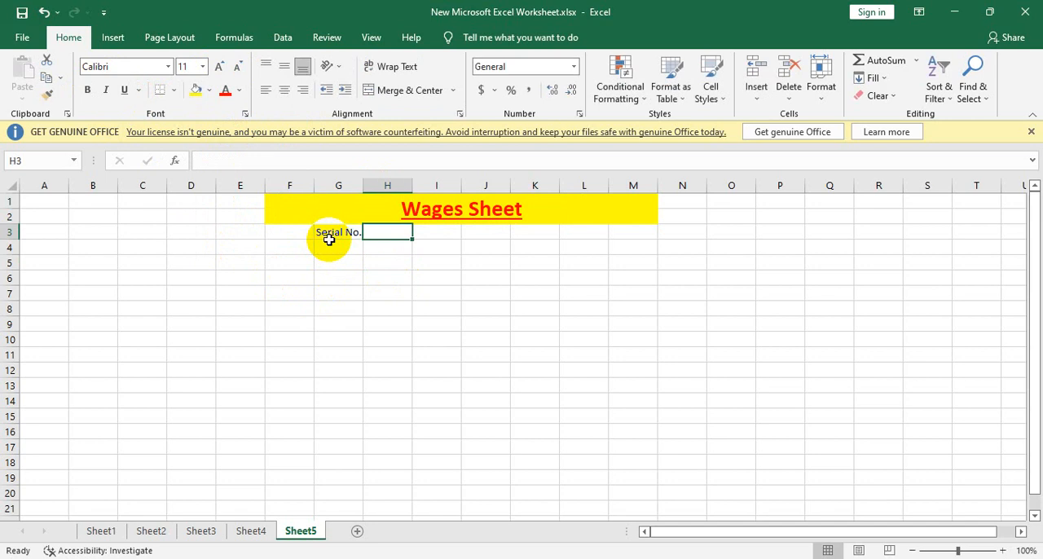
{"action": "type", "text": "N"}
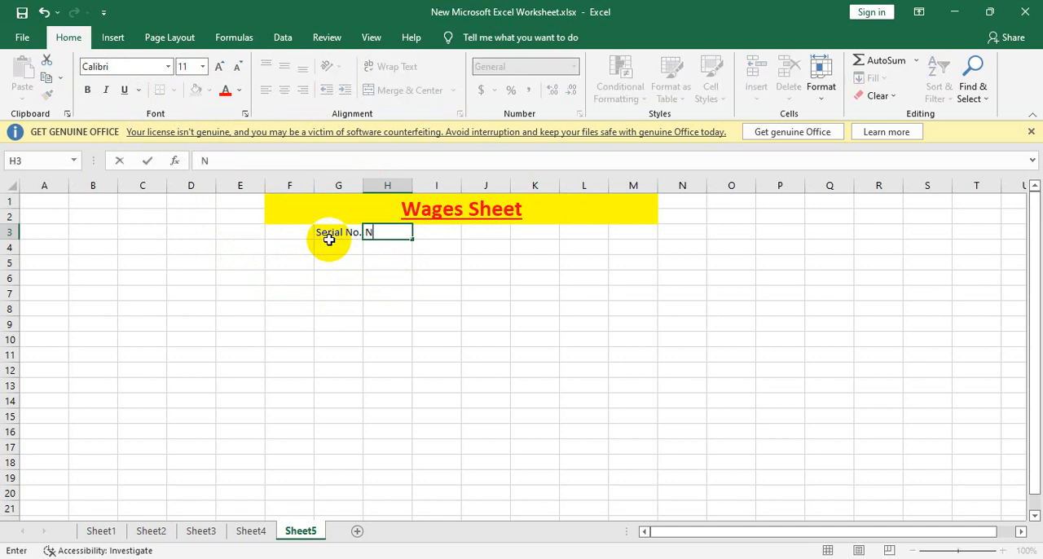
{"action": "type", "text": "amed"}
{"action": "key", "text": "BackSpace"}
{"action": "key", "text": "BackSpace"}
{"action": "key", "text": "BackSpace"}
{"action": "key", "text": "BackSpace"}
{"action": "type", "text": "ame"}
{"action": "key", "text": "Tab"}
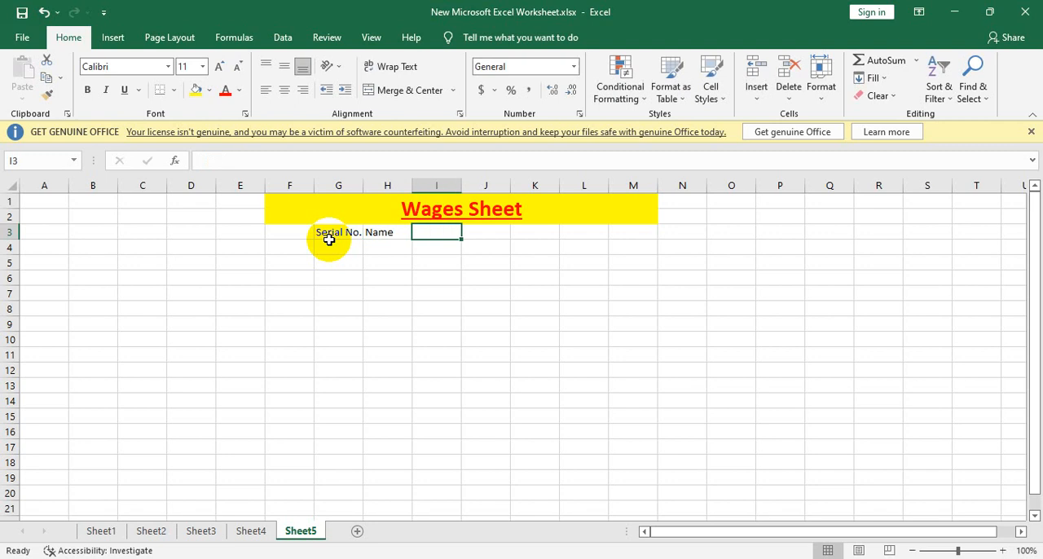
Step: Add the column headers "Working hour" in I3 and "Overtime" in J3
{"action": "type", "text": "W"}
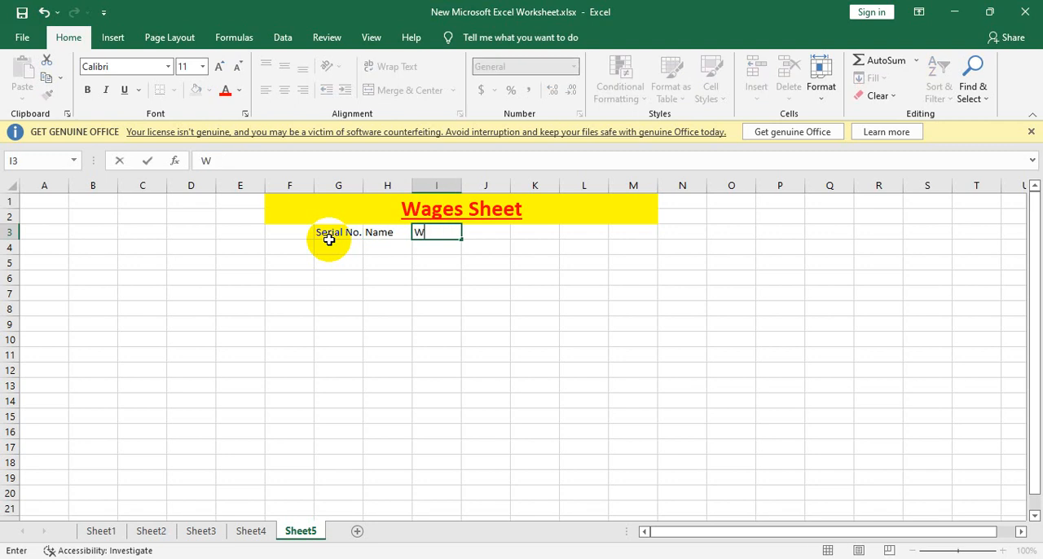
{"action": "type", "text": "orking hour"}
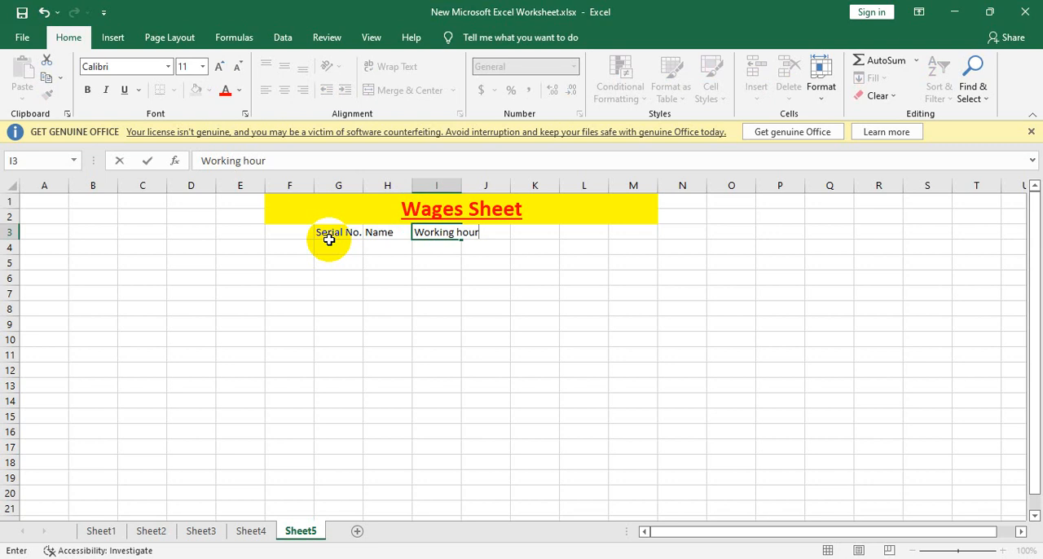
{"action": "key", "text": "Tab"}
{"action": "type", "text": "Ov"}
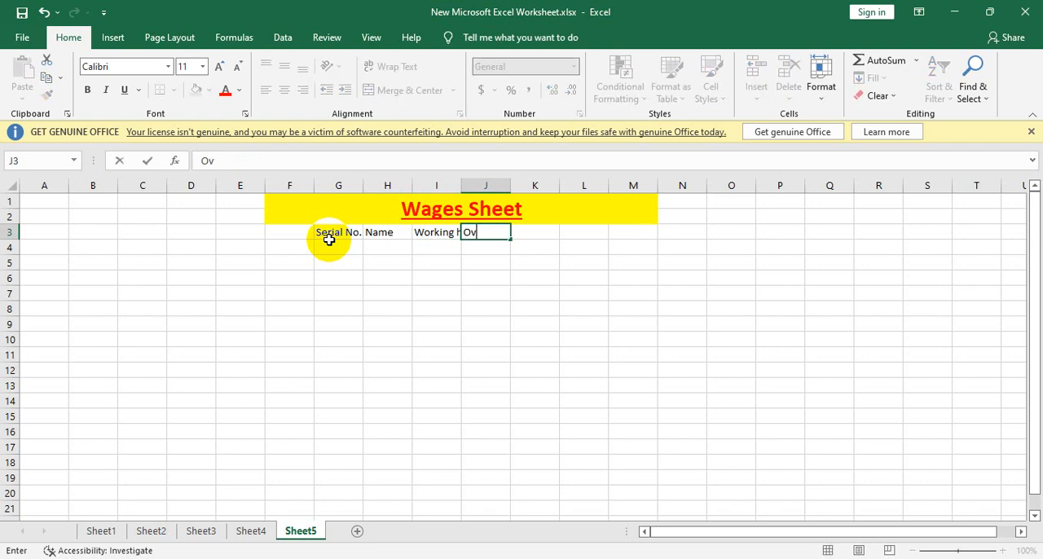
{"action": "type", "text": "erar"}
{"action": "key", "text": "BackSpace"}
{"action": "key", "text": "BackSpace"}
{"action": "key", "text": "BackSpace"}
{"action": "key", "text": "BackSpace"}
{"action": "key", "text": "BackSpace"}
{"action": "type", "text": "vertime"}
{"action": "key", "text": "Tab"}
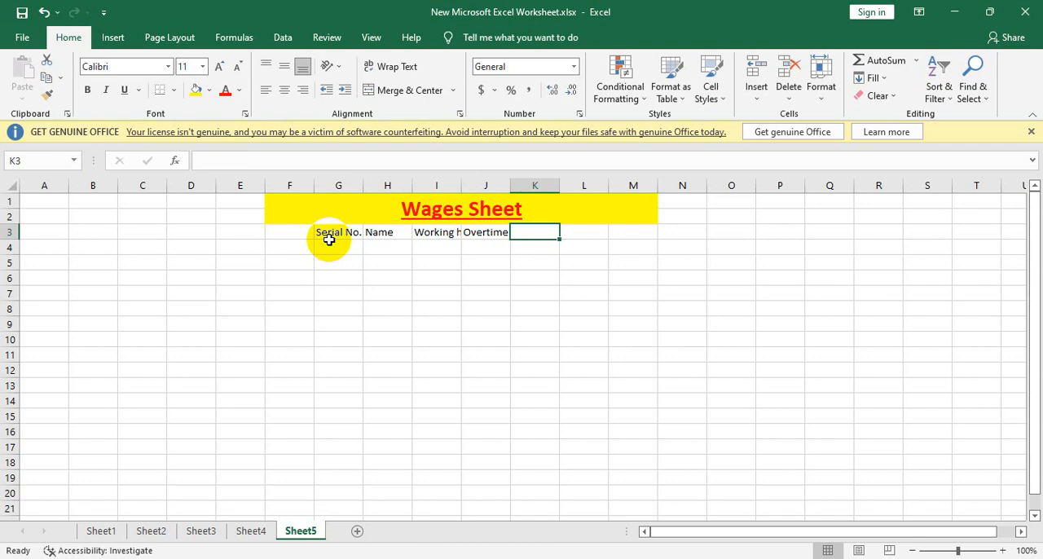
{"action": "type", "text": "p"}
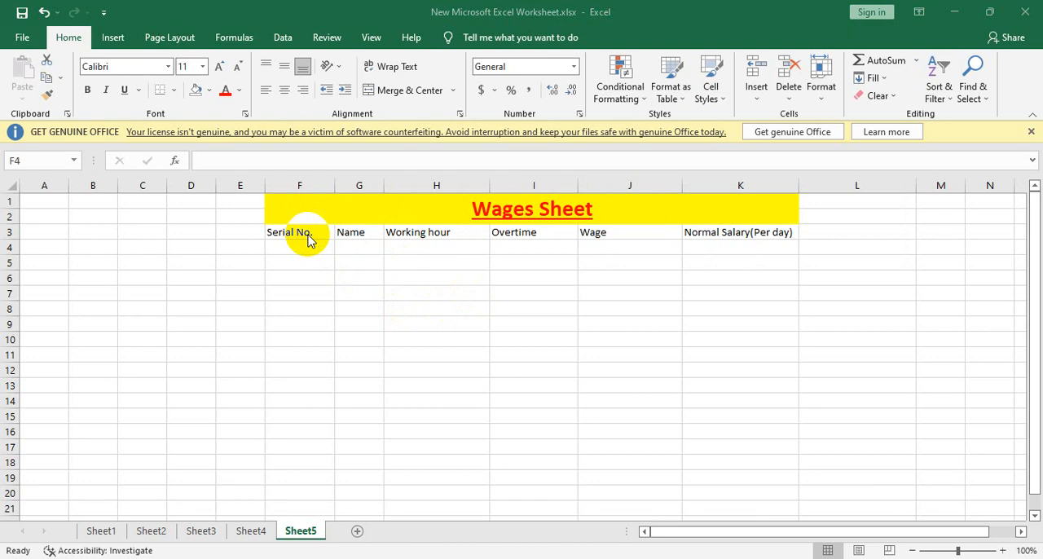
Step: Enter 1 in F4 under Serial No. and fill the series down to 15 in F18
{"action": "double_click", "coordinate": [307, 246]}
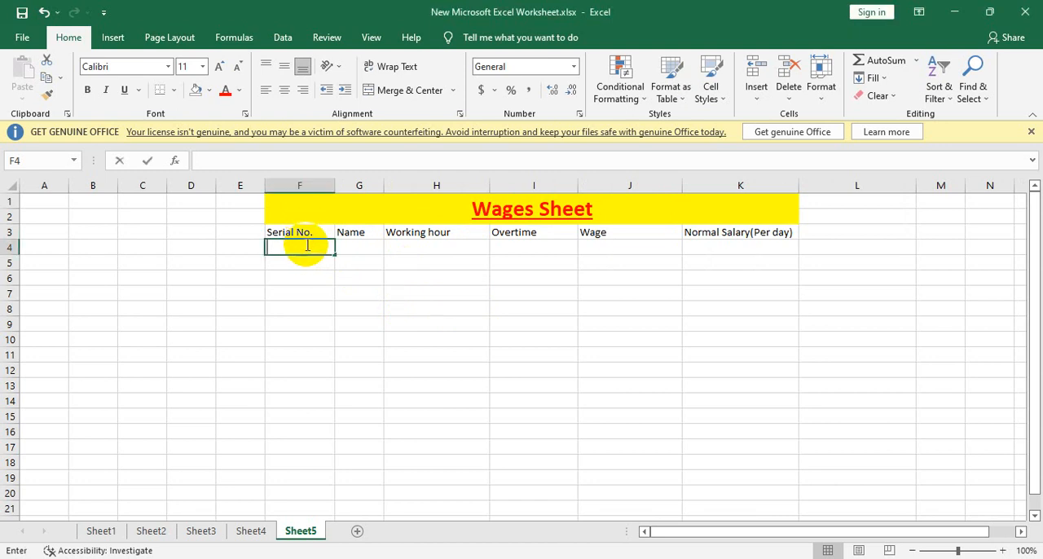
{"action": "type", "text": "1"}
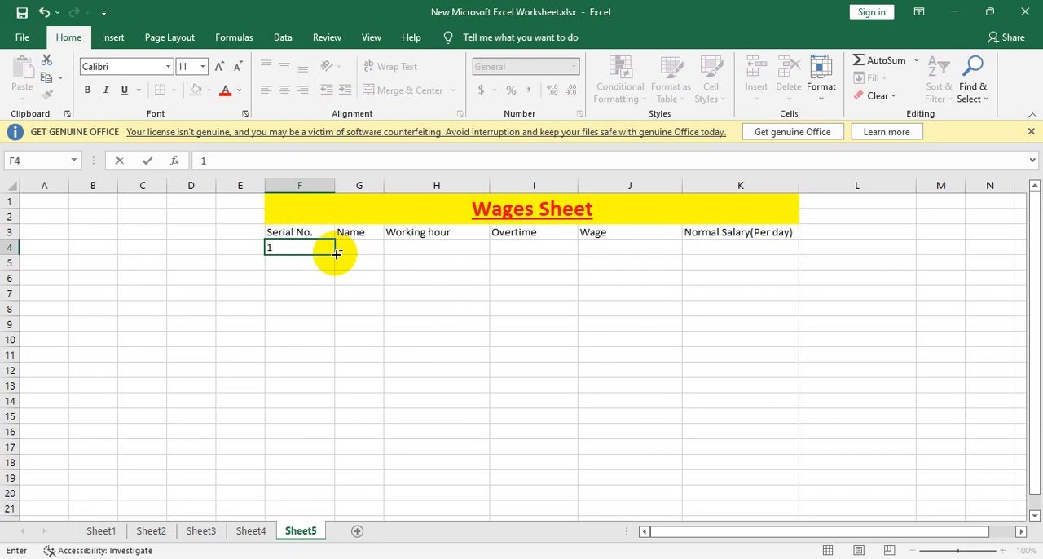
{"action": "left_click_drag", "start_coordinate": [334, 253], "coordinate": [350, 463]}
Step: Enter the employees' first names for serial numbers 1 to 4 in cells G4 to G7
{"action": "left_click", "coordinate": [377, 246]}
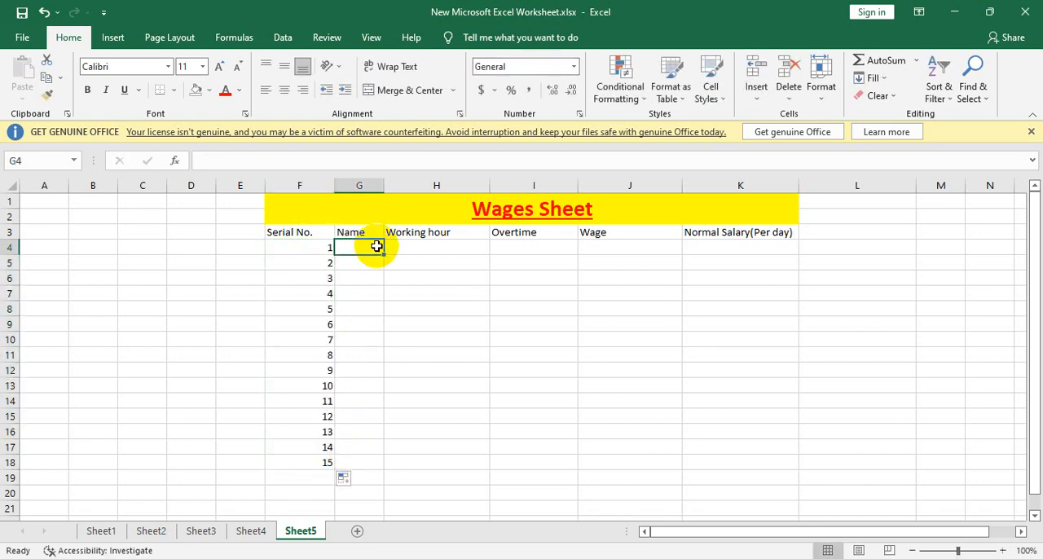
{"action": "type", "text": "Anik"}
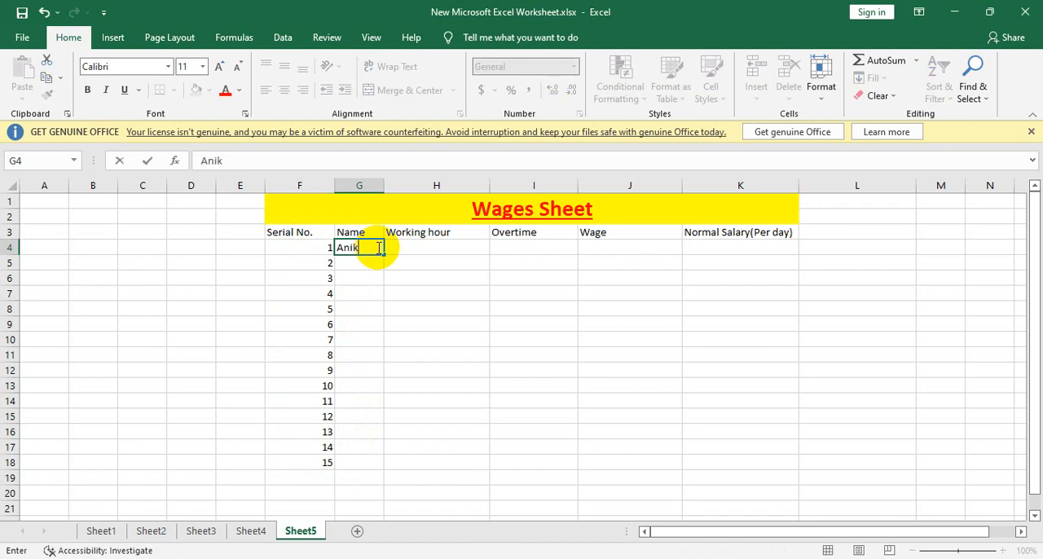
{"action": "key", "text": "Return"}
{"action": "type", "text": "Musa"}
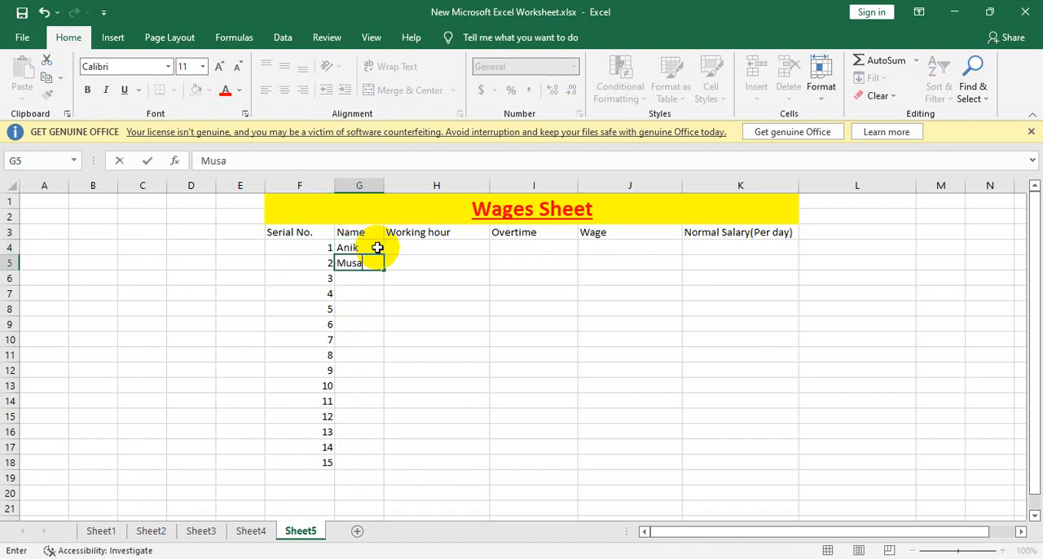
{"action": "key", "text": "Return"}
{"action": "type", "text": "Anower"}
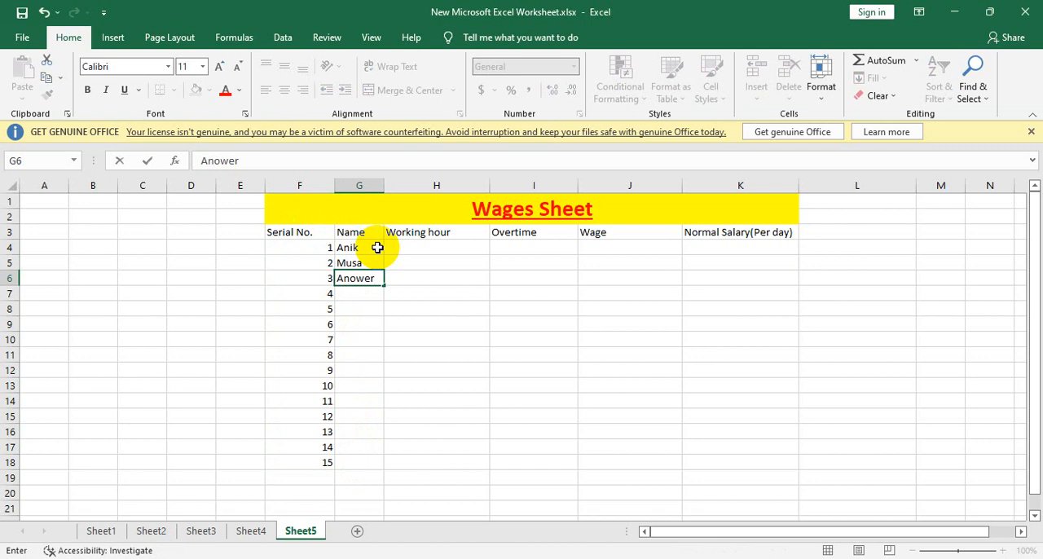
{"action": "key", "text": "Return"}
{"action": "type", "text": "A"}
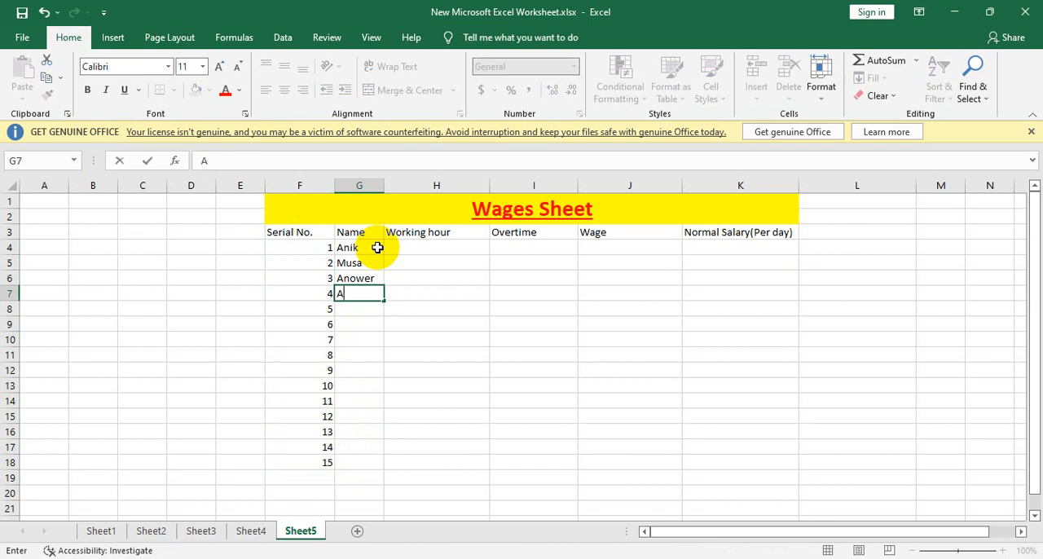
{"action": "type", "text": "lif"}
{"action": "key", "text": "Return"}
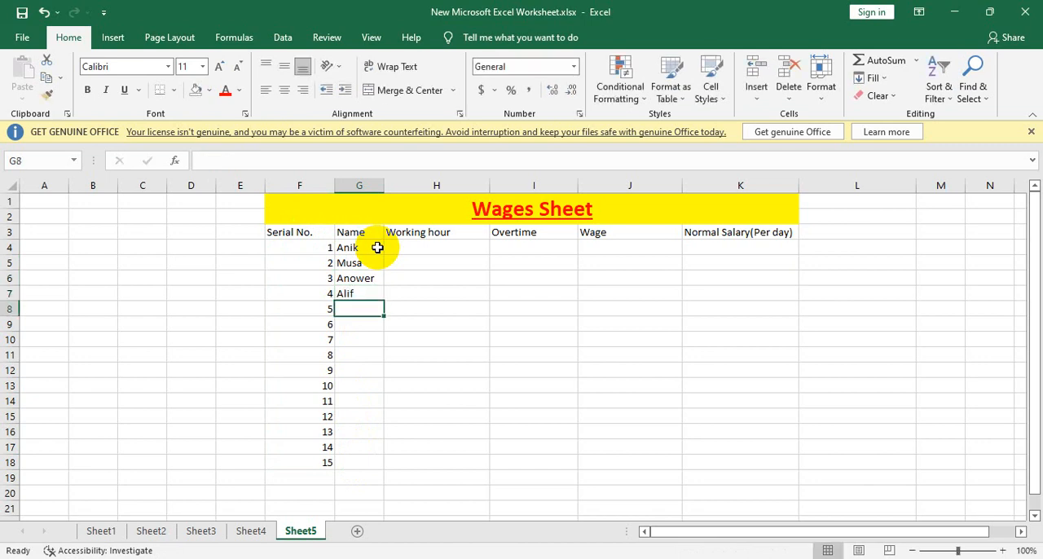
Step: Enter the employees' first names for serial numbers 5 and 6 in cells G8 and G9
{"action": "type", "text": "Ea"}
{"action": "key", "text": "BackSpace"}
{"action": "key", "text": "BackSpace"}
{"action": "type", "text": "R"}
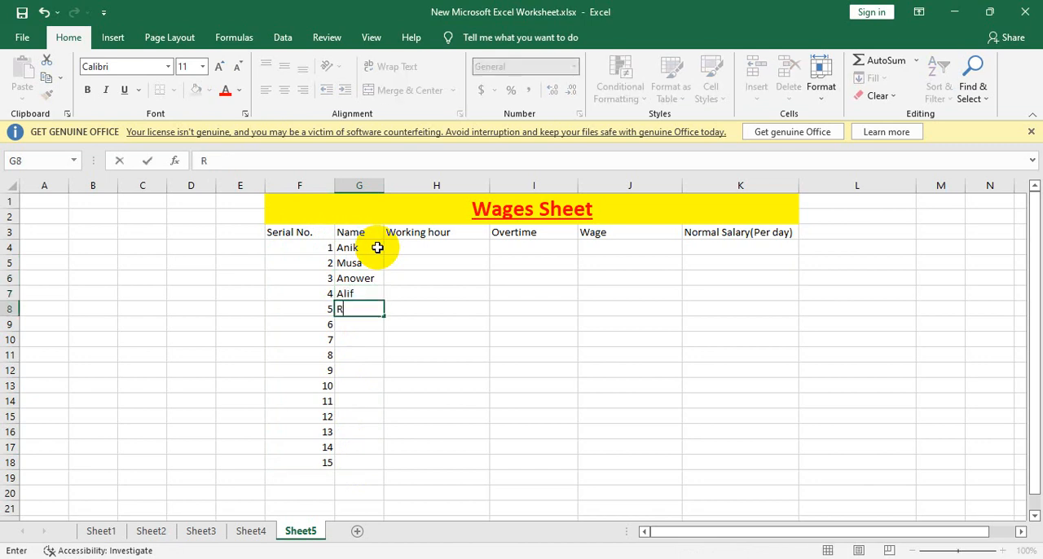
{"action": "type", "text": "ahat"}
{"action": "key", "text": "Return"}
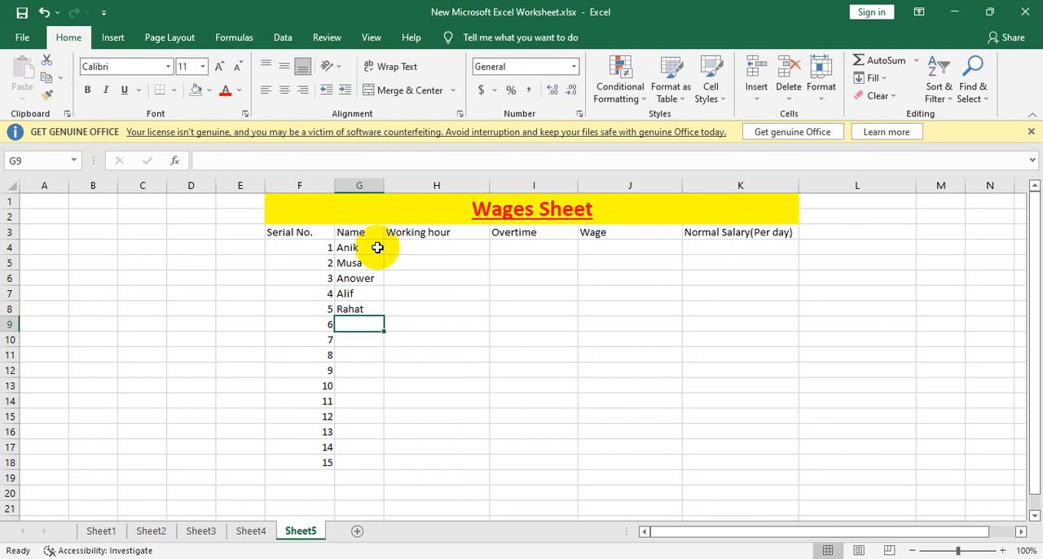
{"action": "type", "text": "R"}
{"action": "type", "text": "ahim"}
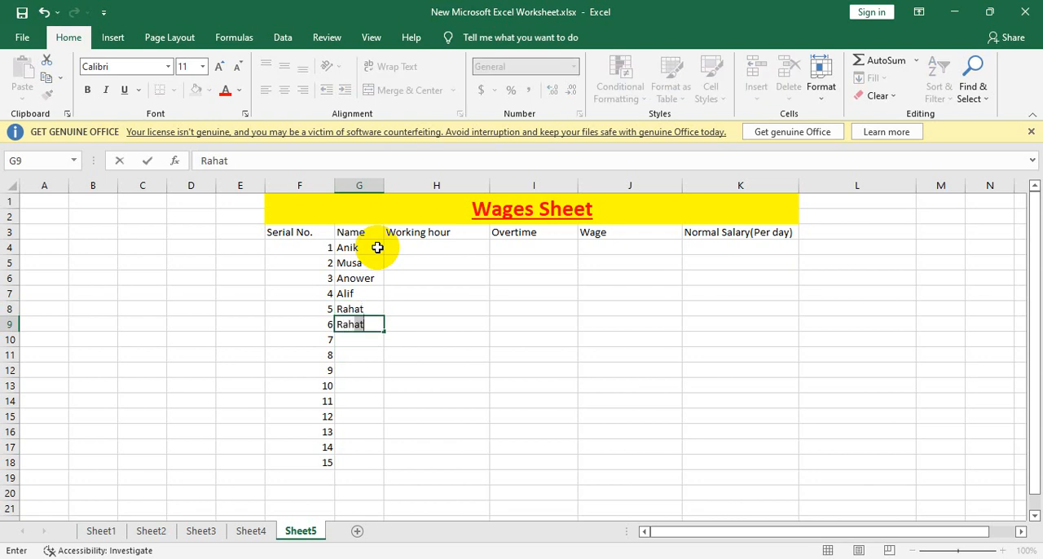
{"action": "key", "text": "Return"}
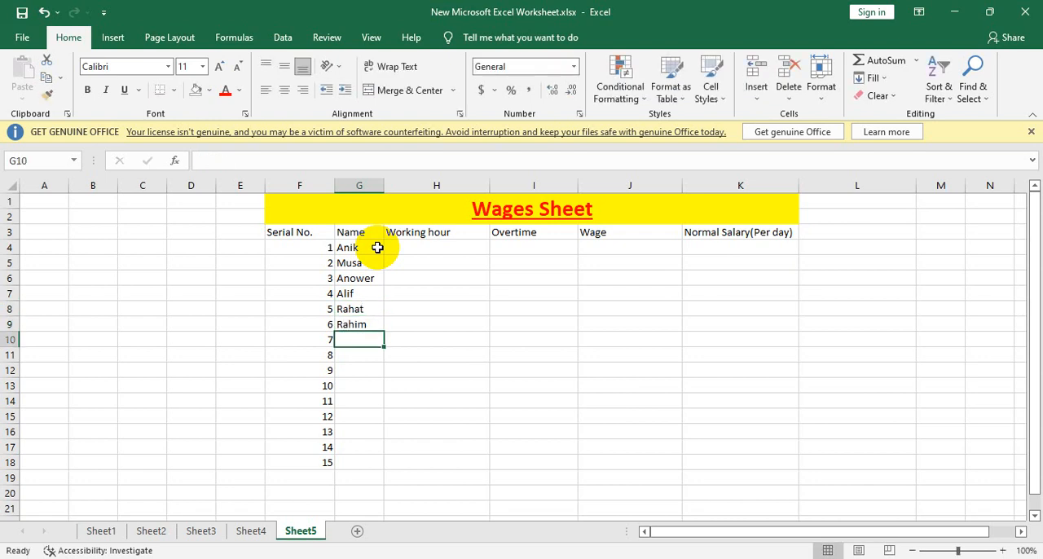
Step: Enter the employees' first names for serial numbers 7 and 8 in cells G10 and G11
{"action": "type", "text": "Farham"}
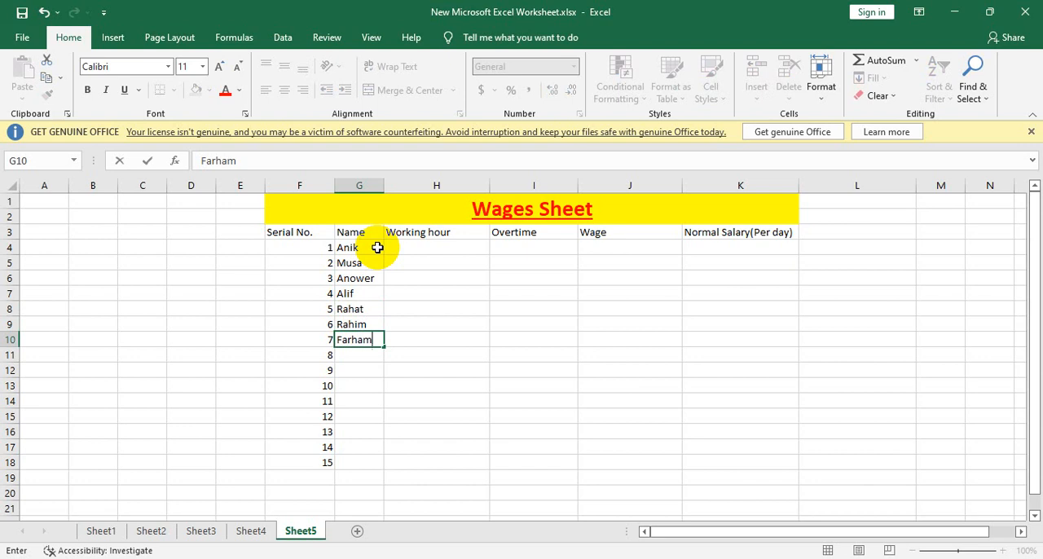
{"action": "key", "text": "BackSpace"}
{"action": "type", "text": "n"}
{"action": "key", "text": "Return"}
{"action": "type", "text": "Fahim"}
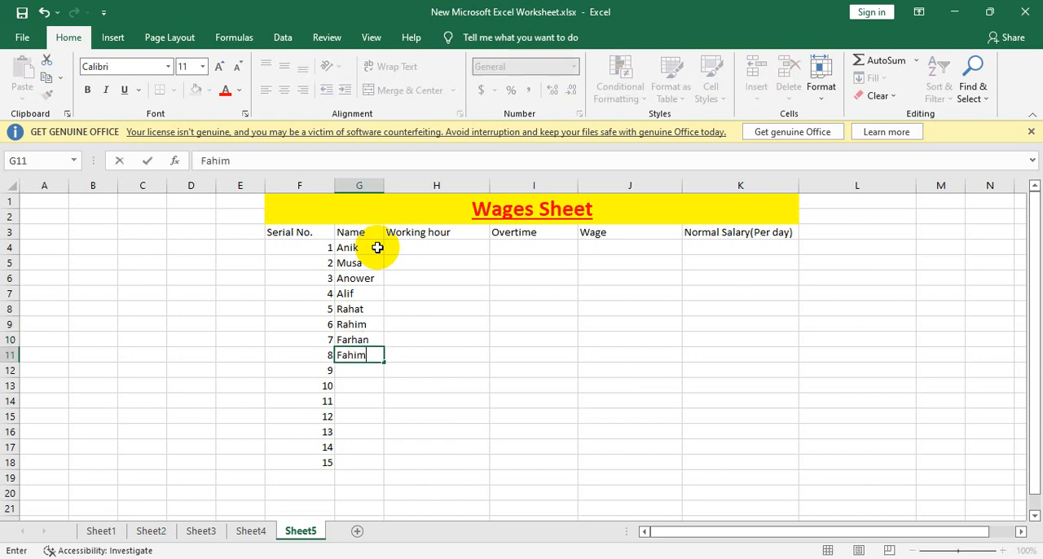
{"action": "key", "text": "Return"}
Step: Enter the employees' first names for serial numbers 9 and 10 in cells G12 and G13
{"action": "type", "text": "A"}
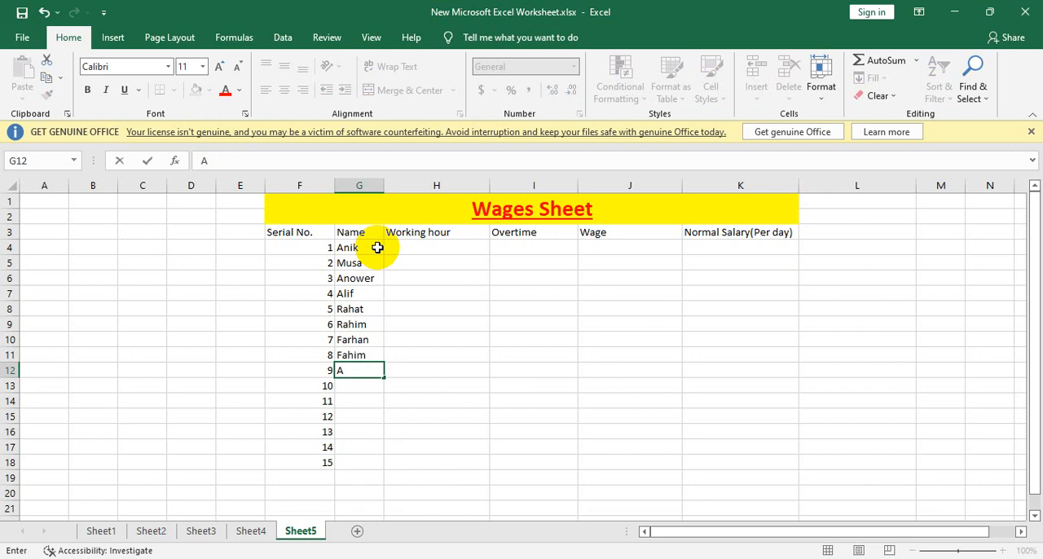
{"action": "type", "text": "jgor"}
{"action": "key", "text": "Return"}
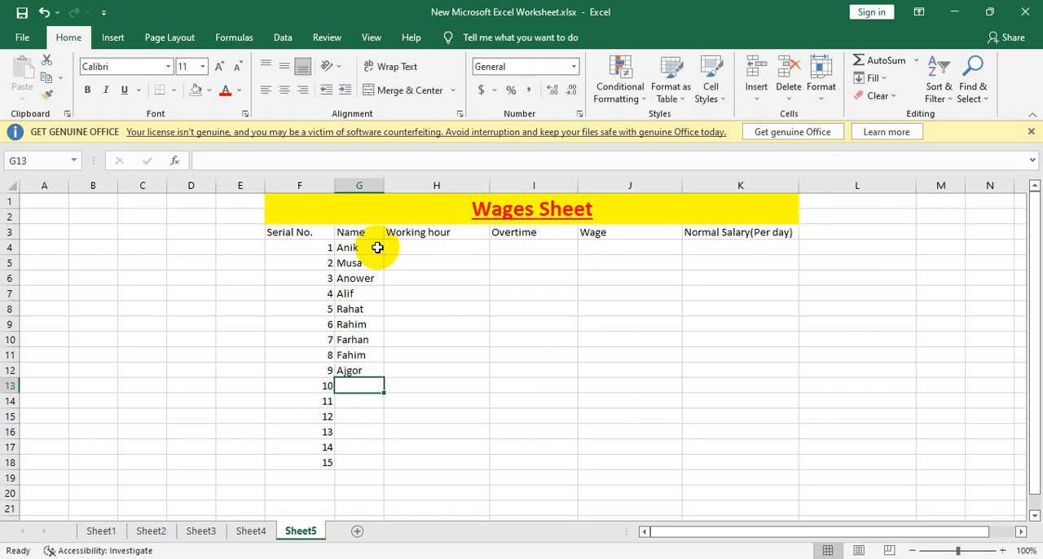
{"action": "type", "text": "Rohan"}
{"action": "key", "text": "Return"}
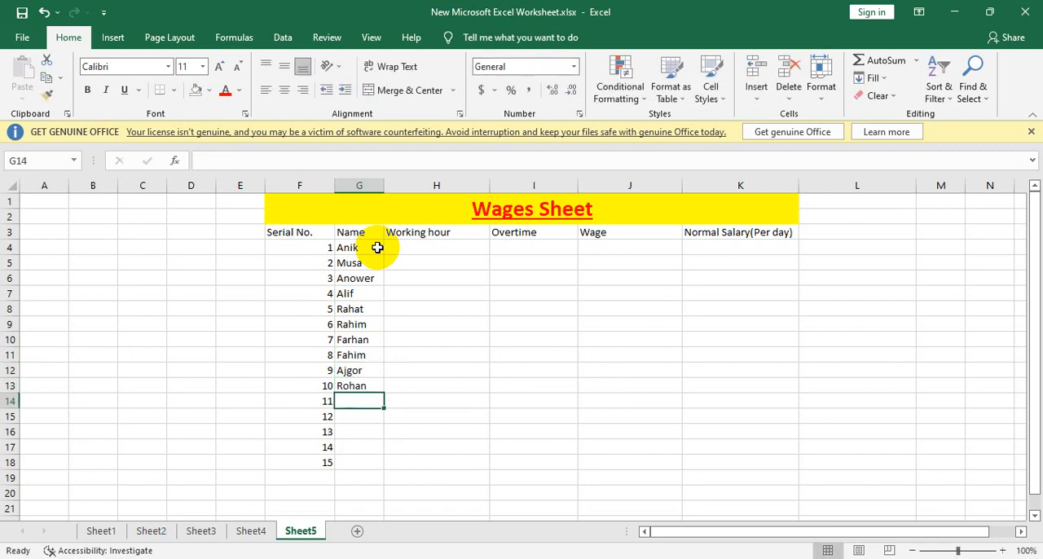
Step: Enter the employees' first names for serial numbers 11 and 12 in cells G14 and G15
{"action": "type", "text": "Ar"}
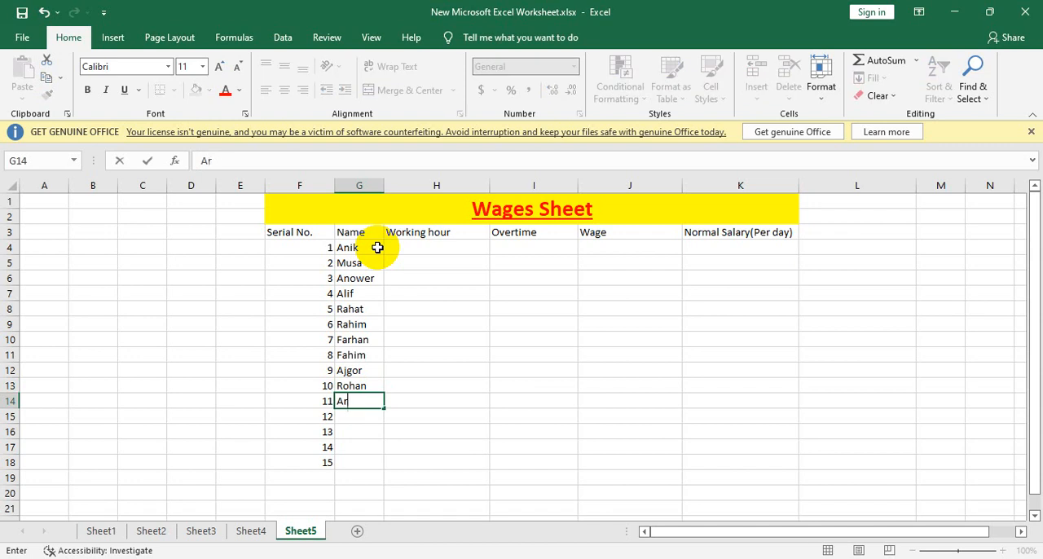
{"action": "type", "text": "iyan"}
{"action": "key", "text": "Return"}
{"action": "type", "text": "As"}
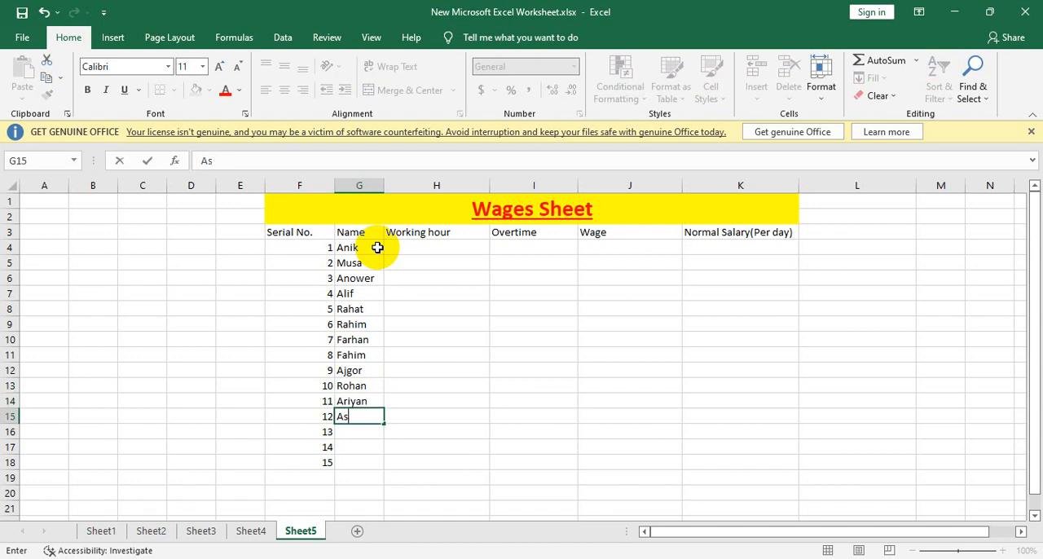
{"action": "type", "text": "if"}
{"action": "key", "text": "Return"}
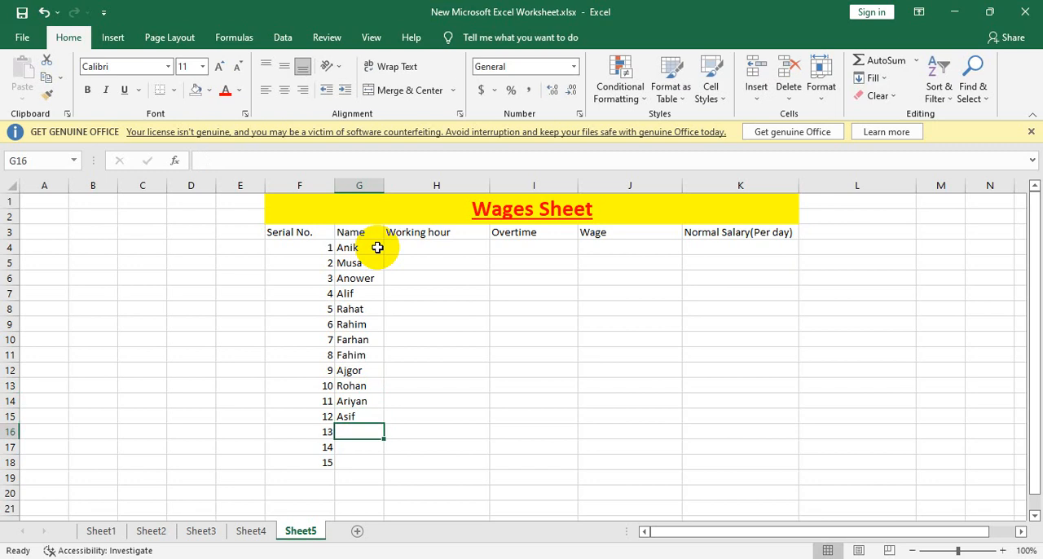
Step: Enter the employees' first names for serial numbers 13 and 14 in cells G16 and G17
{"action": "type", "text": "Ajh"}
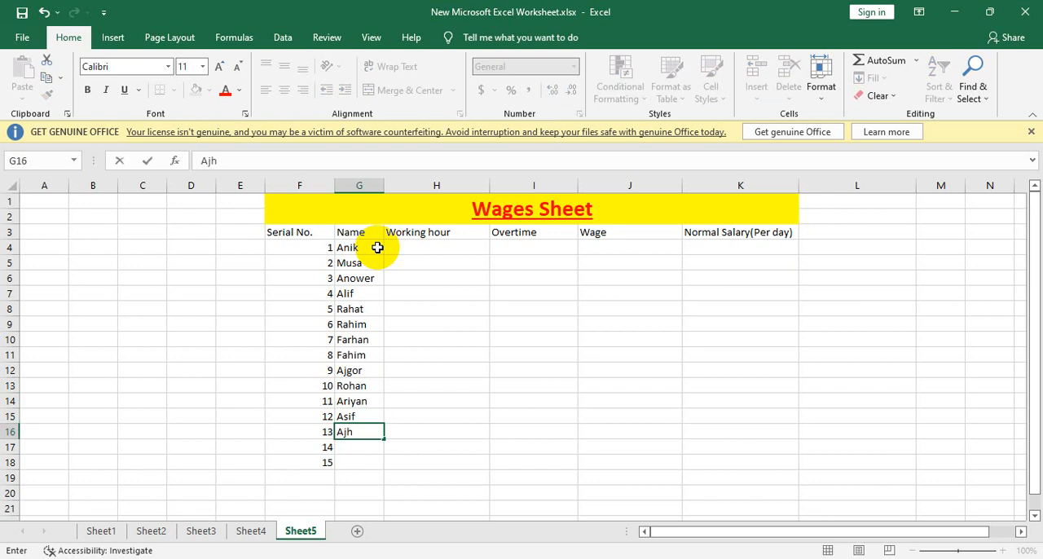
{"action": "type", "text": "mir"}
{"action": "key", "text": "Return"}
{"action": "type", "text": "]"}
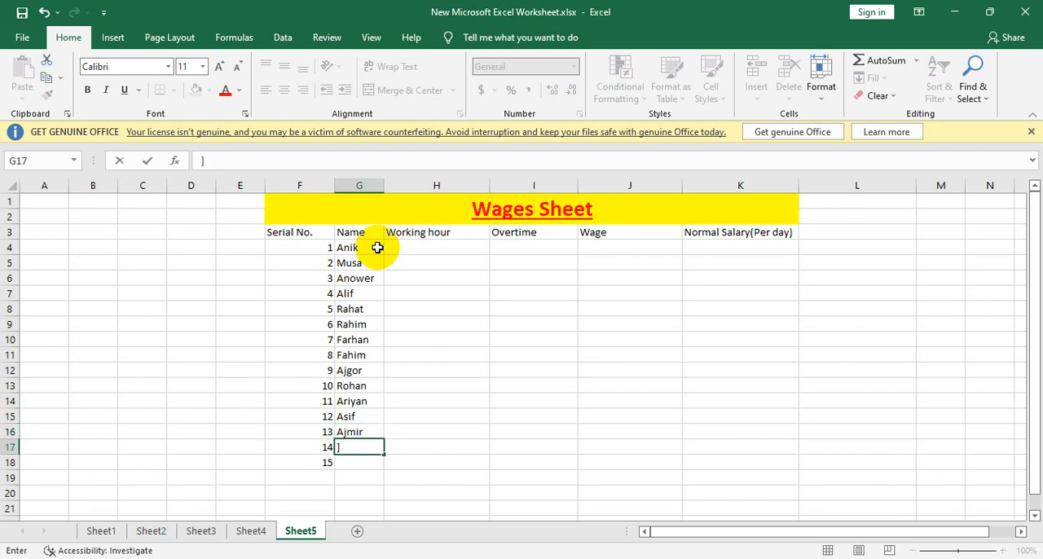
{"action": "type", "text": "idam"}
{"action": "key", "text": "Return"}
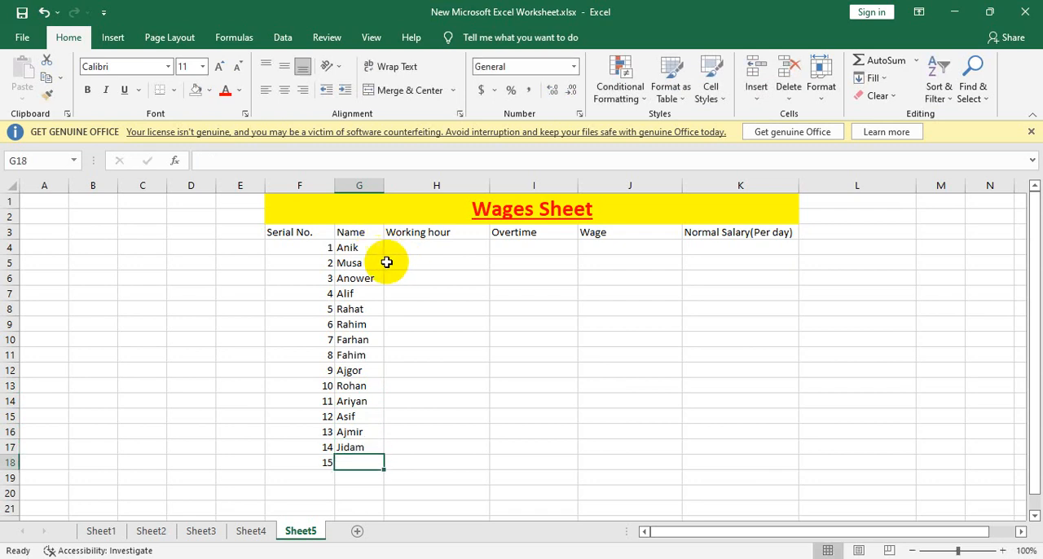
Step: Correct the last letter of the first name in G17 and enter the first name for serial number 15 in G18
{"action": "double_click", "coordinate": [377, 447]}
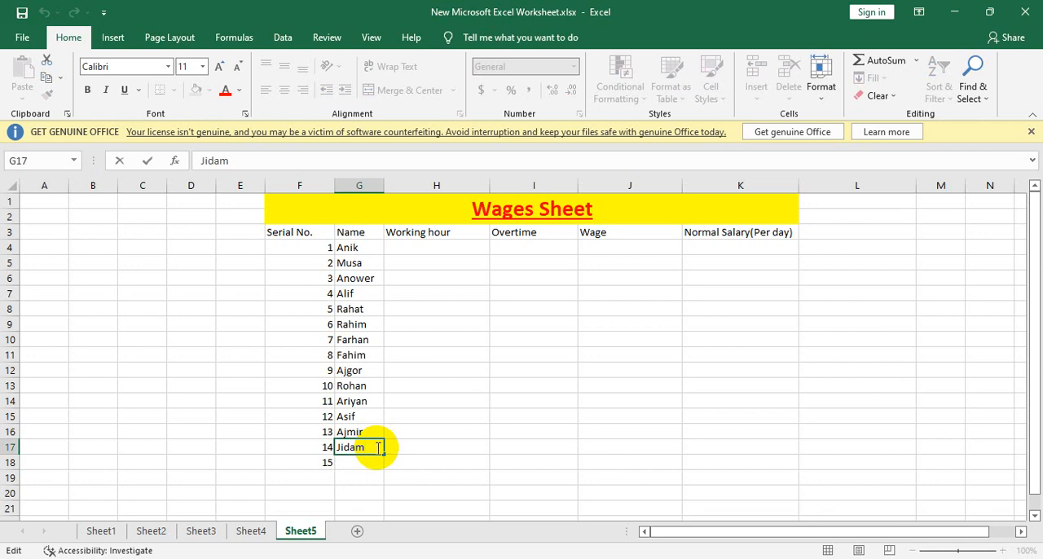
{"action": "key", "text": "BackSpace"}
{"action": "type", "text": "n"}
{"action": "key", "text": "Return"}
{"action": "type", "text": "Tuh"}
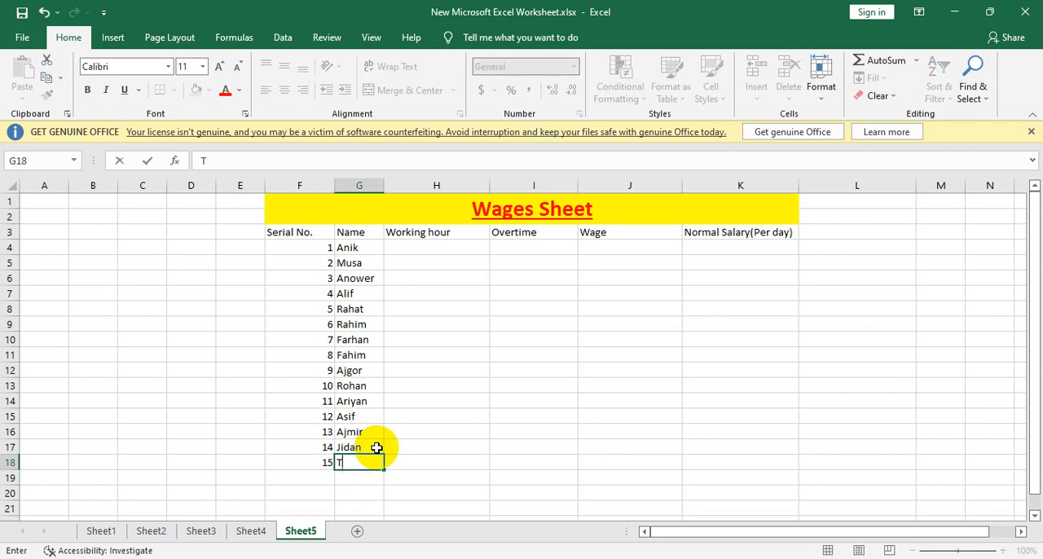
Step: Enter the working hours 15 in cell H4 and 13 in cell H5
{"action": "left_click", "coordinate": [438, 248]}
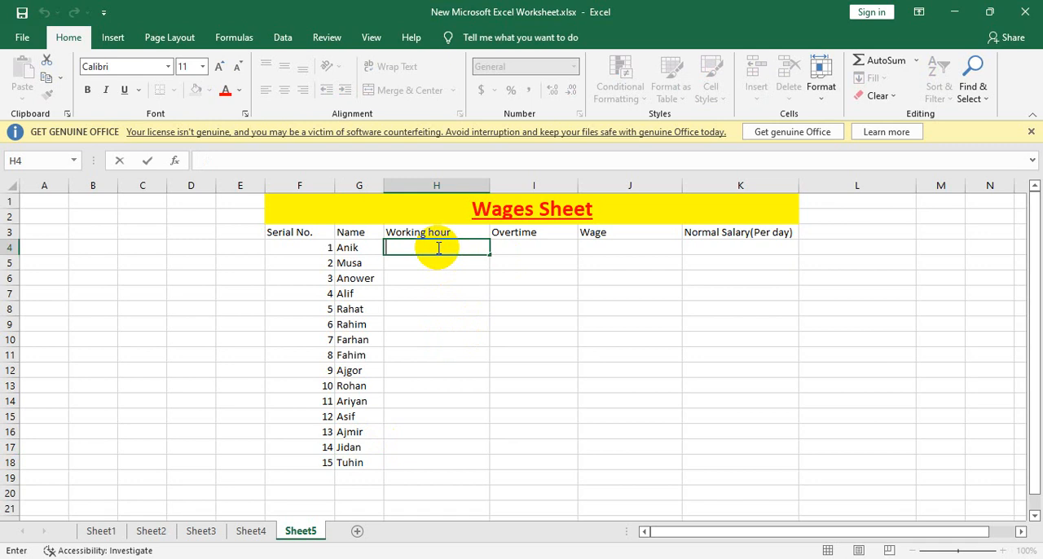
{"action": "type", "text": "15"}
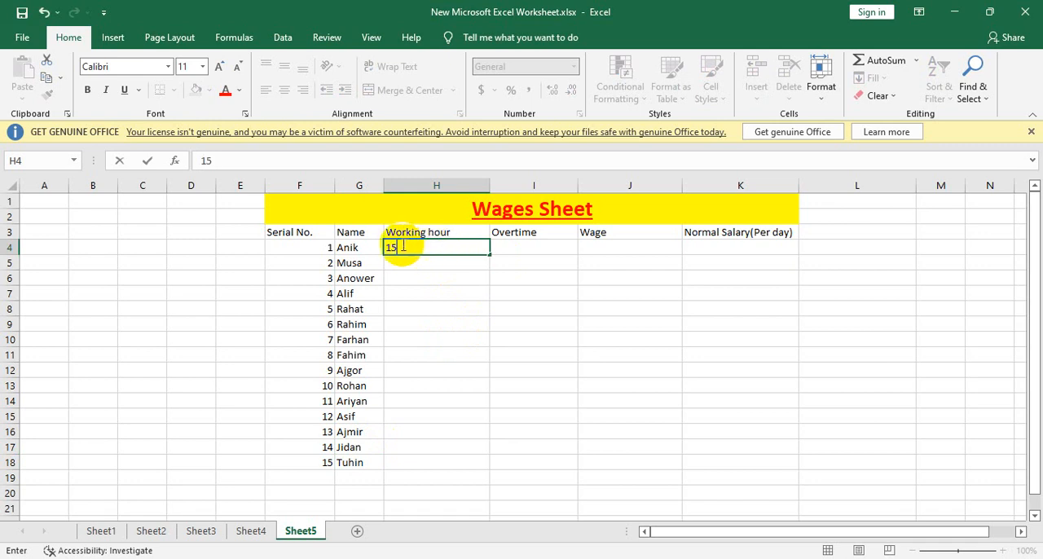
{"action": "left_click", "coordinate": [428, 262]}
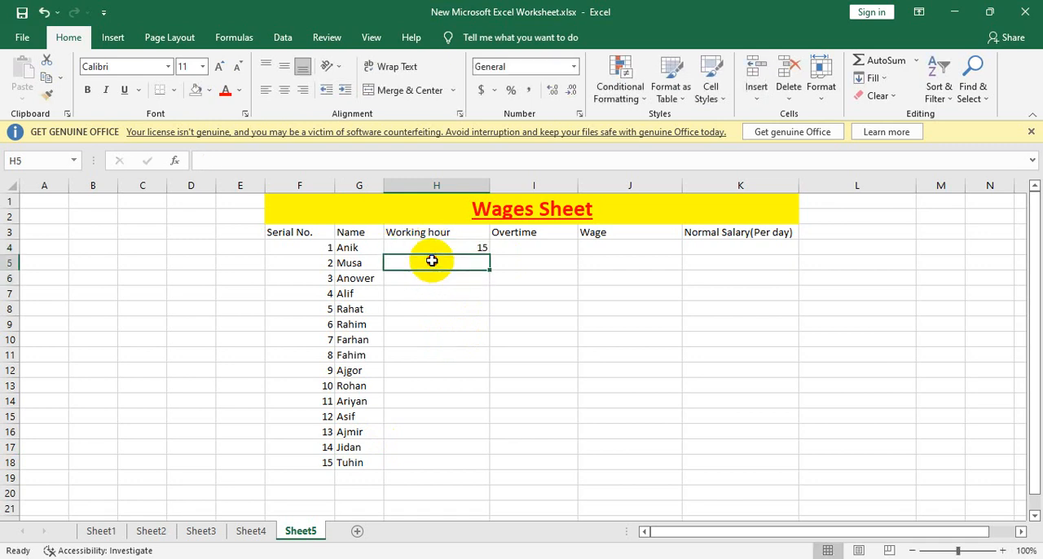
{"action": "left_click", "coordinate": [431, 274]}
{"action": "double_click", "coordinate": [440, 261]}
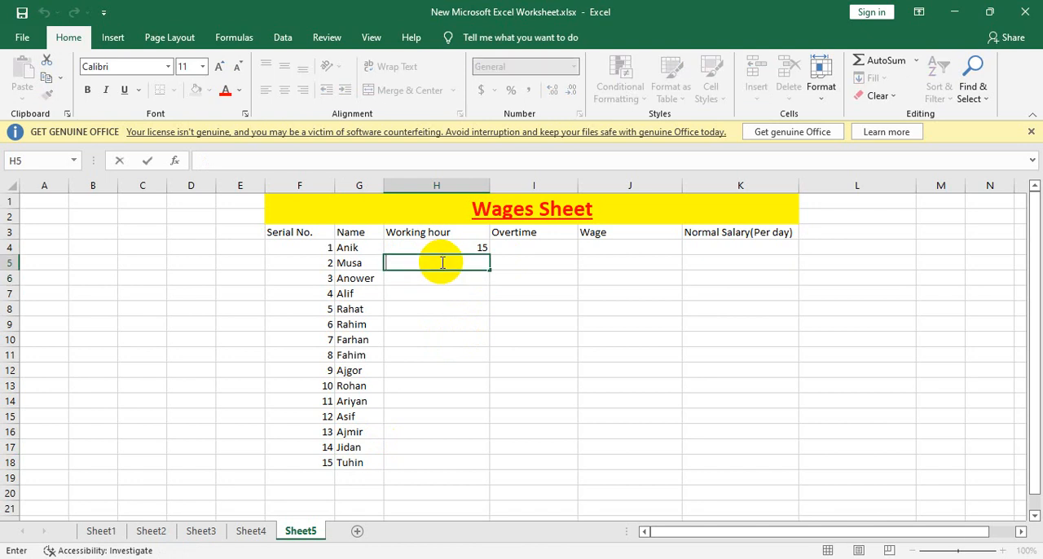
{"action": "type", "text": "13"}
{"action": "key", "text": "Return"}
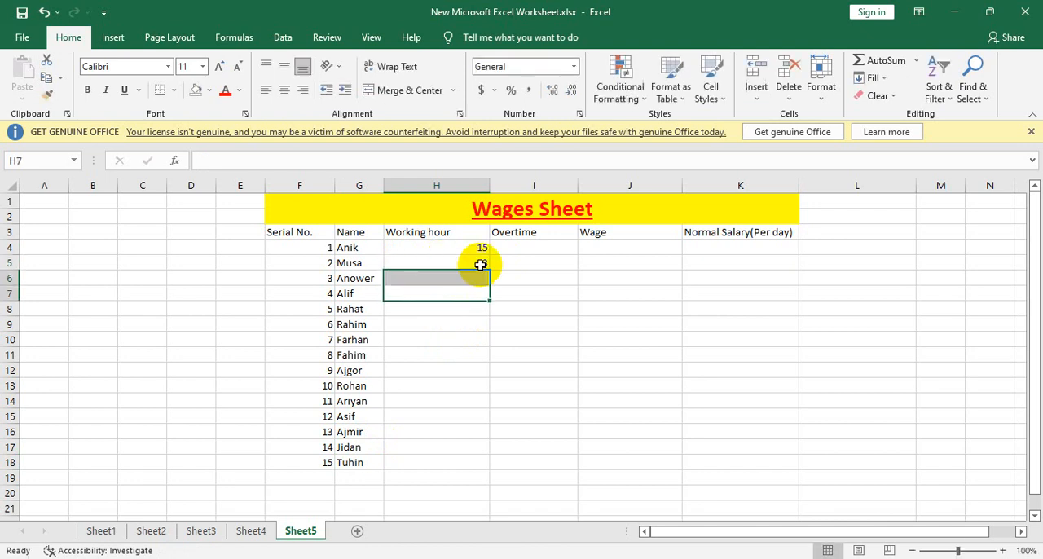
Step: Extend the working-hour series from H4:H5 down to H18 and clear the entries in H11:H18
{"action": "left_click_drag", "start_coordinate": [487, 249], "coordinate": [489, 469]}
{"action": "left_click", "coordinate": [508, 400]}
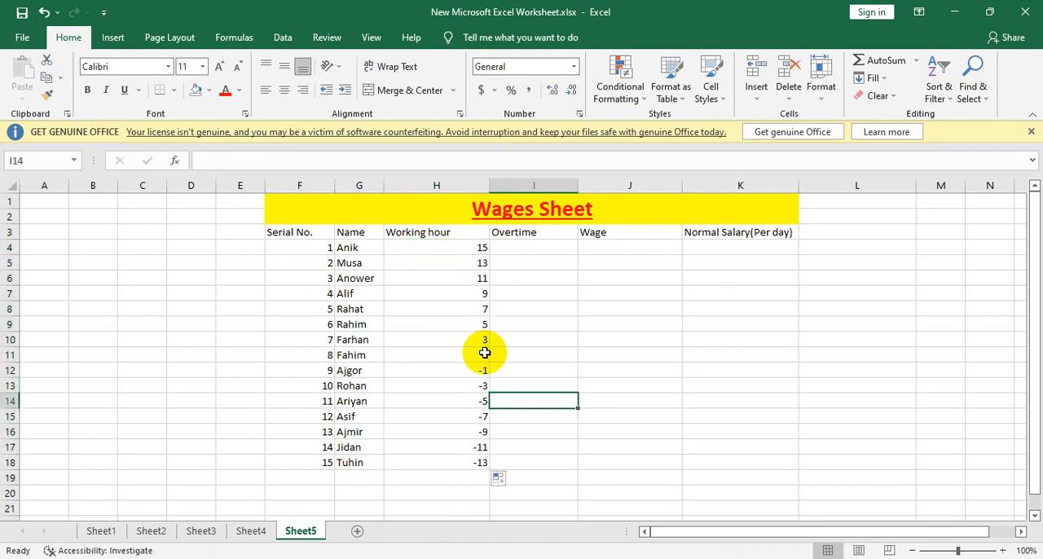
{"action": "left_click_drag", "start_coordinate": [484, 354], "coordinate": [486, 467]}
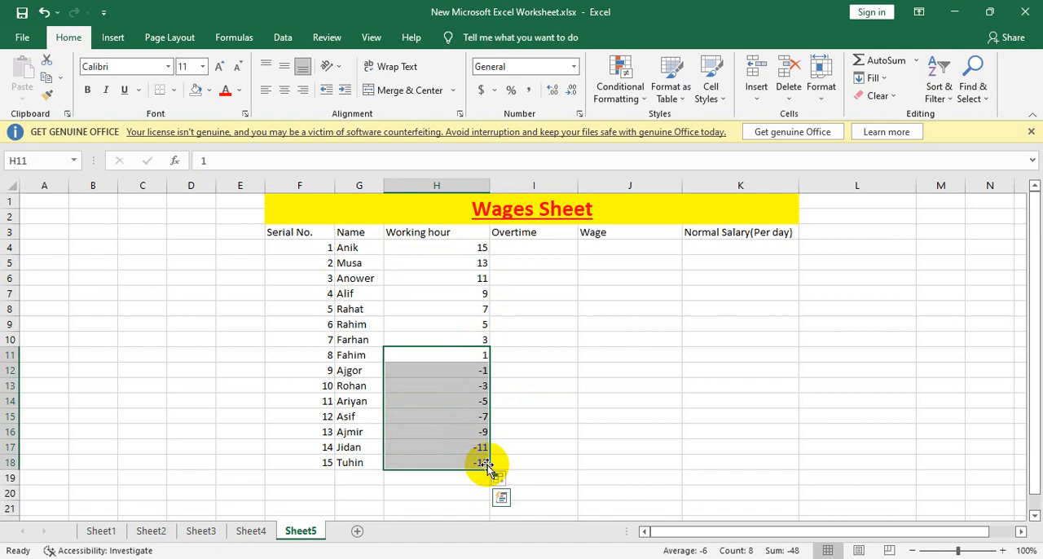
{"action": "key", "text": "Delete"}
{"action": "left_click", "coordinate": [466, 338]}
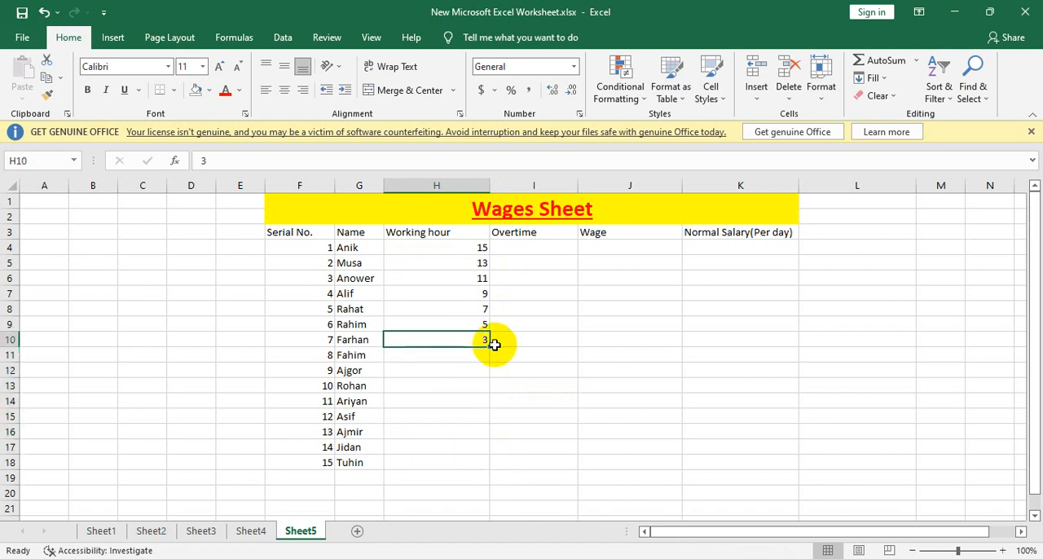
Step: Enter 2 working hours in cell H11 and copy the value down to H18
{"action": "left_click", "coordinate": [479, 354]}
{"action": "type", "text": "2"}
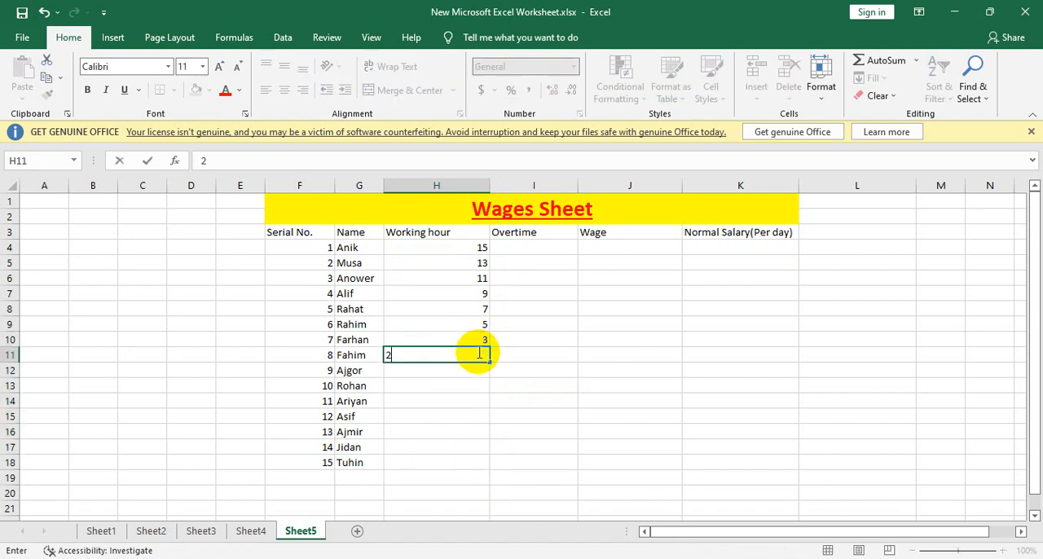
{"action": "left_click", "coordinate": [461, 383]}
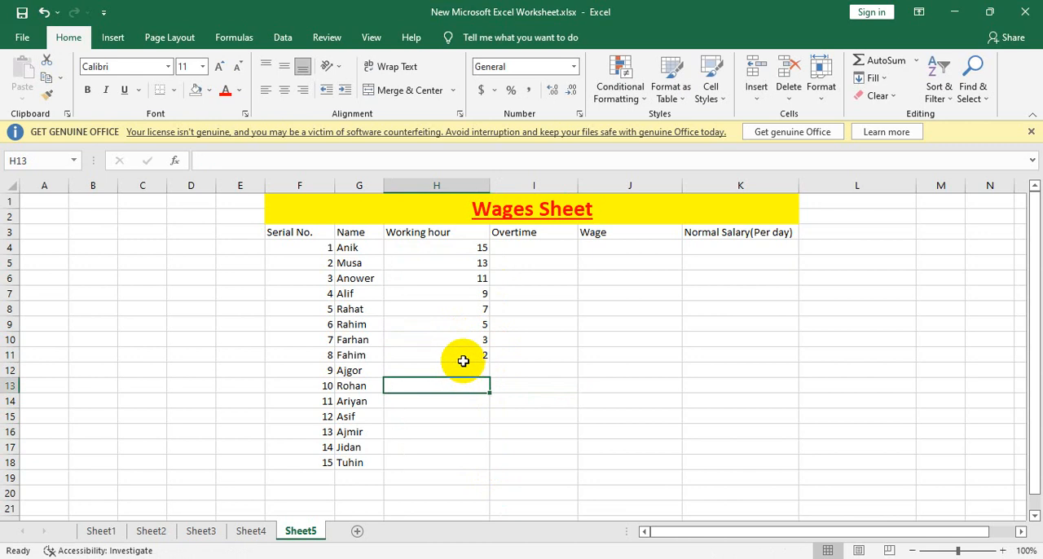
{"action": "left_click", "coordinate": [472, 356]}
{"action": "left_click_drag", "start_coordinate": [489, 361], "coordinate": [487, 471]}
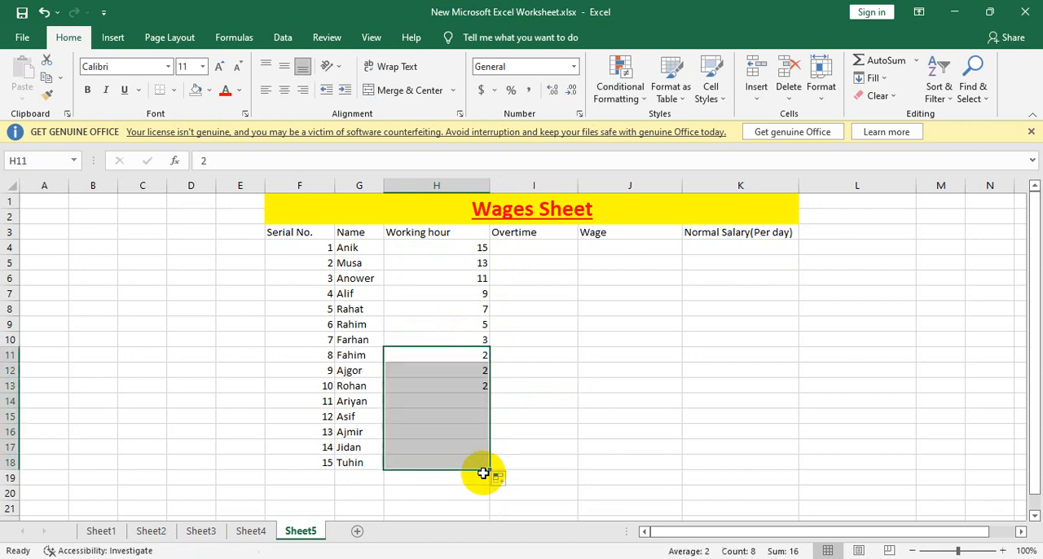
{"action": "left_click", "coordinate": [533, 319]}
{"action": "left_click", "coordinate": [541, 253]}
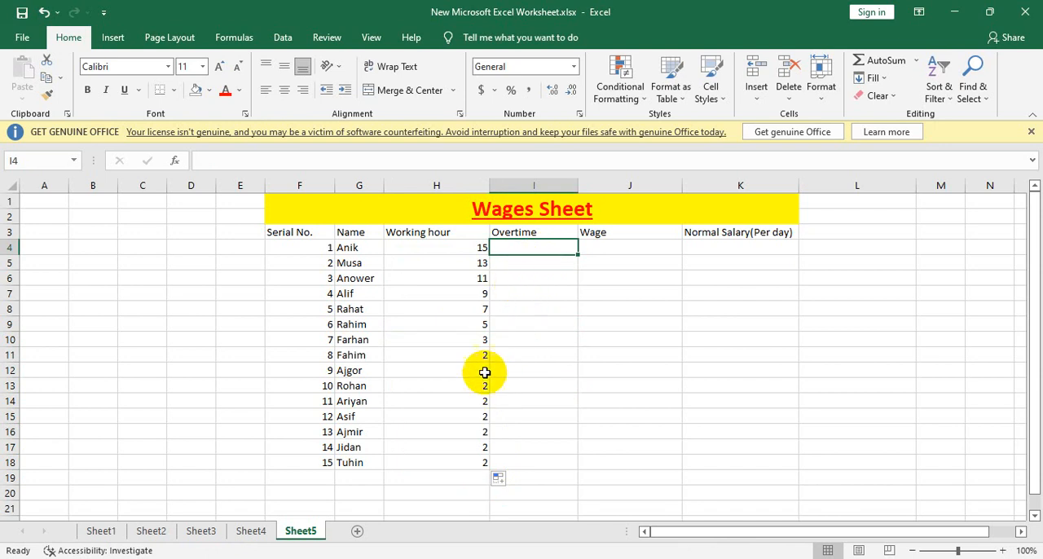
{"action": "left_click", "coordinate": [484, 342]}
{"action": "left_click", "coordinate": [486, 356]}
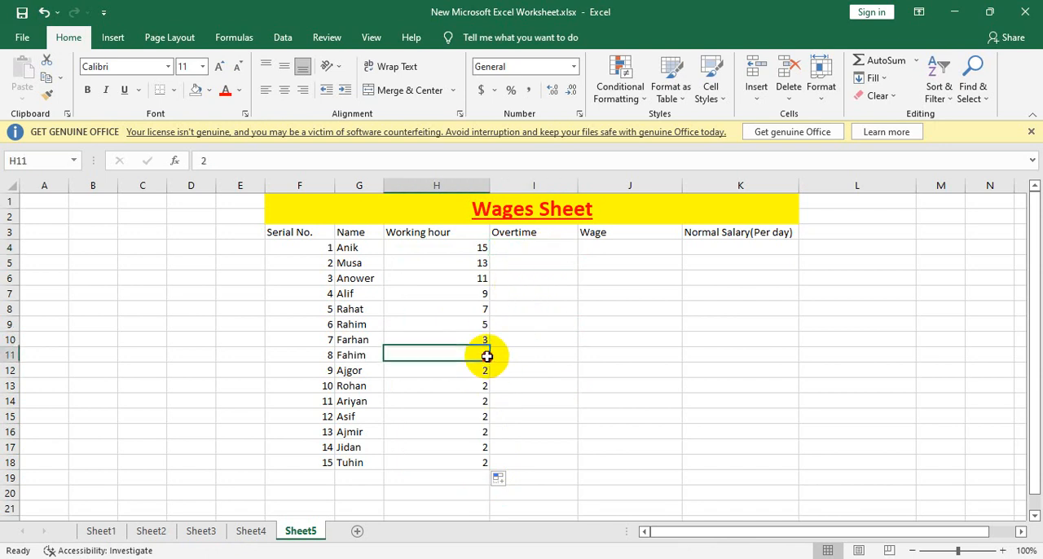
{"action": "left_click_drag", "start_coordinate": [492, 370], "coordinate": [475, 381]}
Step: Set the working hours for serial numbers 9, 10 and 11 in H12:H14 to 7, 6 and 4
{"action": "left_click", "coordinate": [477, 371]}
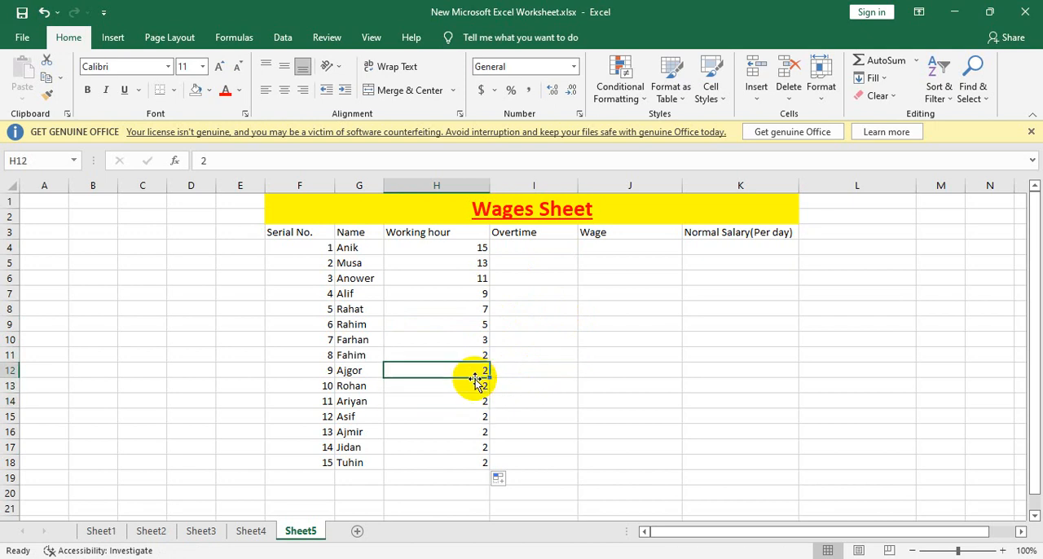
{"action": "type", "text": "7"}
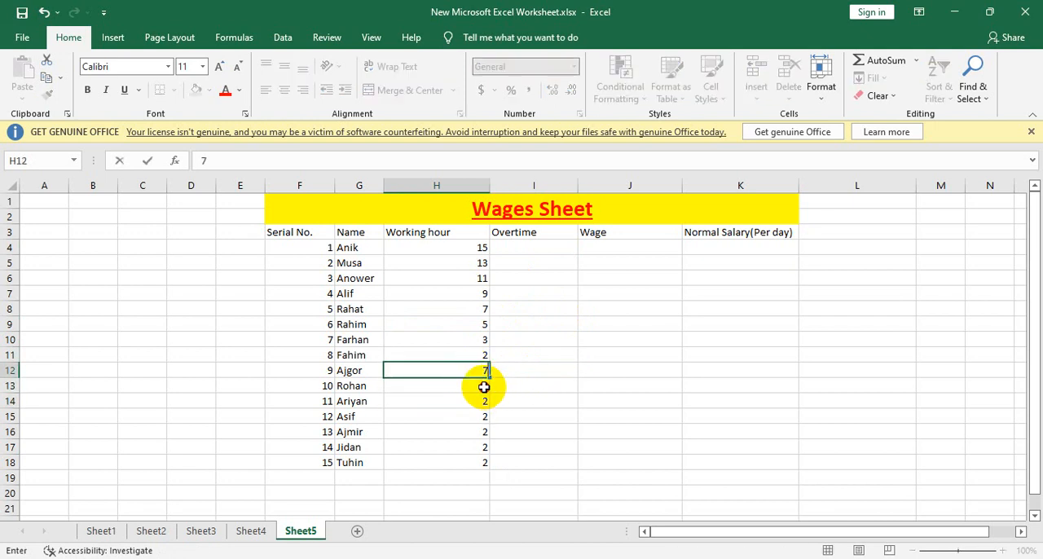
{"action": "key", "text": "Return"}
{"action": "type", "text": "6"}
{"action": "key", "text": "Return"}
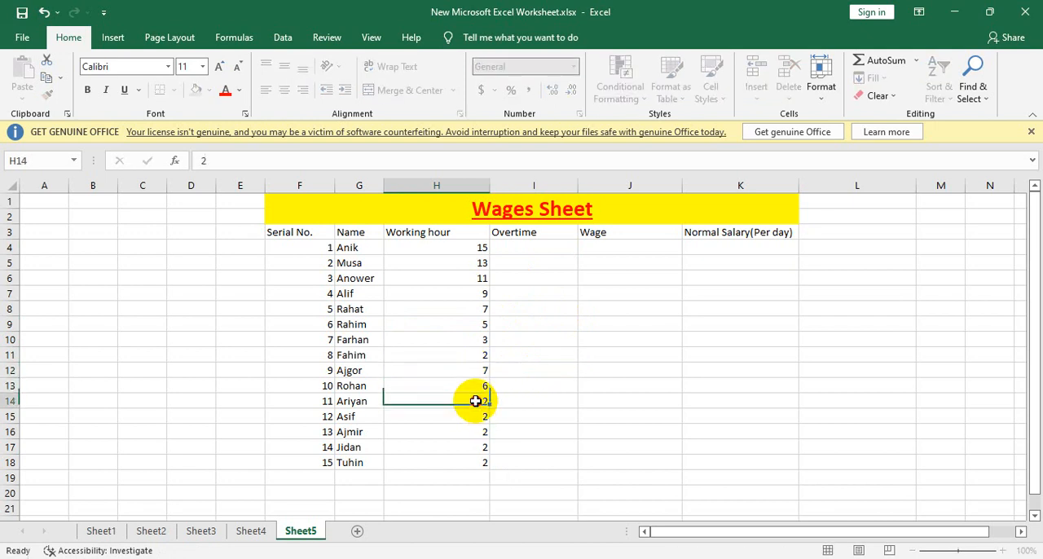
{"action": "type", "text": "4"}
{"action": "key", "text": "Return"}
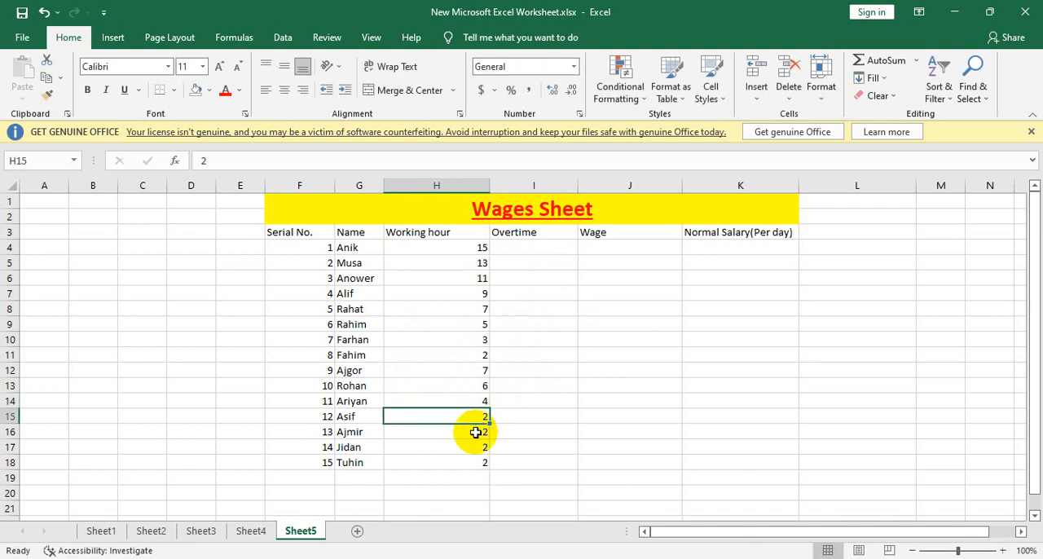
Step: Set the working hours for serial numbers 12 to 15 in H15:H18 to 7, 9, 10 and 11
{"action": "type", "text": "7"}
{"action": "key", "text": "Return"}
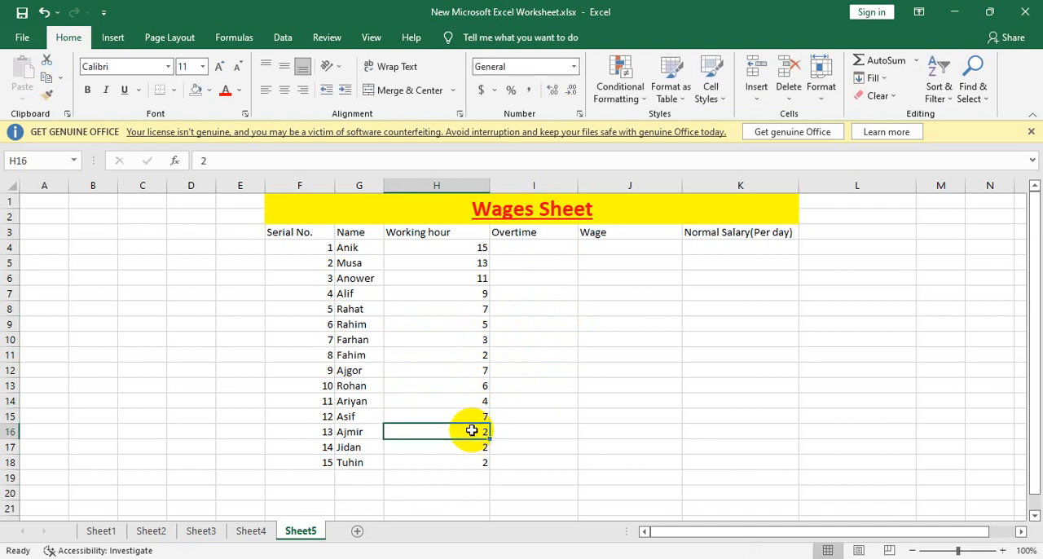
{"action": "type", "text": "9"}
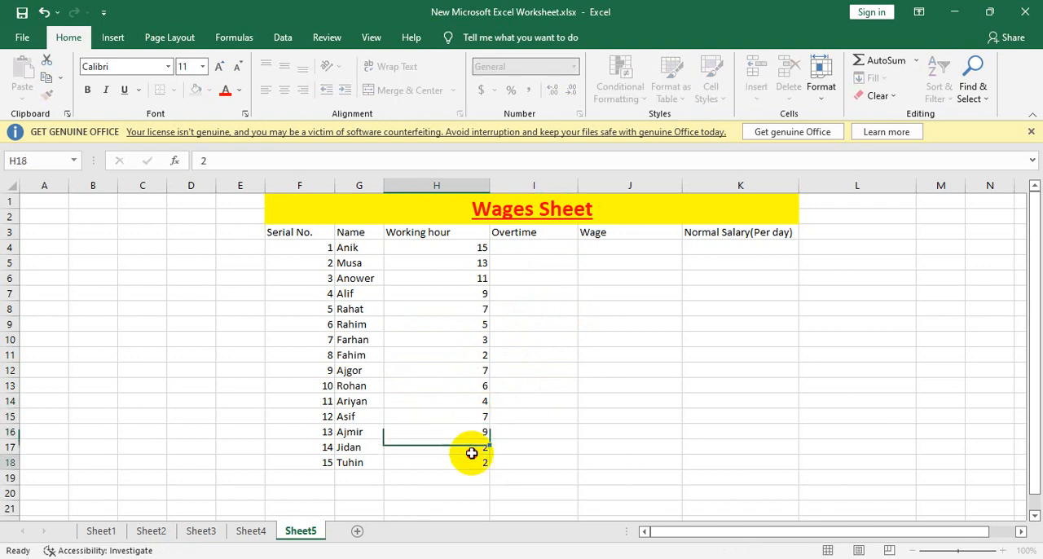
{"action": "key", "text": "Return"}
{"action": "type", "text": "10"}
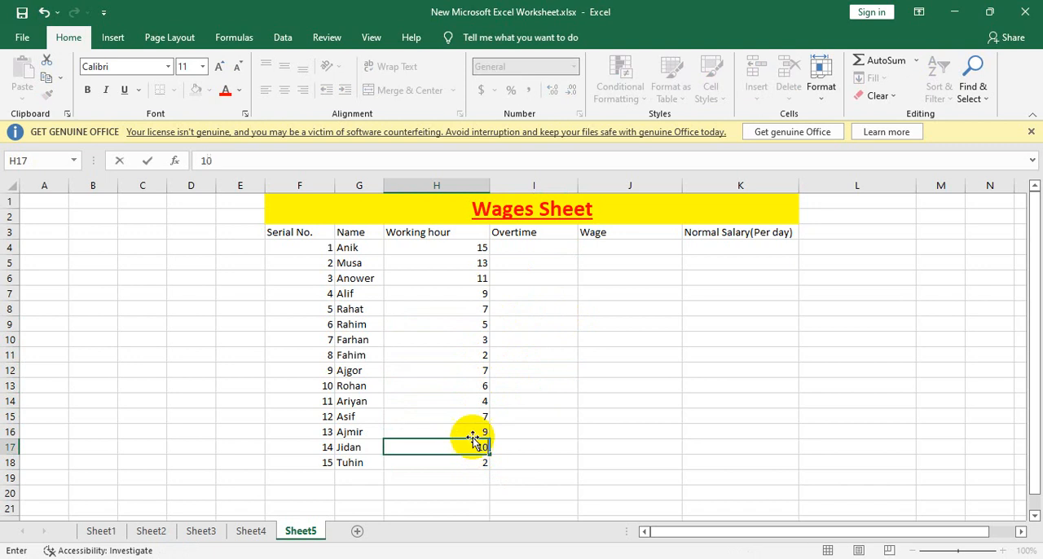
{"action": "key", "text": "Return"}
{"action": "type", "text": "11"}
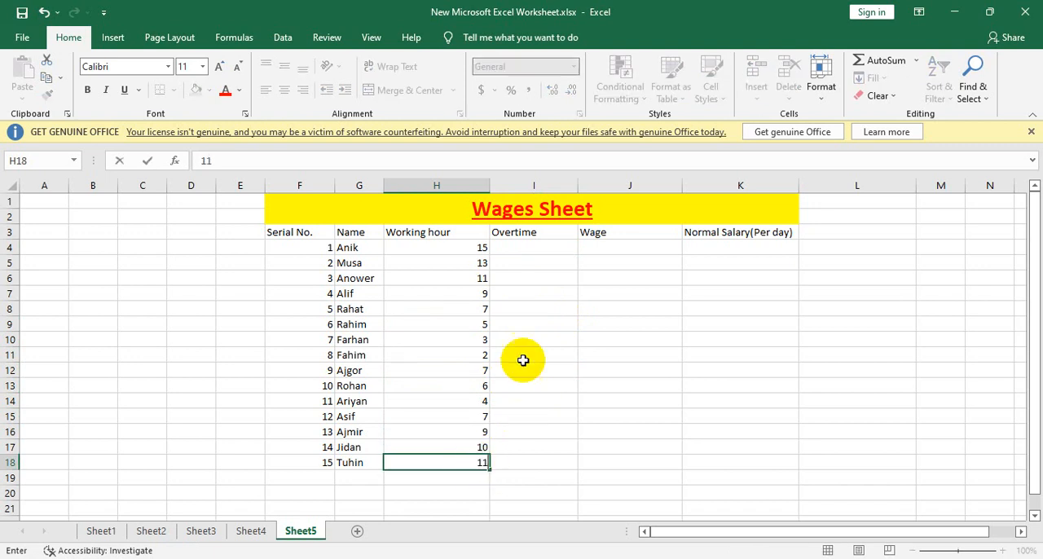
{"action": "left_click", "coordinate": [505, 310]}
{"action": "double_click", "coordinate": [528, 245]}
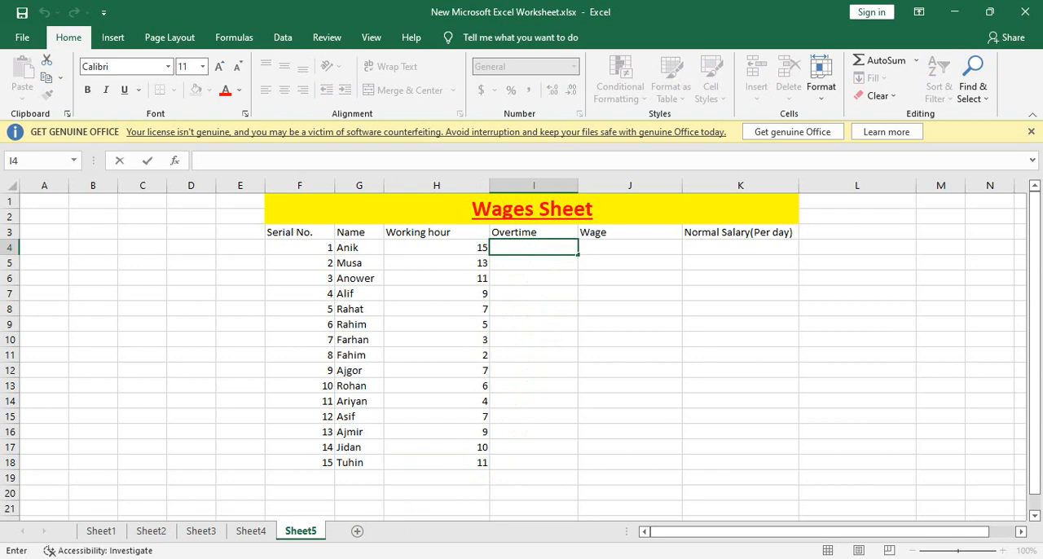
{"action": "type", "text": "=sum"}
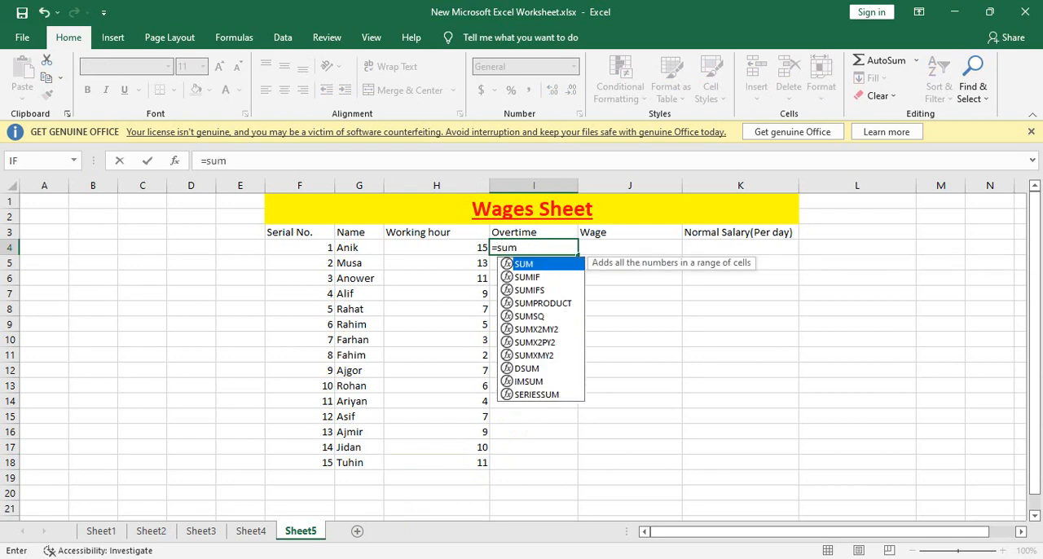
{"action": "key", "text": "BackSpace"}
{"action": "key", "text": "BackSpace"}
{"action": "key", "text": "BackSpace"}
{"action": "key", "text": "BackSpace"}
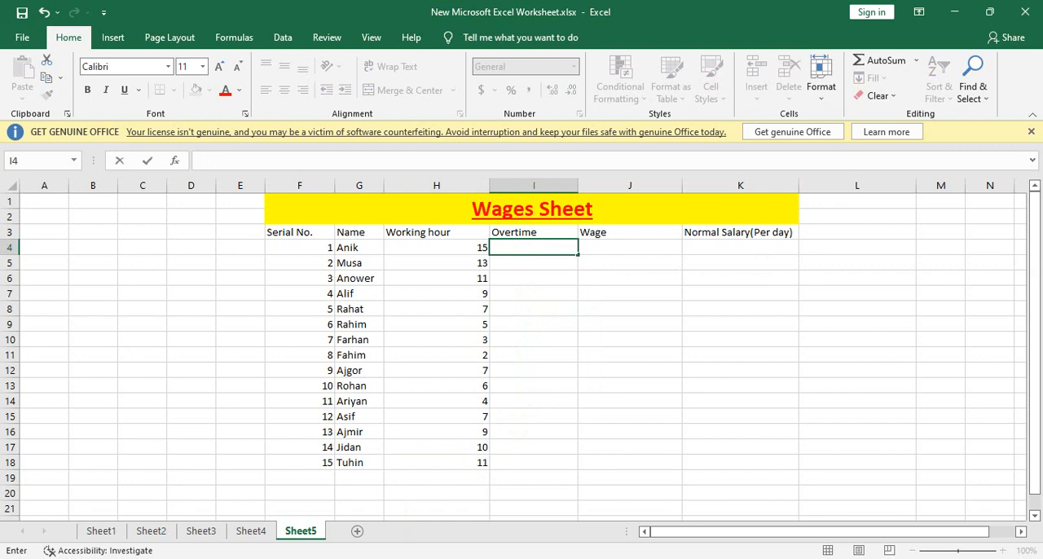
Step: Change the header in H3 to "Working hour(Normally - 8 hour)" and widen column H to fit the full text
{"action": "double_click", "coordinate": [467, 233]}
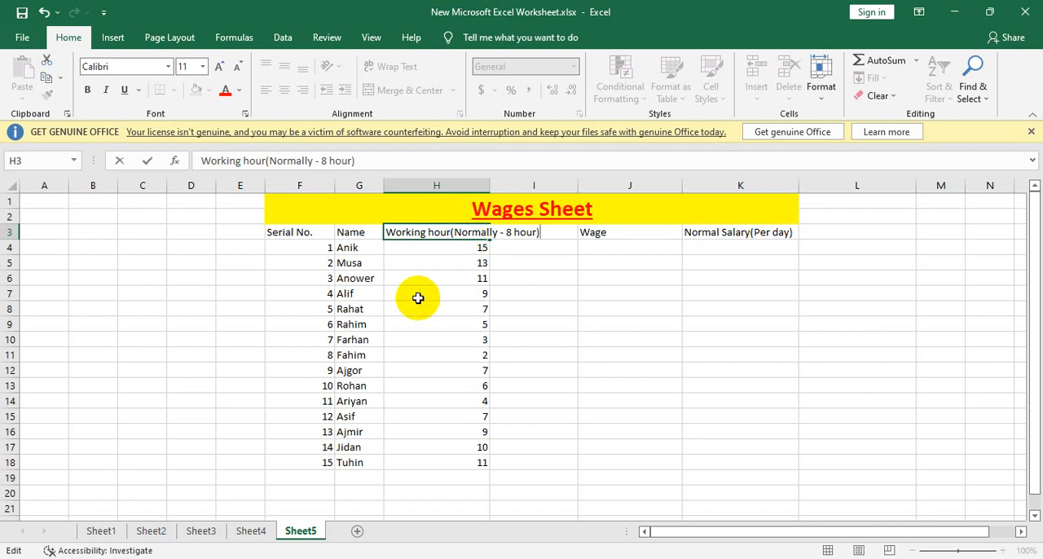
{"action": "key", "text": "Return"}
{"action": "left_click", "coordinate": [464, 233]}
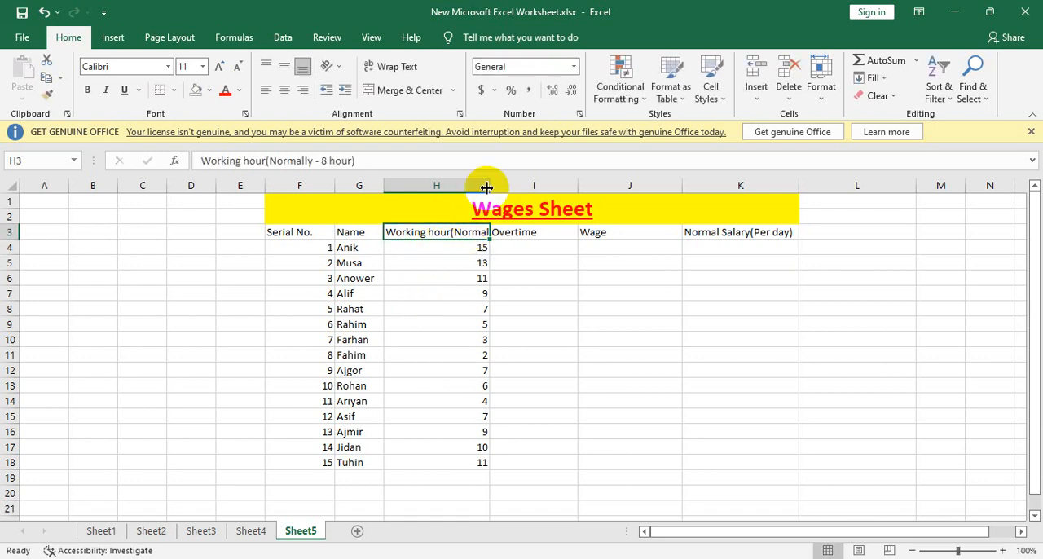
{"action": "left_click_drag", "start_coordinate": [489, 186], "coordinate": [575, 178]}
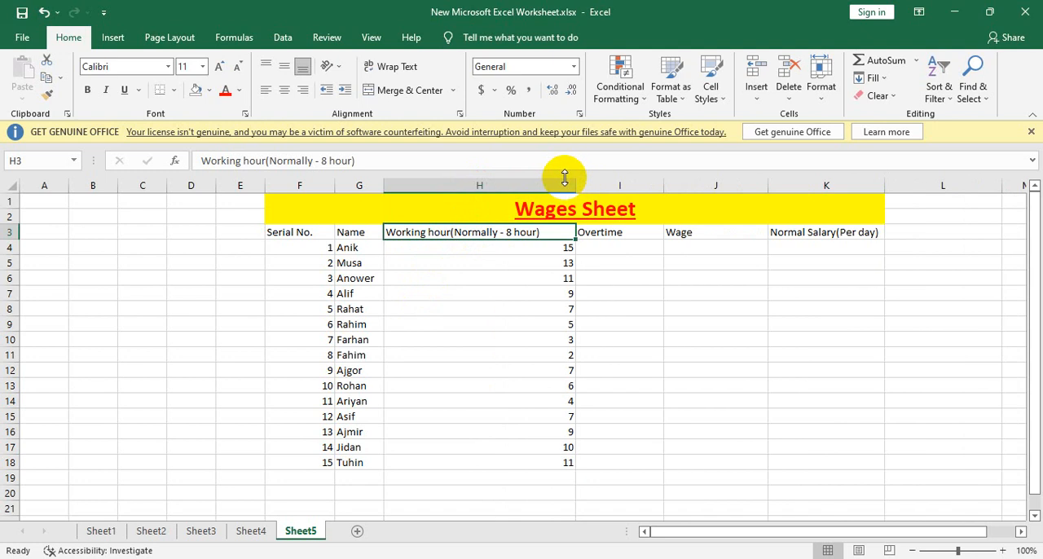
{"action": "left_click", "coordinate": [544, 251]}
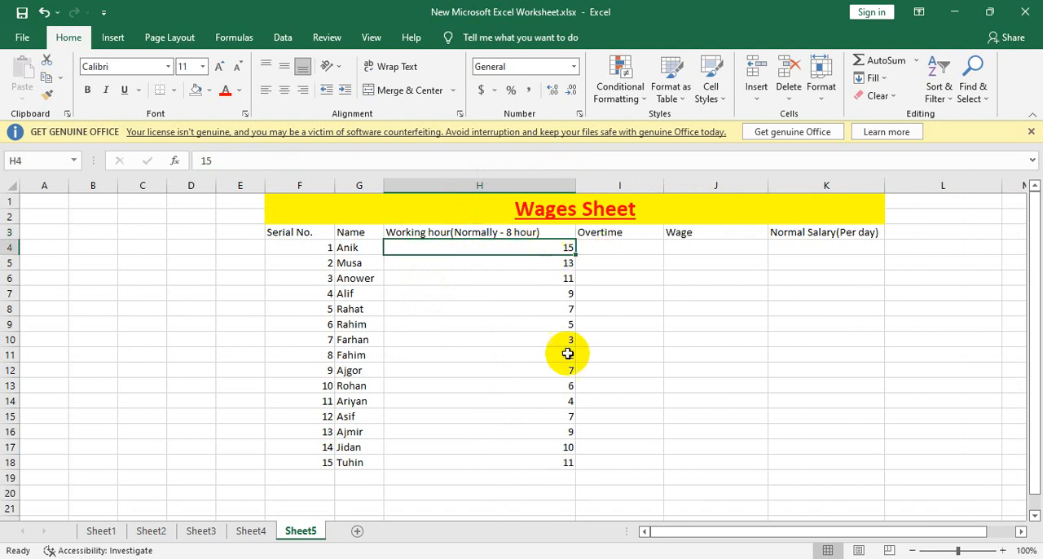
{"action": "double_click", "coordinate": [628, 244]}
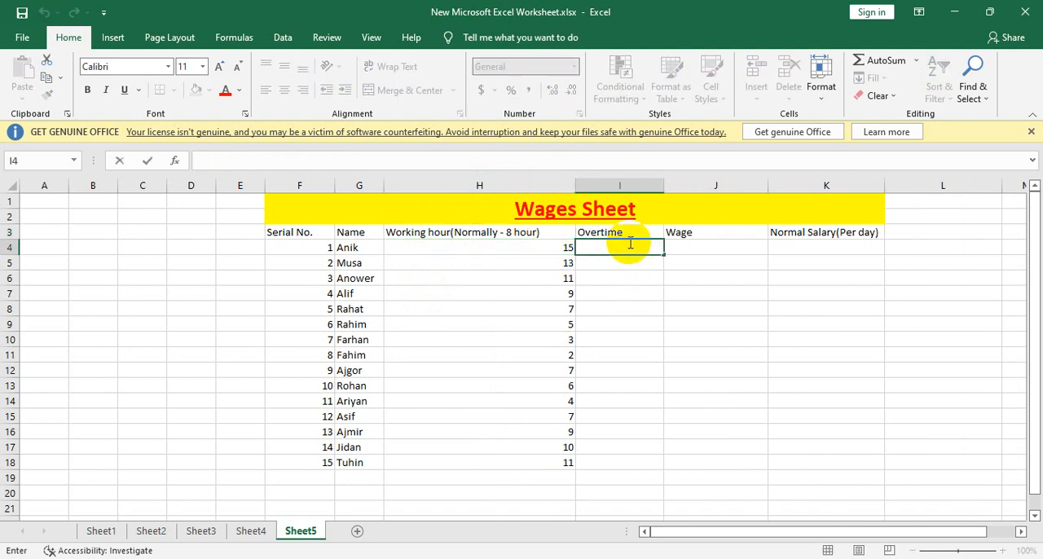
{"action": "type", "text": "=su"}
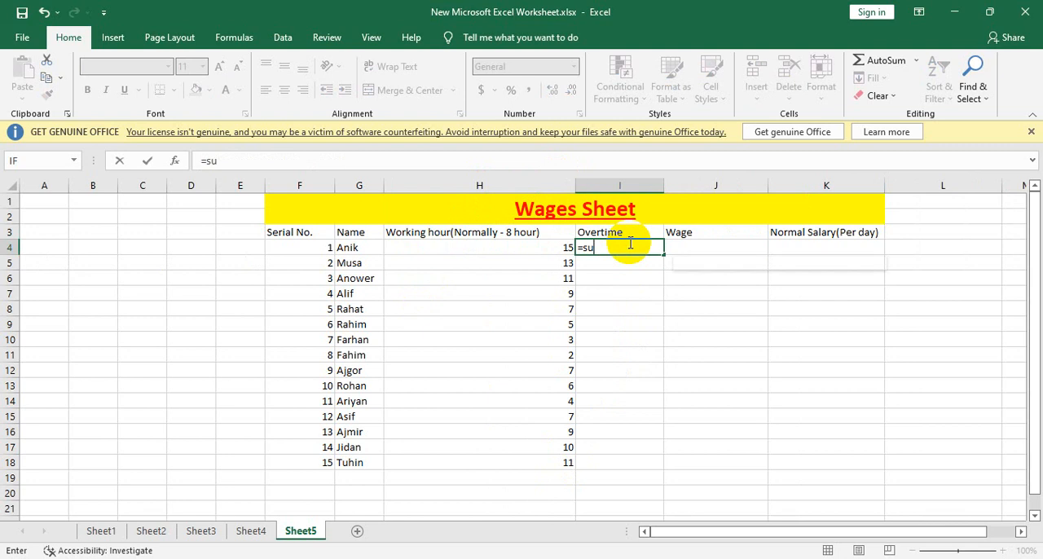
{"action": "type", "text": "jm("}
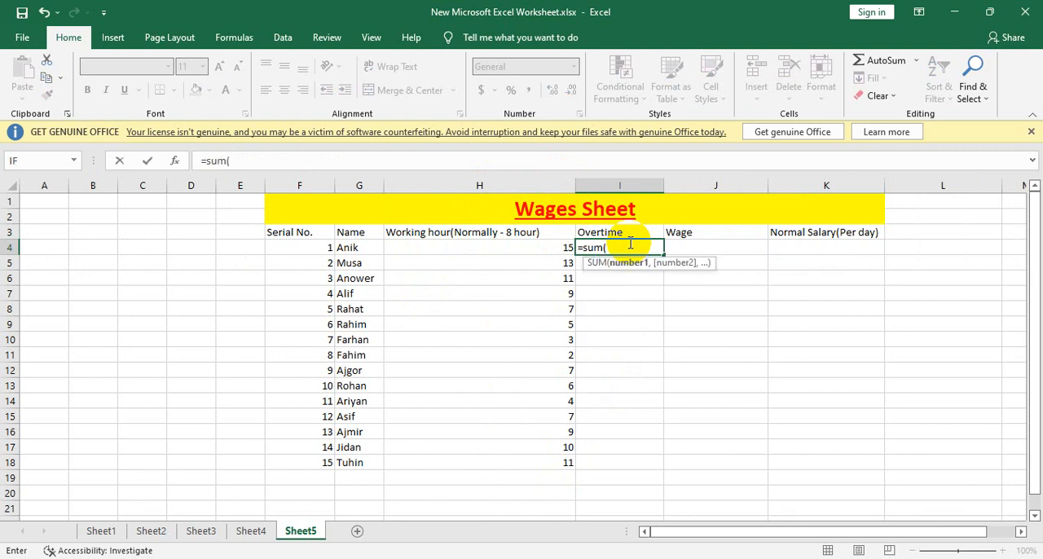
{"action": "left_click", "coordinate": [531, 246]}
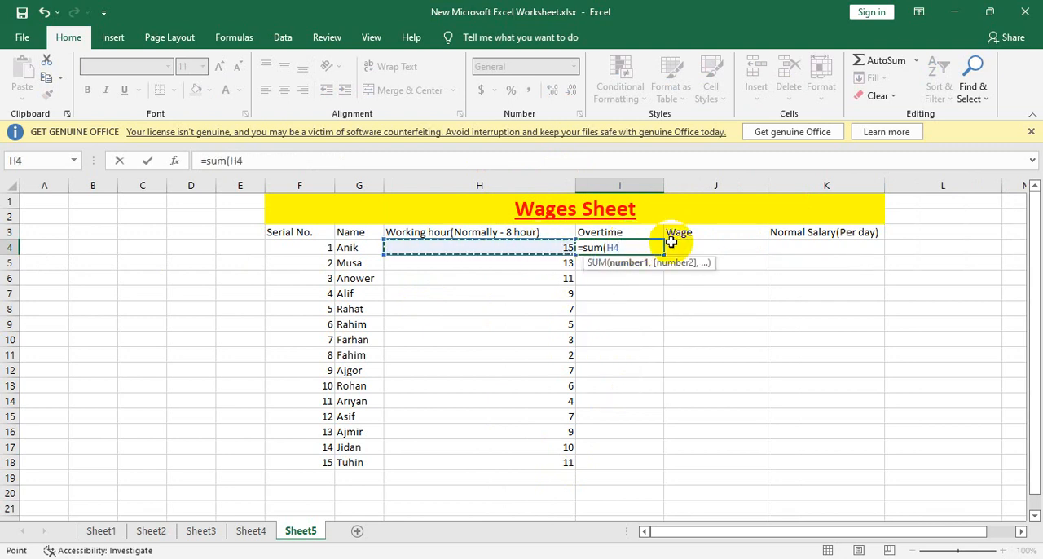
{"action": "type", "text": "-"}
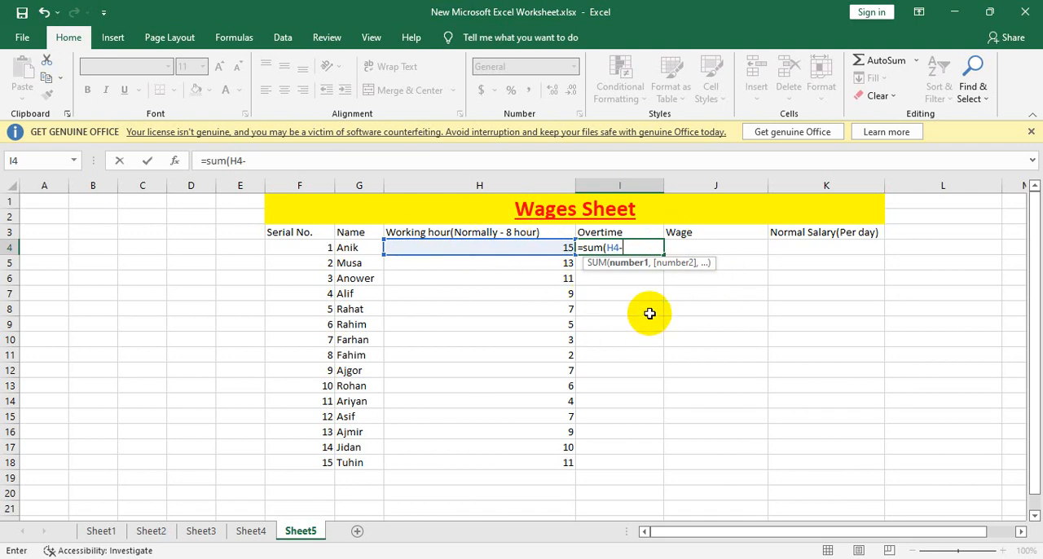
{"action": "key", "text": "BackSpace"}
{"action": "key", "text": "BackSpace"}
{"action": "key", "text": "BackSpace"}
{"action": "key", "text": "BackSpace"}
{"action": "key", "text": "BackSpace"}
{"action": "key", "text": "BackSpace"}
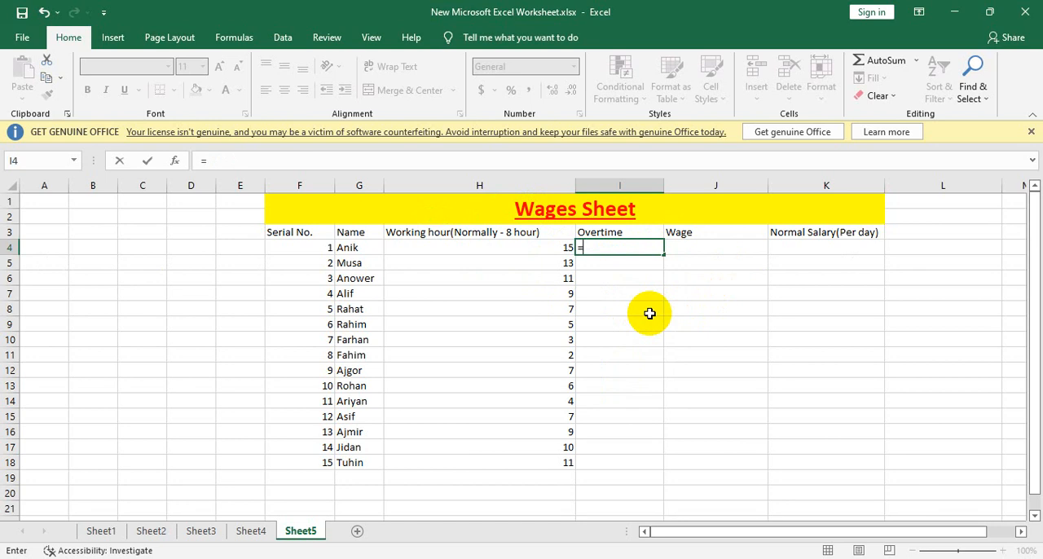
{"action": "key", "text": "Escape"}
Step: Enter 8 in cell L3 and calculate the first overtime in I4 with the formula =SUM(H4-L3)
{"action": "left_click", "coordinate": [942, 239]}
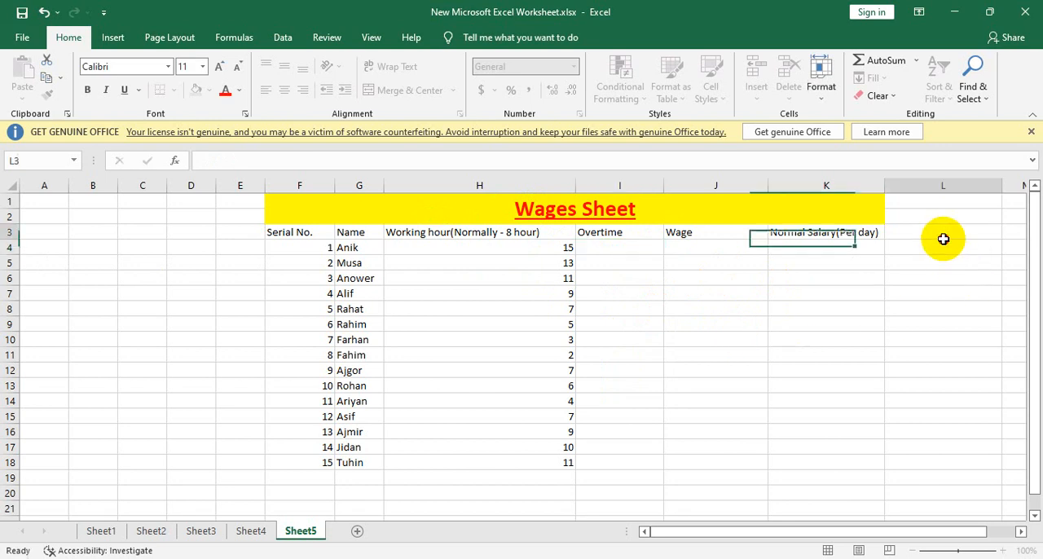
{"action": "type", "text": "8"}
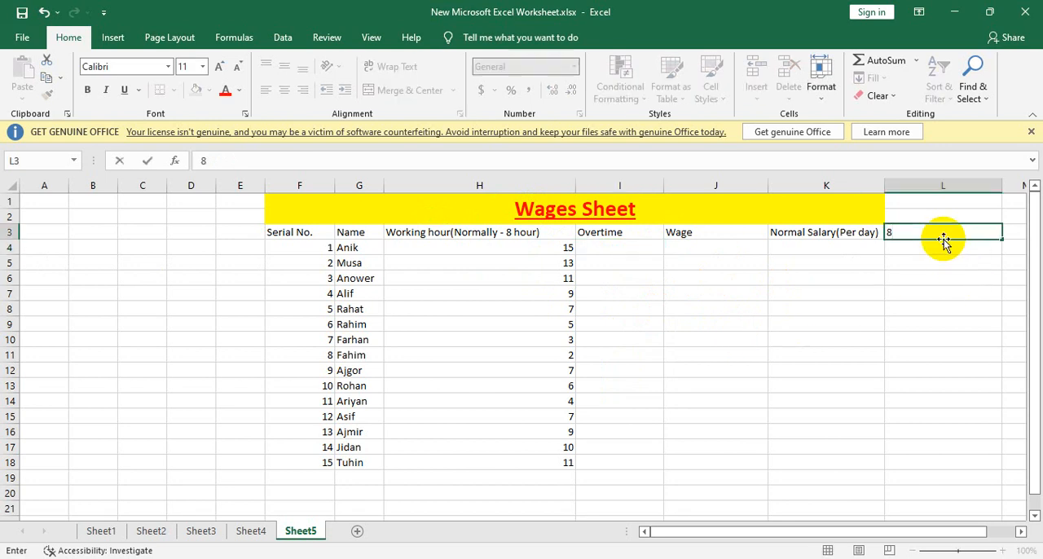
{"action": "left_click", "coordinate": [613, 247]}
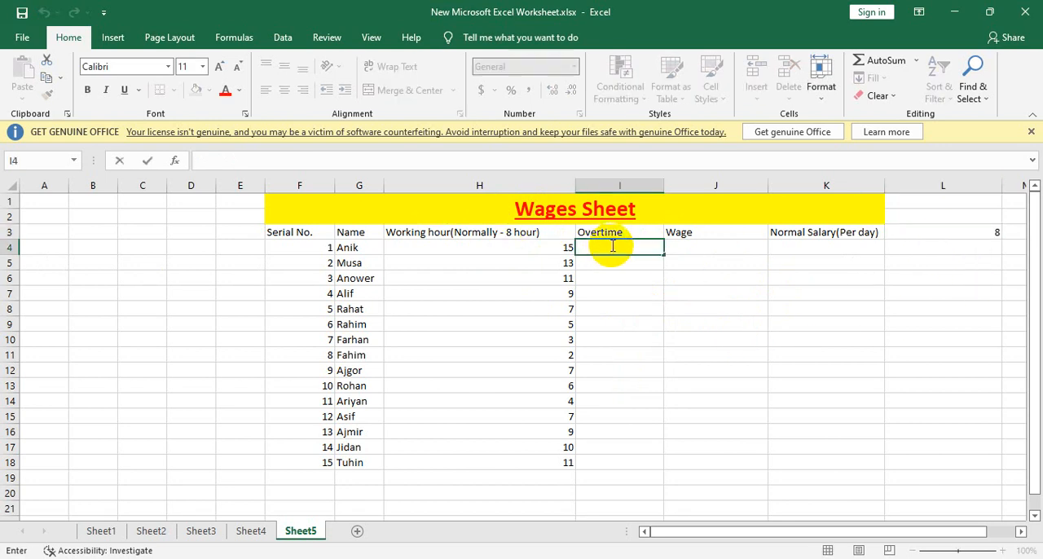
{"action": "type", "text": "=sumj"}
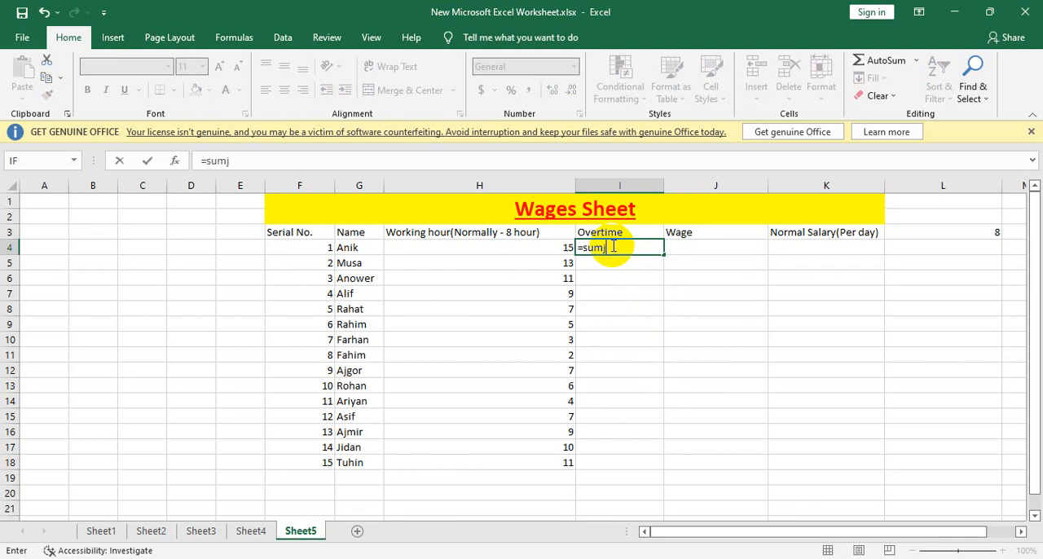
{"action": "key", "text": "BackSpace"}
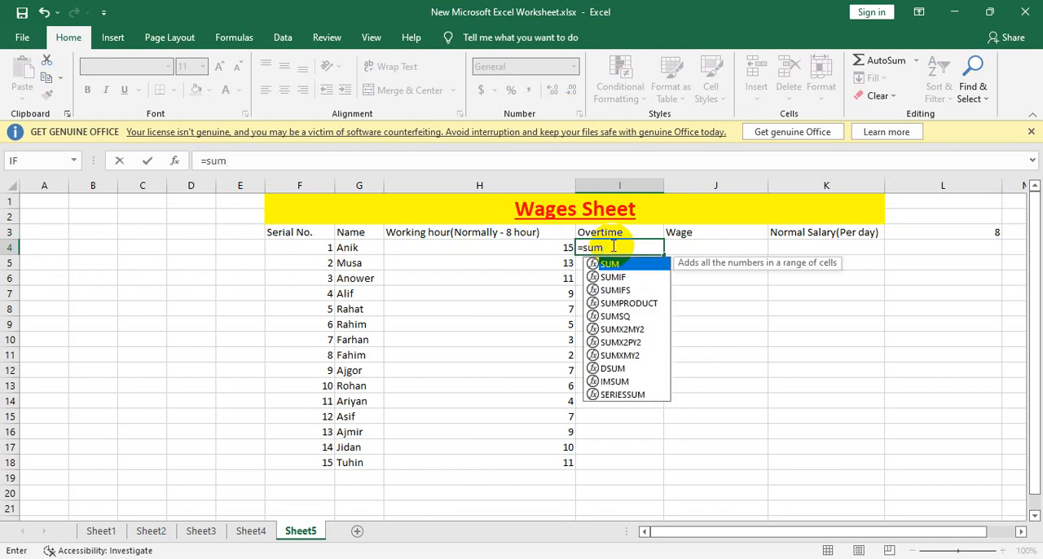
{"action": "type", "text": "("}
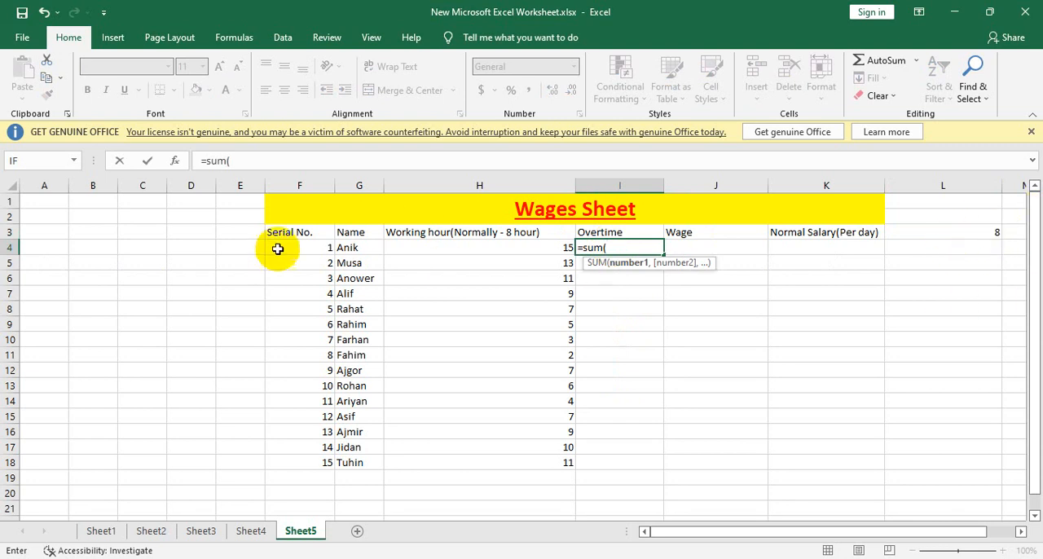
{"action": "left_click", "coordinate": [529, 249]}
{"action": "type", "text": "-"}
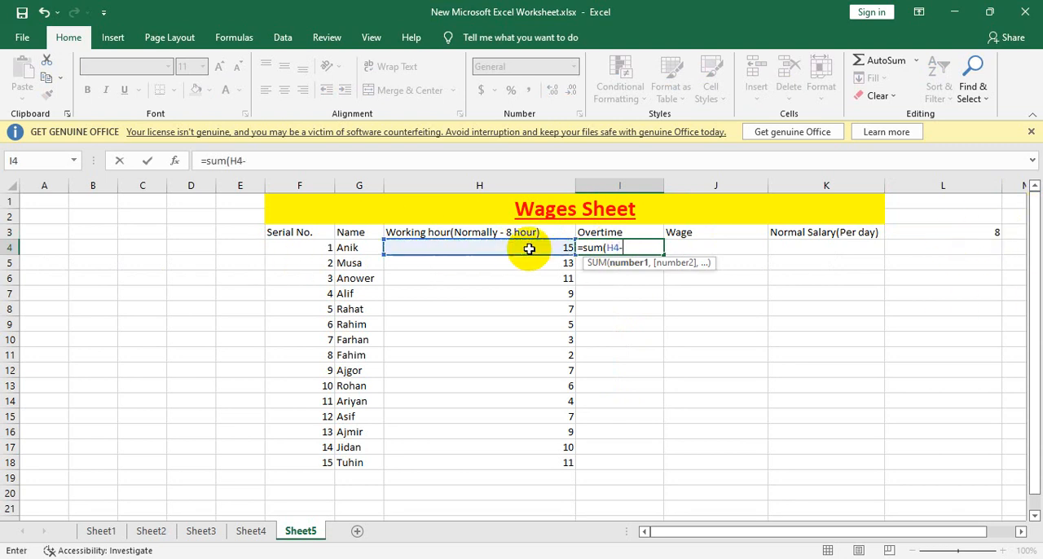
{"action": "left_click", "coordinate": [986, 233]}
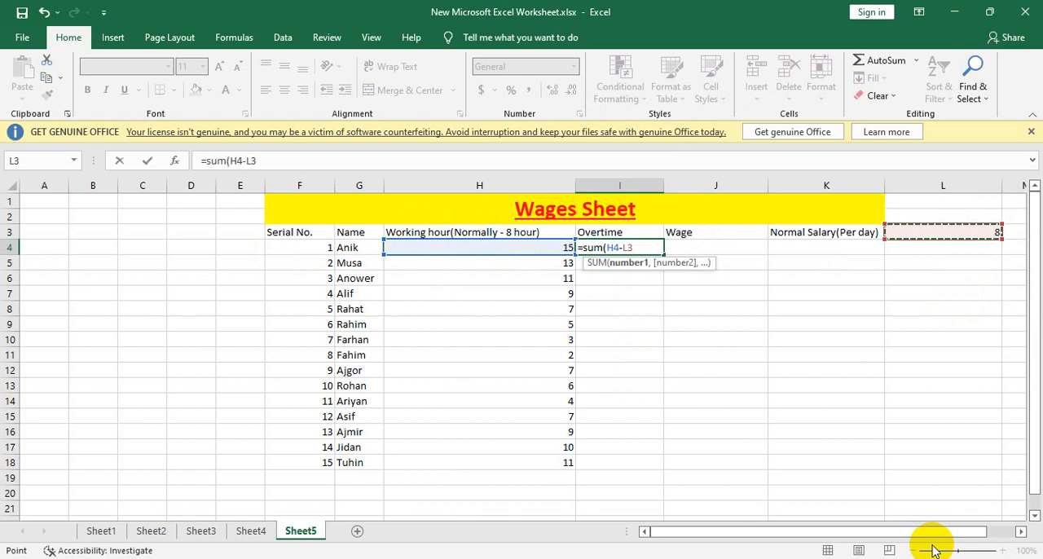
{"action": "type", "text": ")"}
{"action": "key", "text": "Return"}
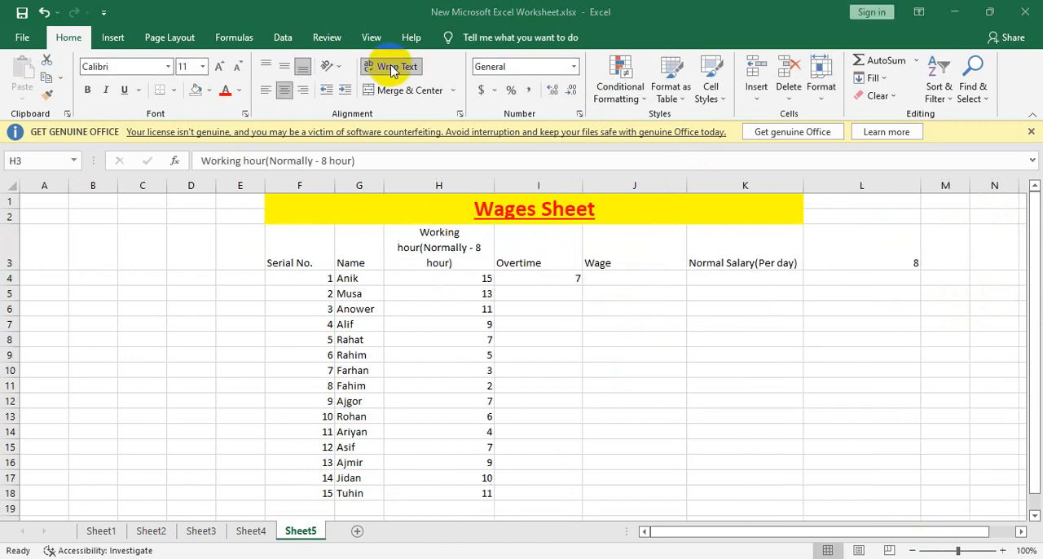
Step: Inspect the header text in H3 and the cell references in the overtime formula in I4
{"action": "left_click", "coordinate": [455, 241]}
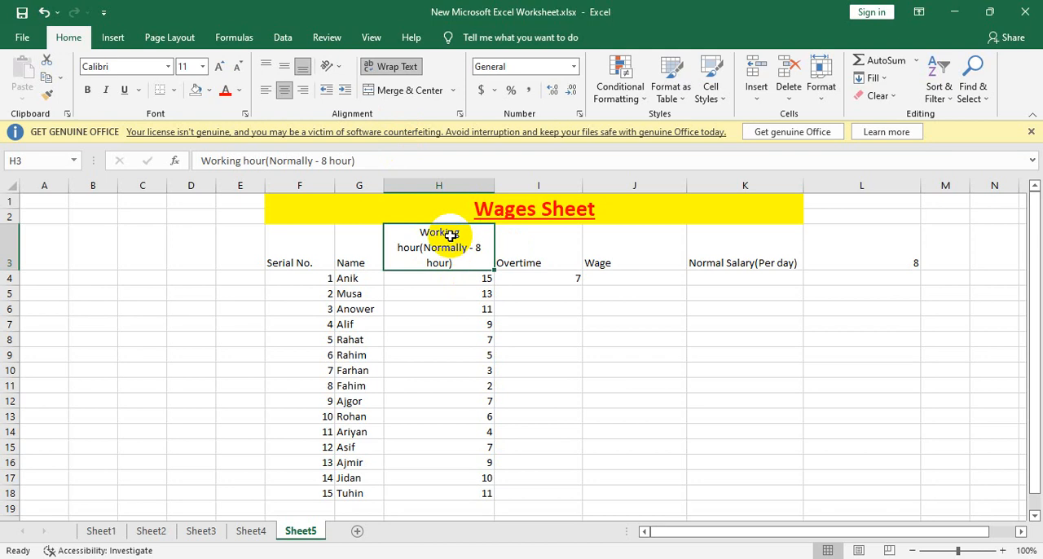
{"action": "key", "text": "F2"}
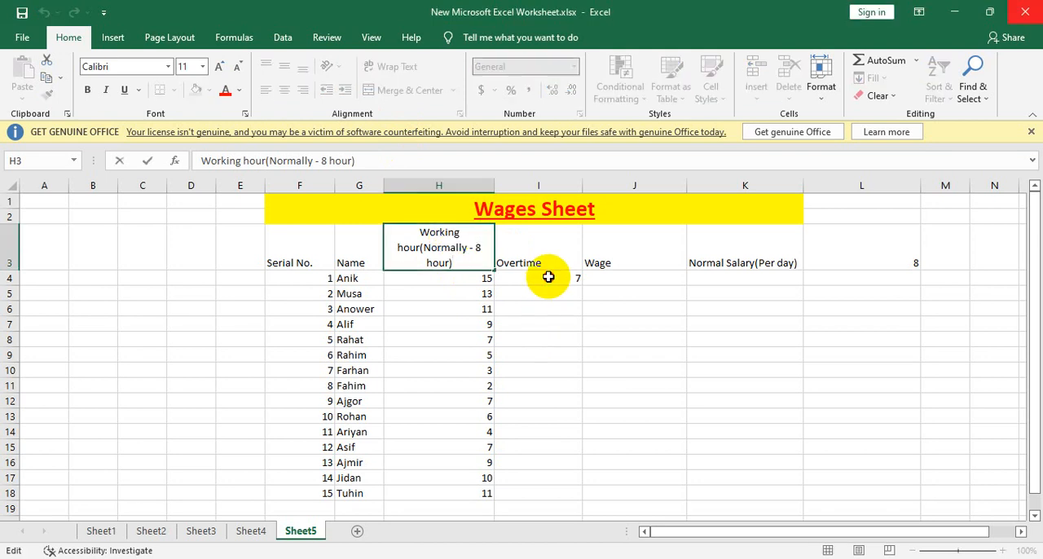
{"action": "double_click", "coordinate": [549, 277]}
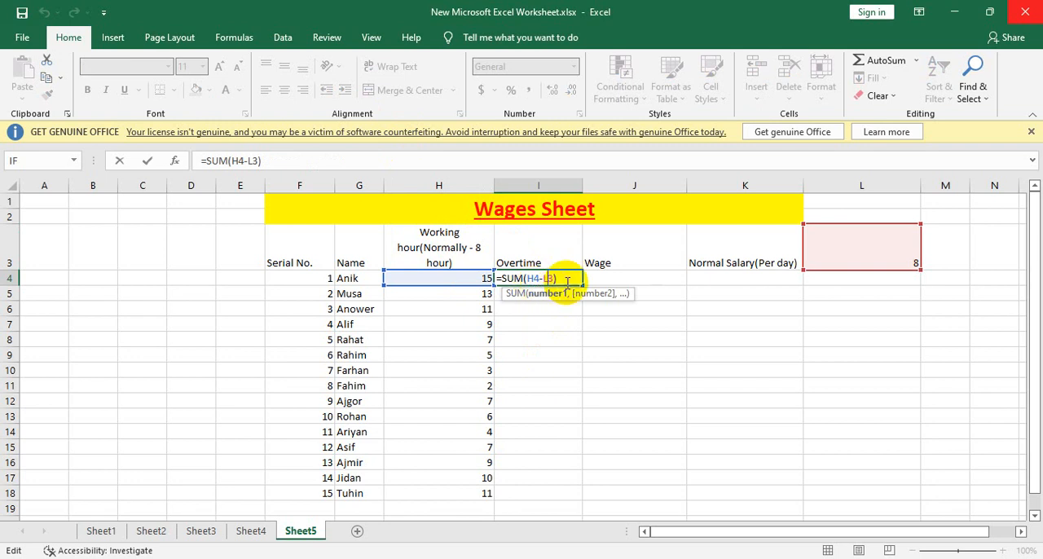
{"action": "key", "text": "Return"}
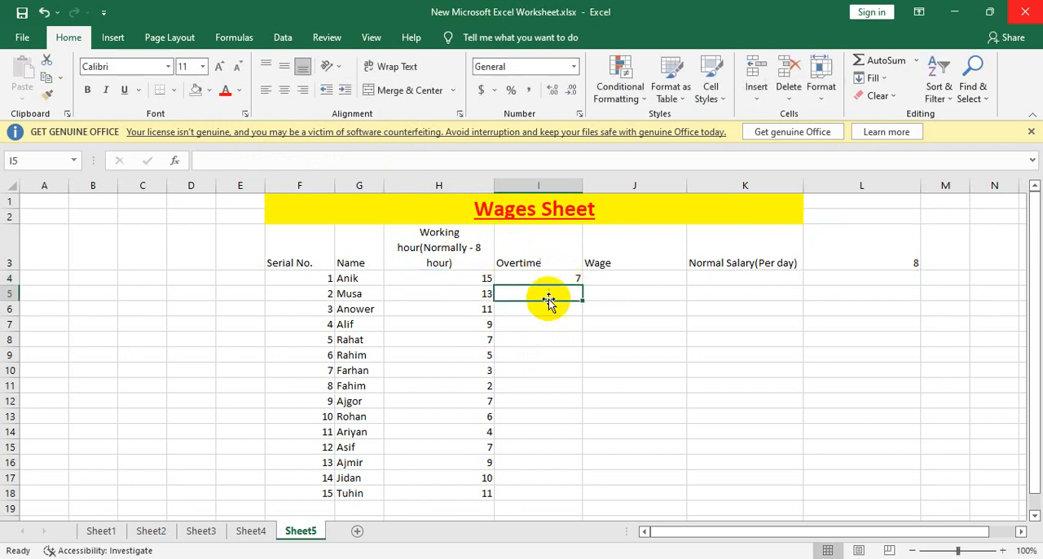
{"action": "double_click", "coordinate": [546, 277]}
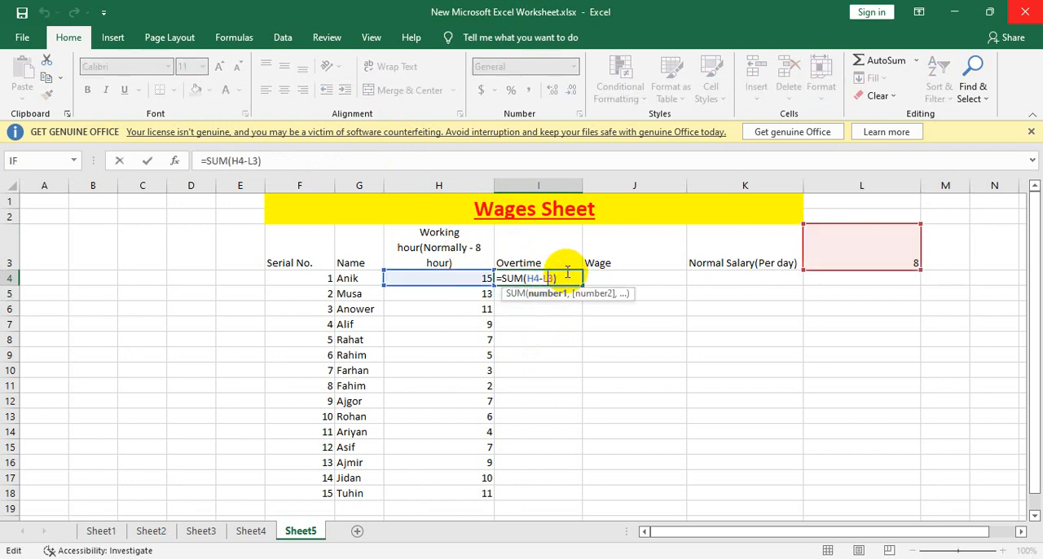
{"action": "key", "text": "Return"}
Step: Break the header in H3 into two lines, "Working hour" and "(Normally - 8 hour)", in place of its automatic wrapping
{"action": "left_click", "coordinate": [445, 253]}
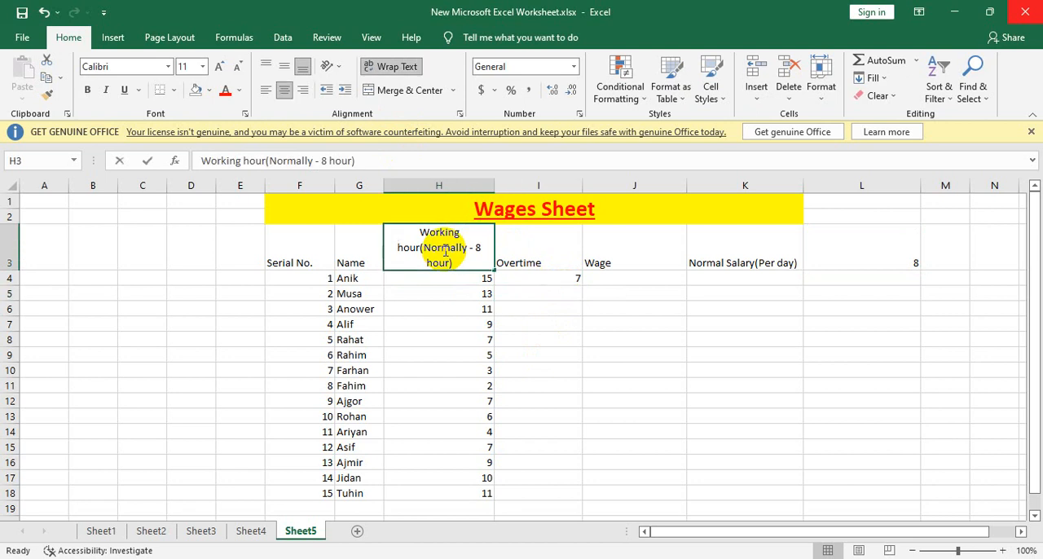
{"action": "double_click", "coordinate": [446, 251]}
{"action": "left_click", "coordinate": [480, 308]}
{"action": "left_click", "coordinate": [452, 240]}
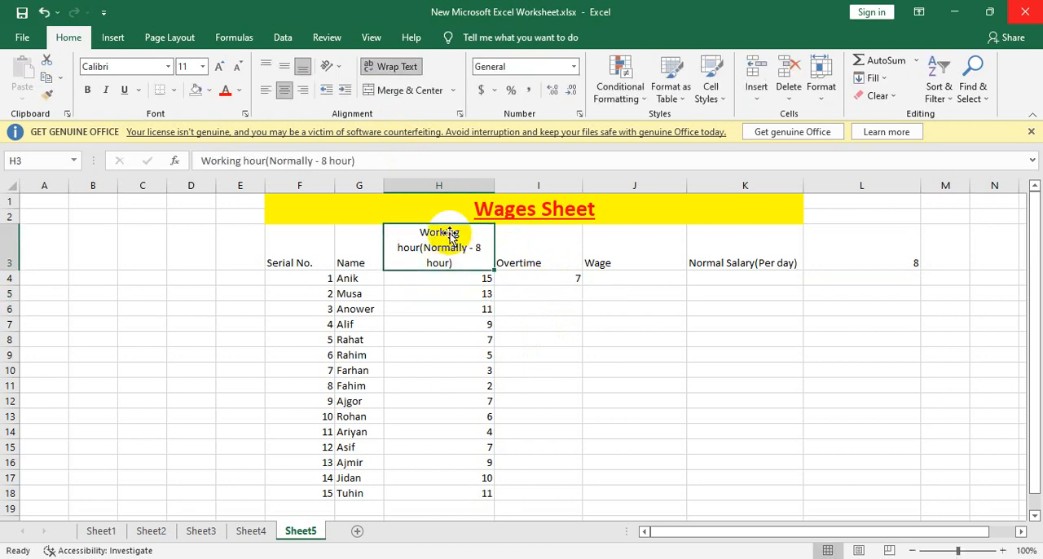
{"action": "left_click", "coordinate": [400, 75]}
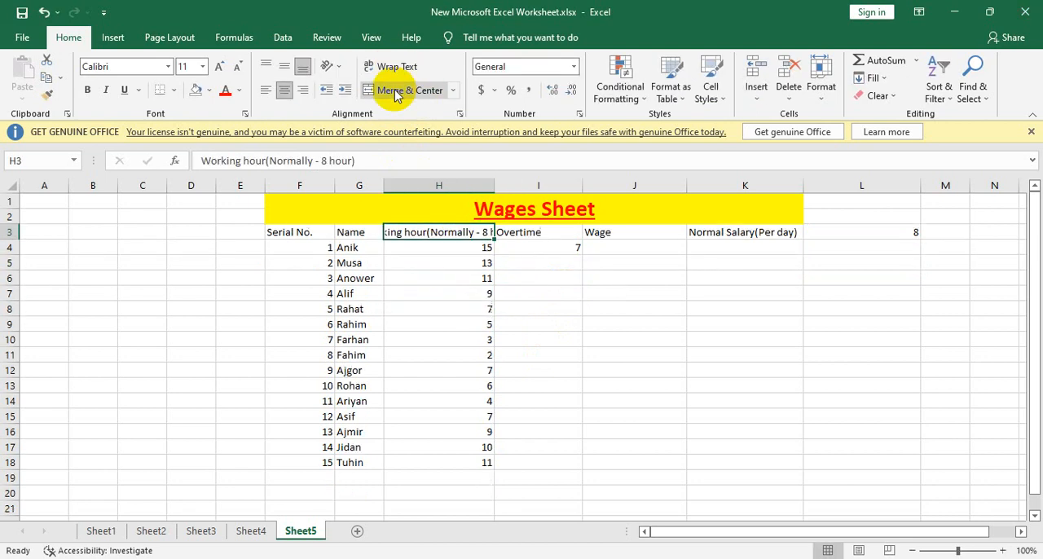
{"action": "double_click", "coordinate": [427, 233]}
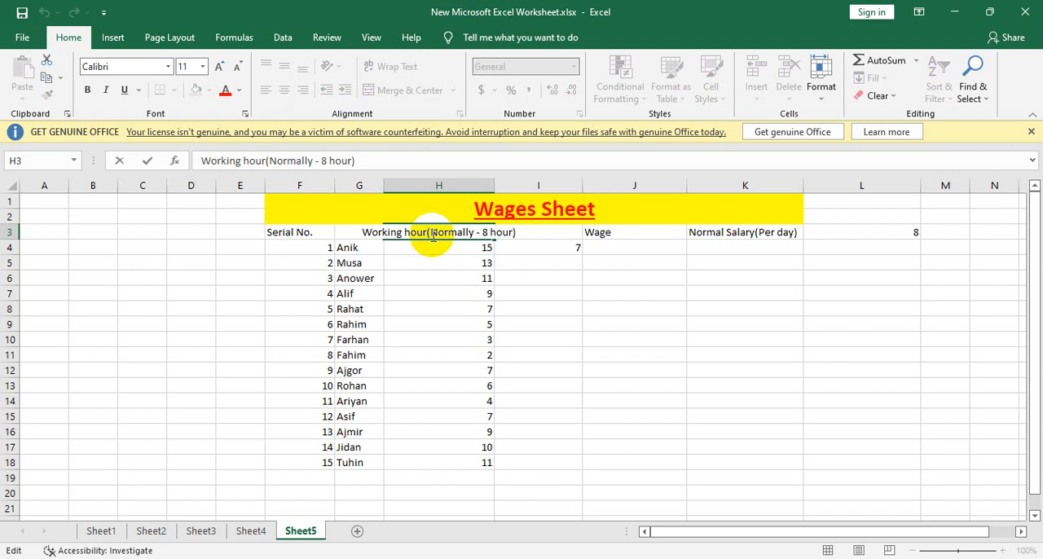
{"action": "key", "text": "alt+Return"}
{"action": "left_click", "coordinate": [486, 291]}
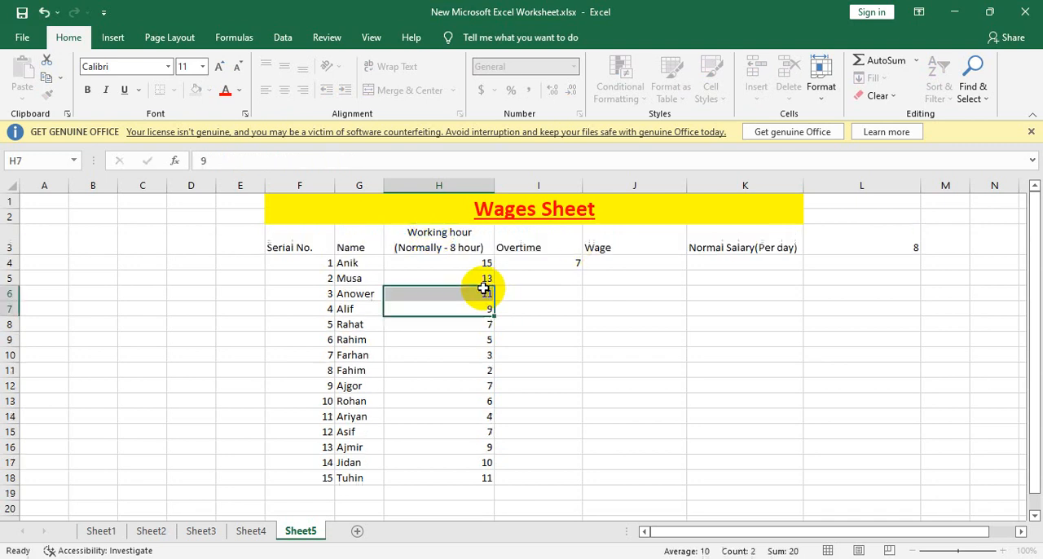
{"action": "left_click", "coordinate": [447, 242]}
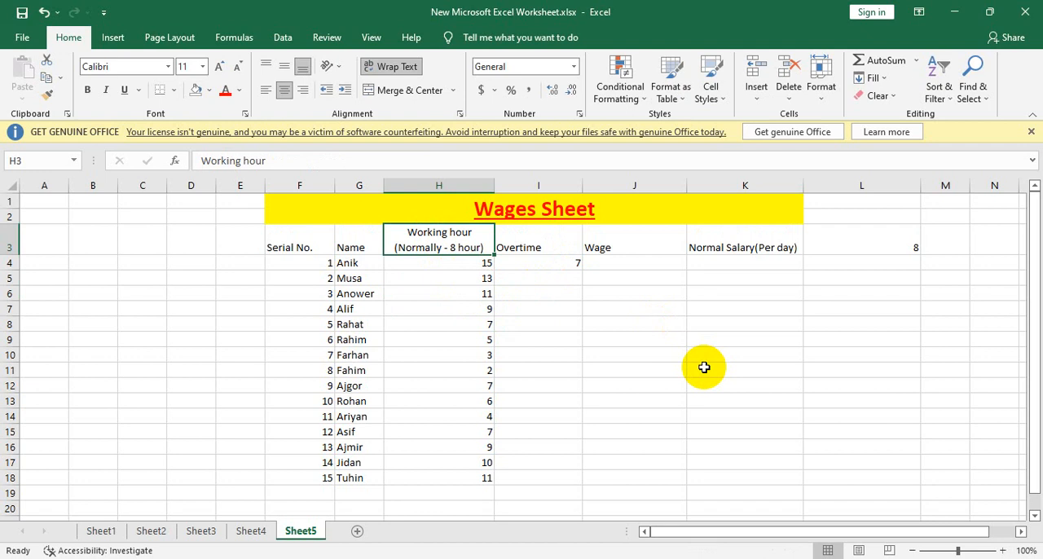
Step: Copy the overtime formula from I4 down to I18
{"action": "left_click", "coordinate": [550, 267]}
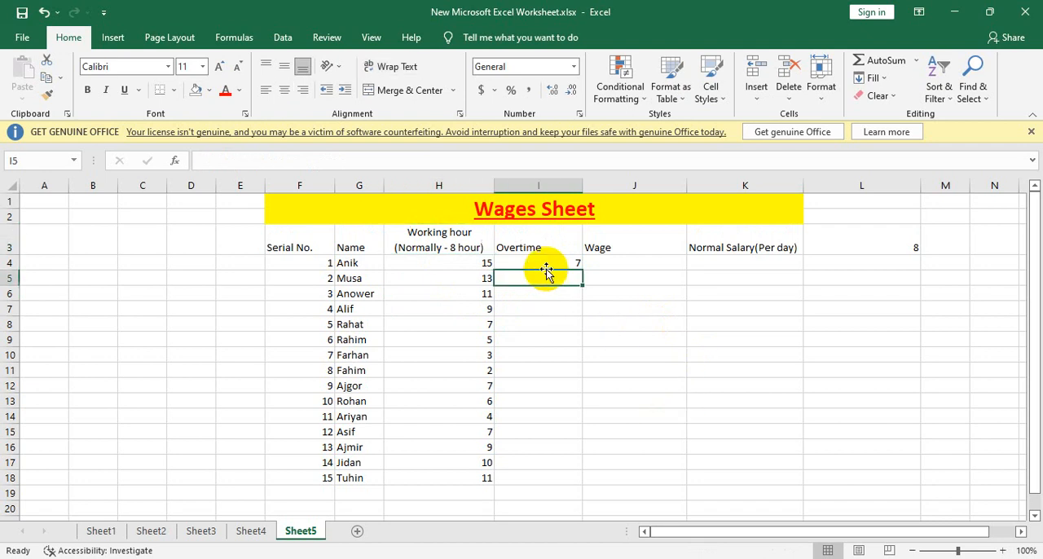
{"action": "double_click", "coordinate": [551, 269]}
{"action": "key", "text": "Escape"}
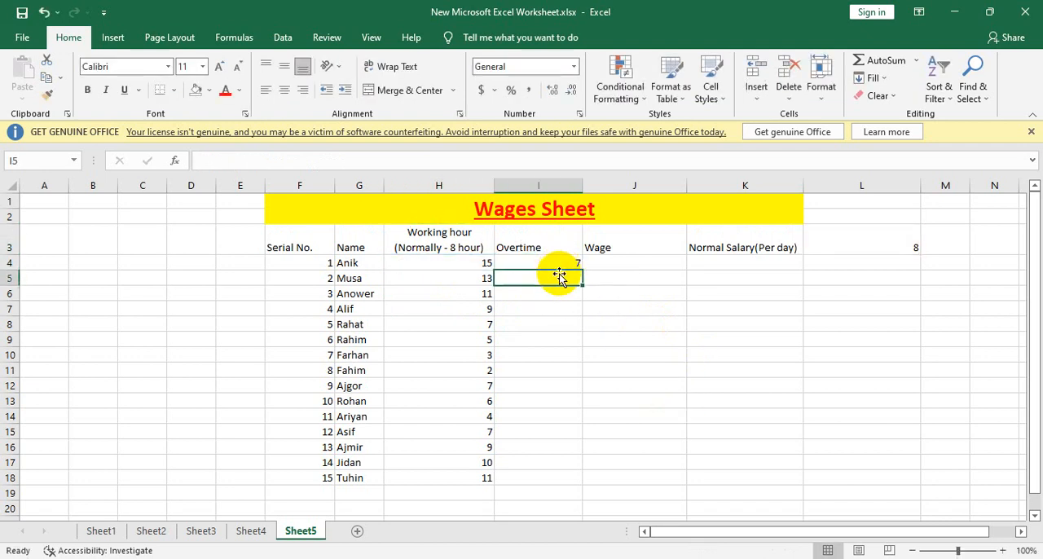
{"action": "left_click_drag", "start_coordinate": [581, 269], "coordinate": [563, 478]}
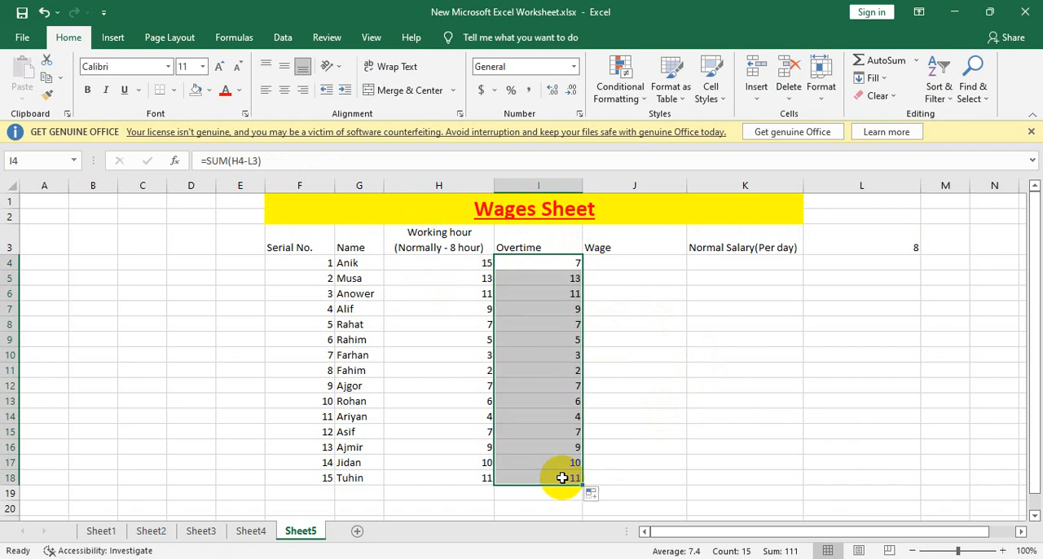
Step: Examine the copied overtime formulas in column I to see which cells they reference
{"action": "left_click", "coordinate": [674, 418]}
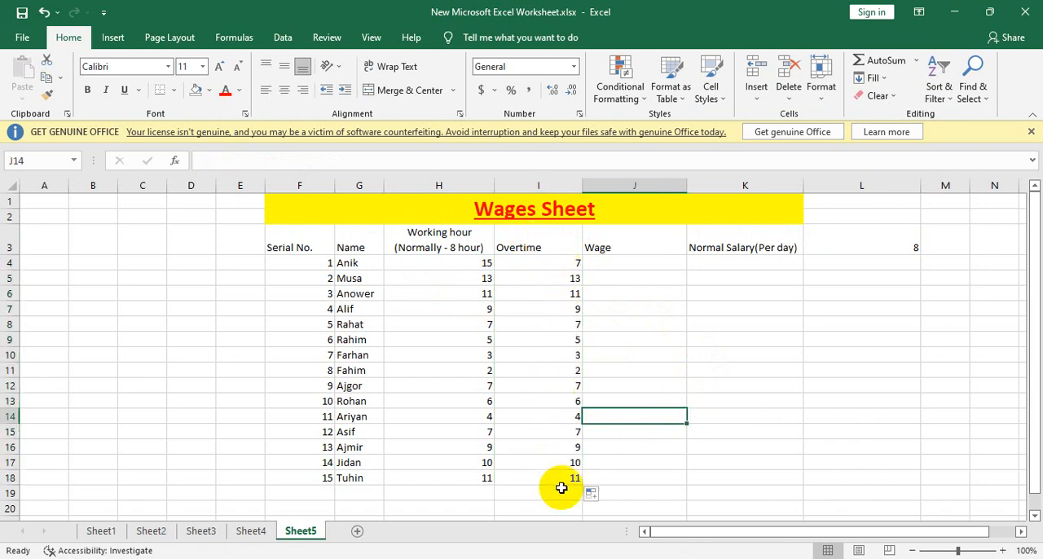
{"action": "left_click", "coordinate": [564, 399]}
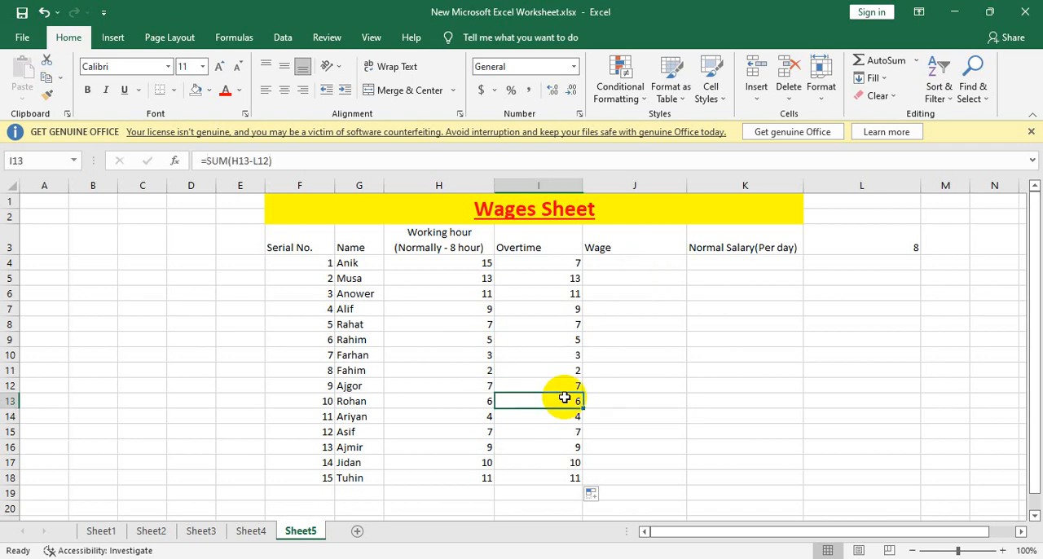
{"action": "left_click", "coordinate": [560, 281]}
{"action": "left_click", "coordinate": [538, 295]}
{"action": "double_click", "coordinate": [544, 293]}
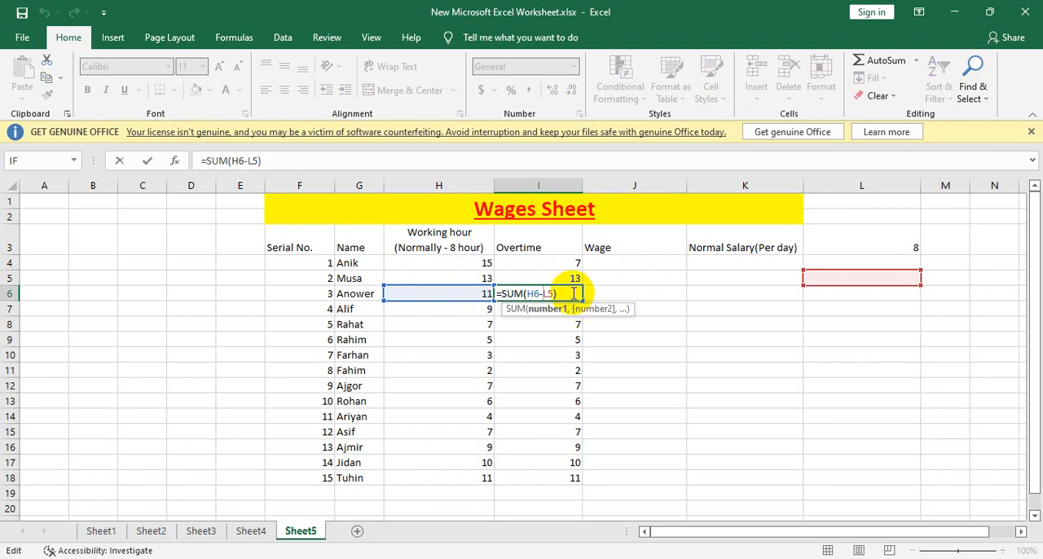
{"action": "left_click", "coordinate": [542, 355]}
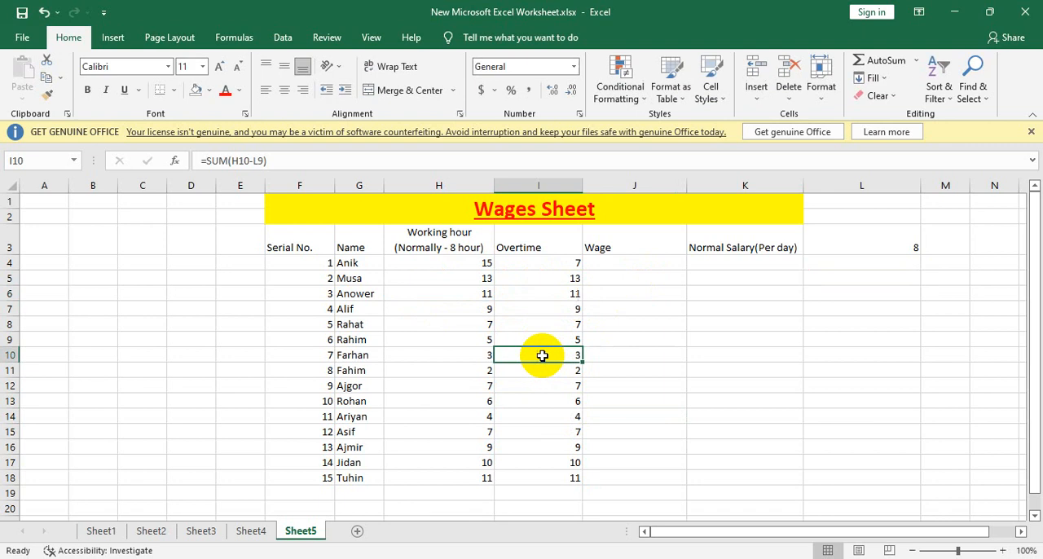
Step: Fill the value 8 from L3 down to L18 so each employee's row has its own normal-hours value
{"action": "left_click_drag", "start_coordinate": [575, 263], "coordinate": [562, 484]}
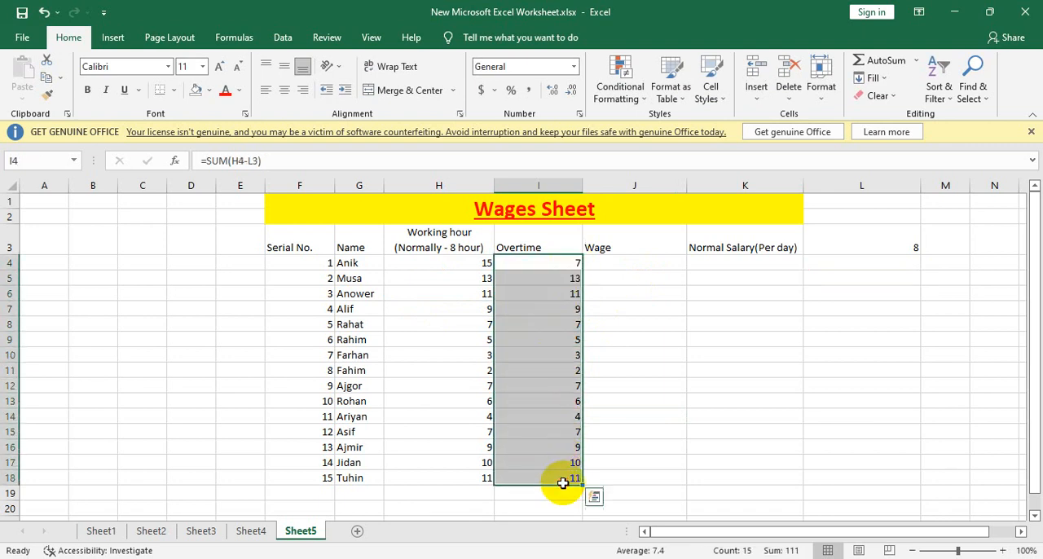
{"action": "left_click", "coordinate": [911, 249]}
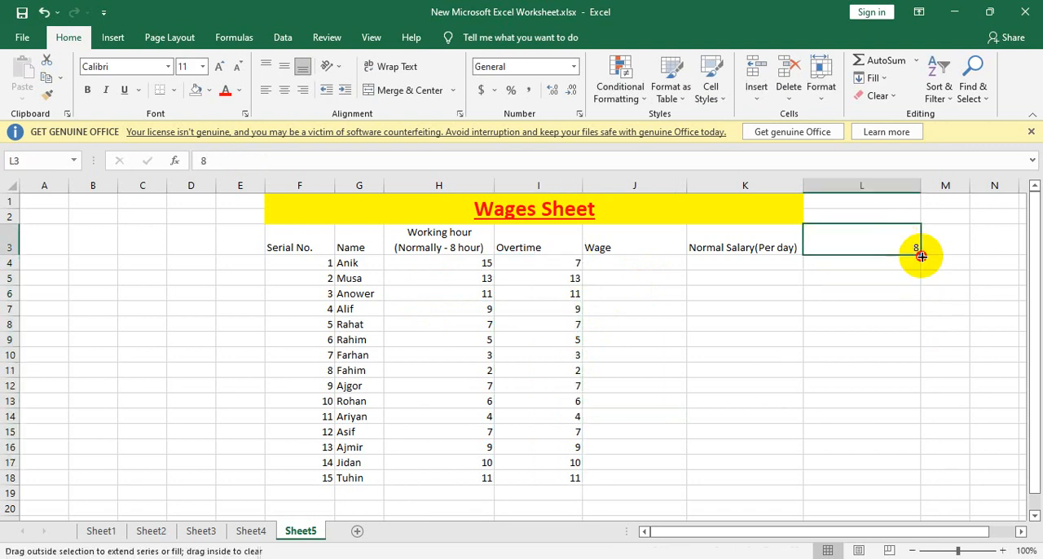
{"action": "left_click_drag", "start_coordinate": [920, 256], "coordinate": [894, 484]}
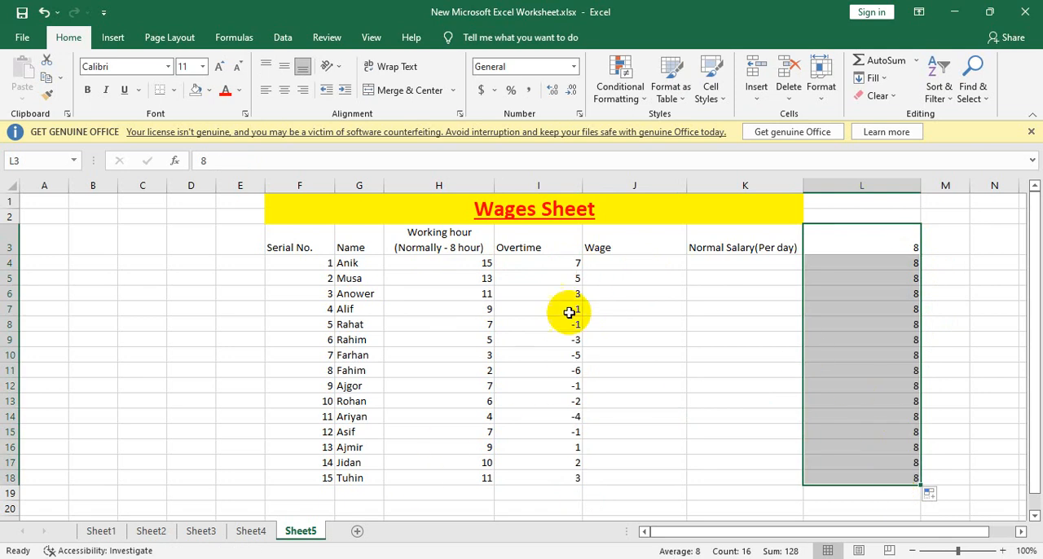
Step: Extend the merged and centered "Wages Sheet" title across column L, covering F1:L2
{"action": "left_click", "coordinate": [845, 210]}
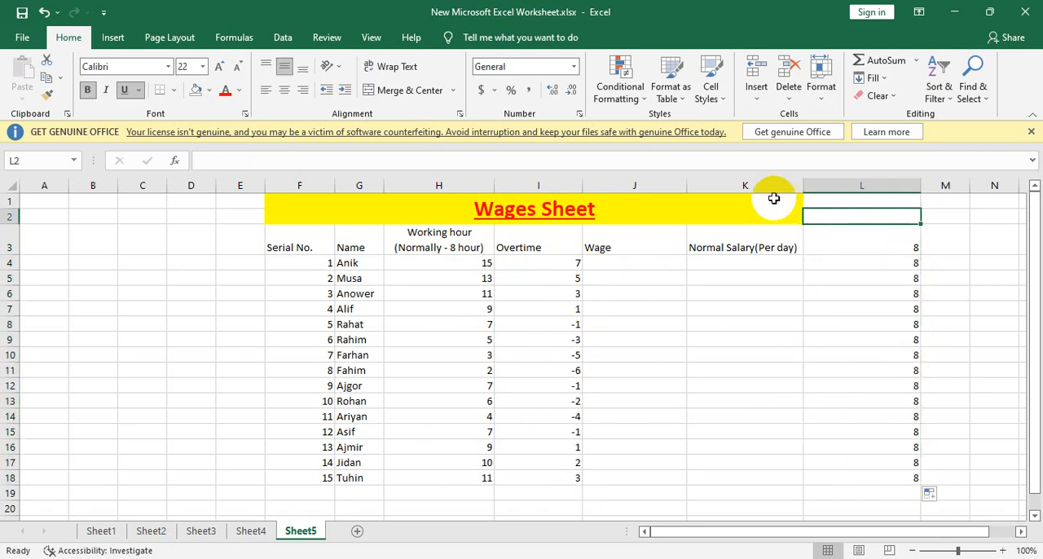
{"action": "left_click_drag", "start_coordinate": [773, 198], "coordinate": [853, 205]}
{"action": "left_click", "coordinate": [404, 90]}
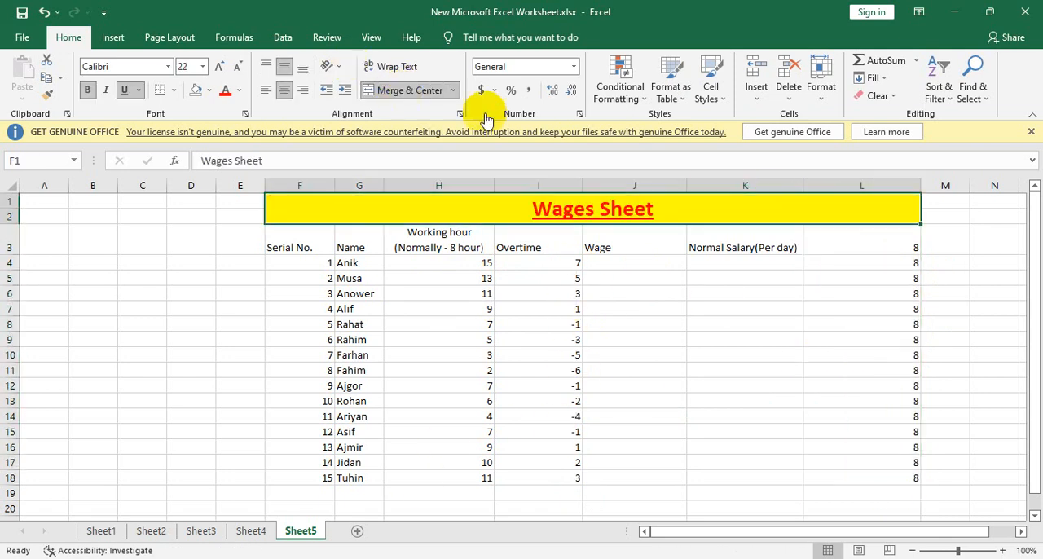
Step: Clear the 8 from L3 and extend the column of 8s down to L19
{"action": "left_click", "coordinate": [845, 240]}
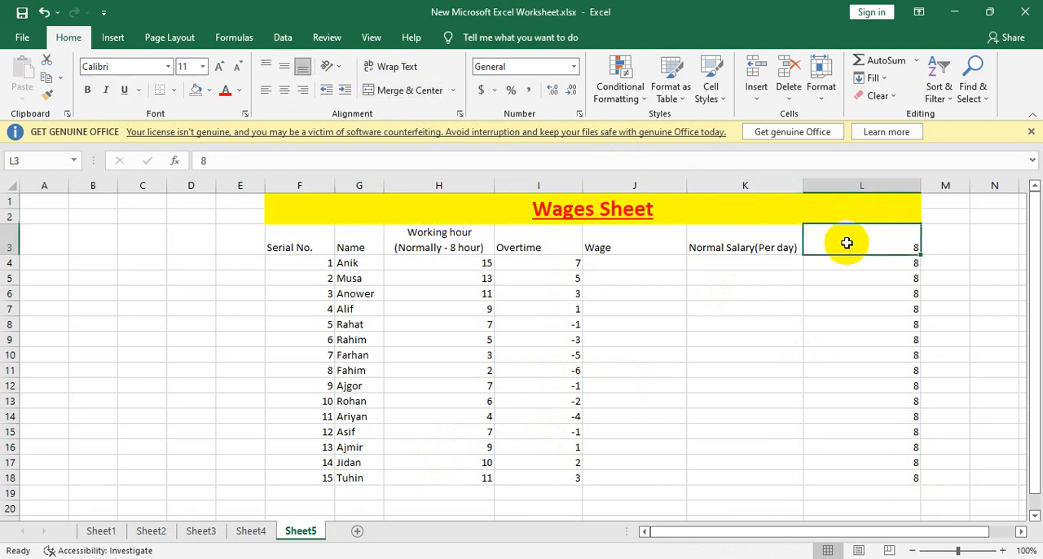
{"action": "left_click", "coordinate": [916, 262]}
{"action": "left_click", "coordinate": [908, 478]}
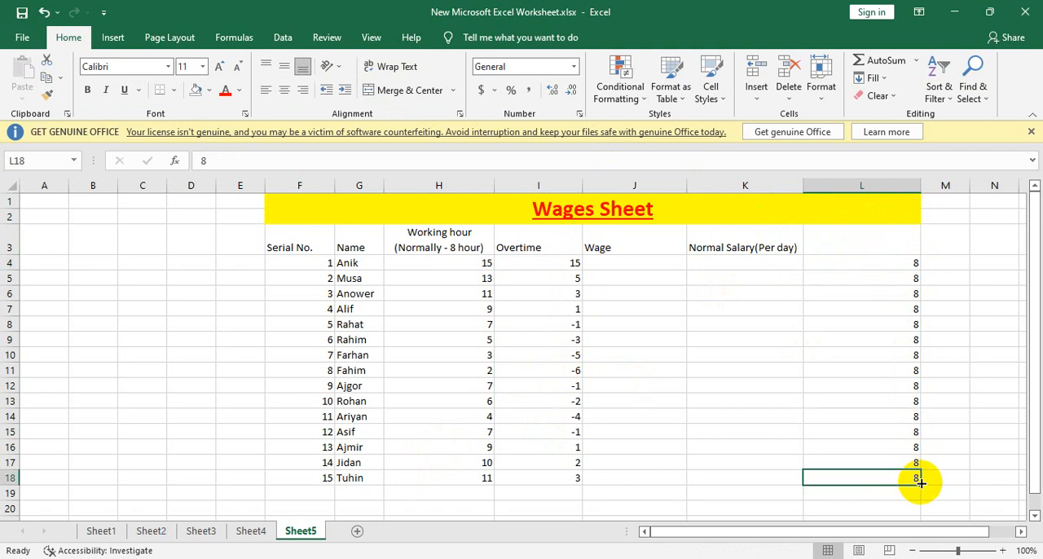
{"action": "left_click_drag", "start_coordinate": [920, 485], "coordinate": [919, 496]}
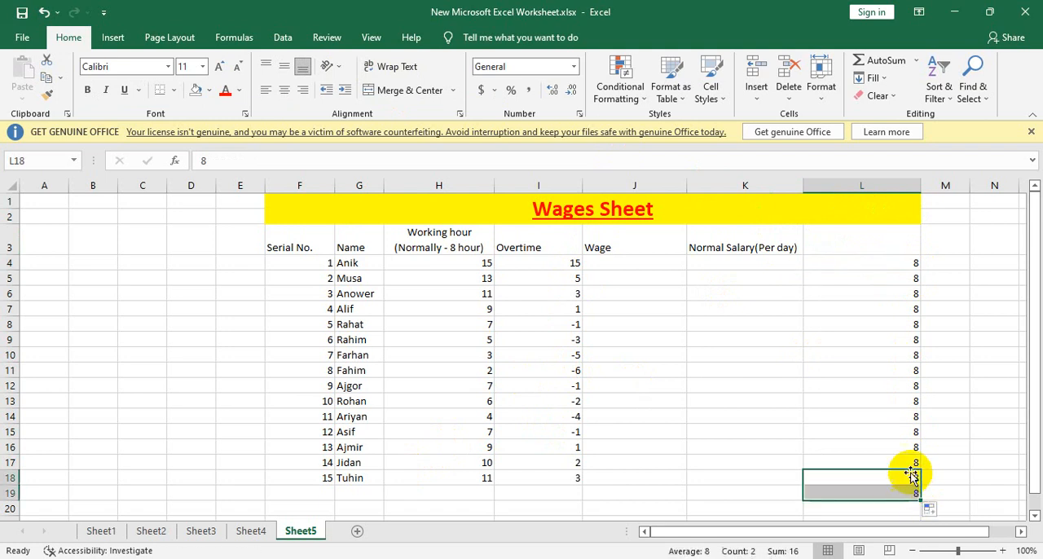
Step: Enter the header "Normal hour" in L3
{"action": "left_click", "coordinate": [892, 259]}
{"action": "left_click", "coordinate": [899, 235]}
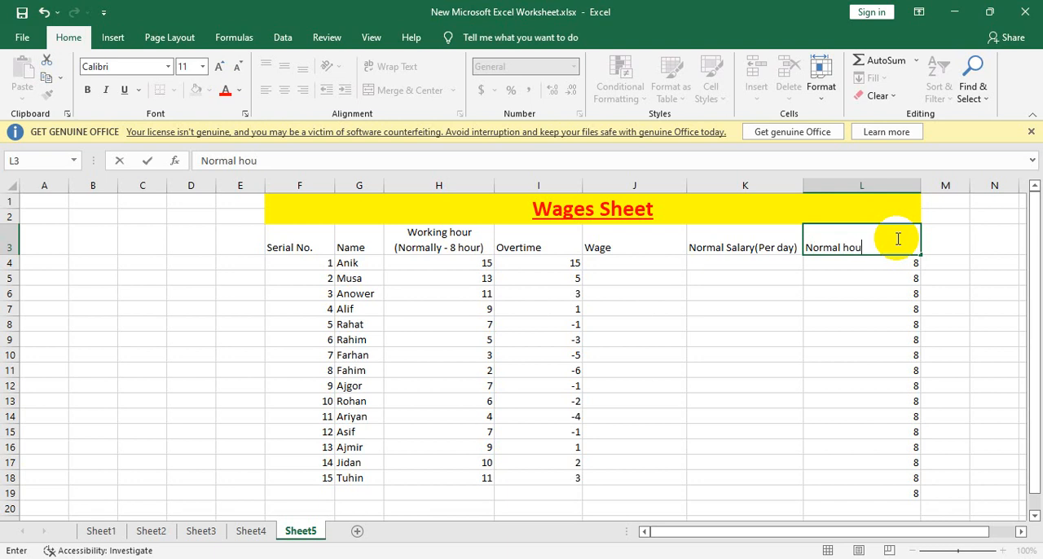
{"action": "left_click", "coordinate": [831, 291]}
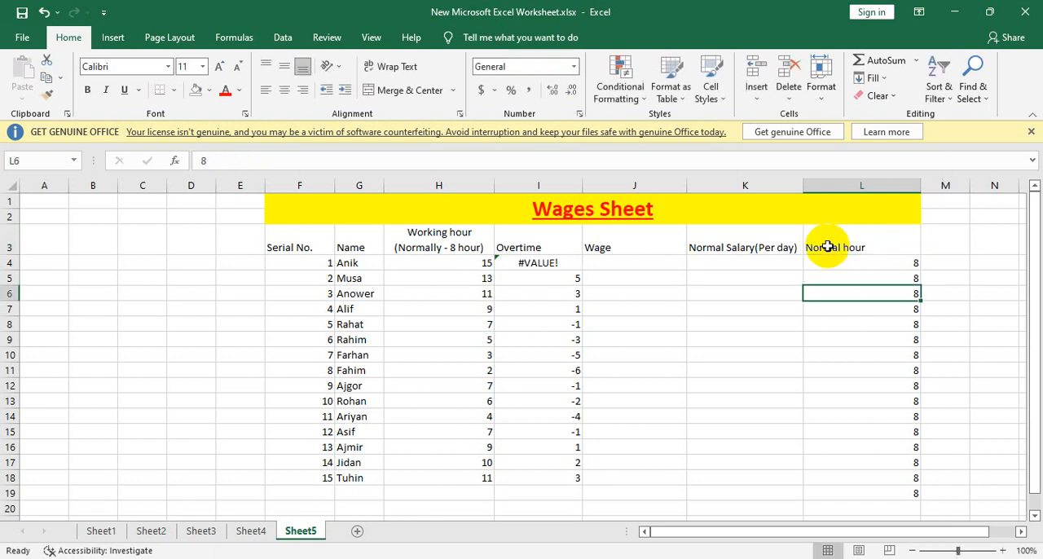
Step: Center the contents of F3:L19 horizontally and make them bold
{"action": "left_click", "coordinate": [826, 244]}
{"action": "left_click_drag", "start_coordinate": [286, 231], "coordinate": [891, 488]}
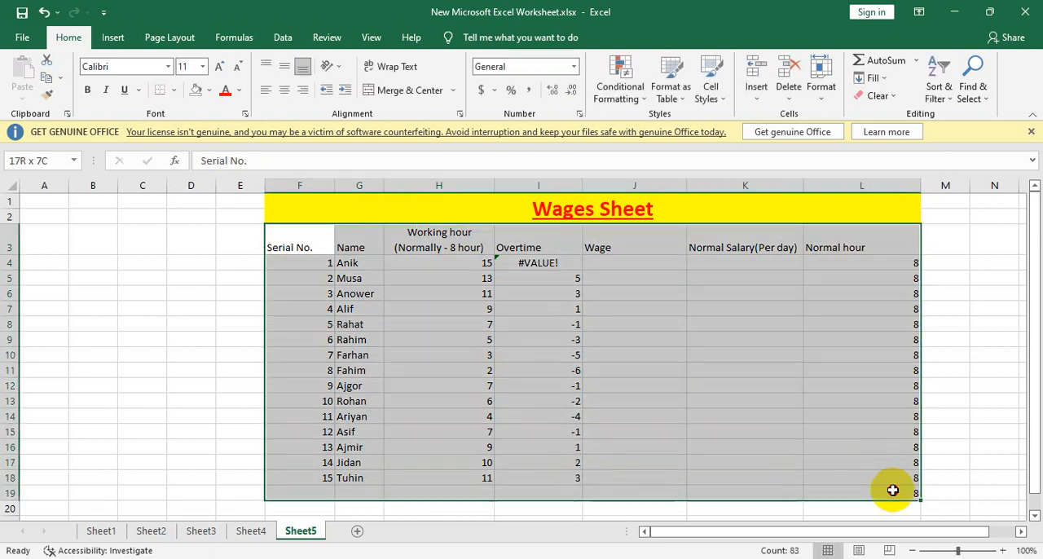
{"action": "left_click", "coordinate": [285, 90]}
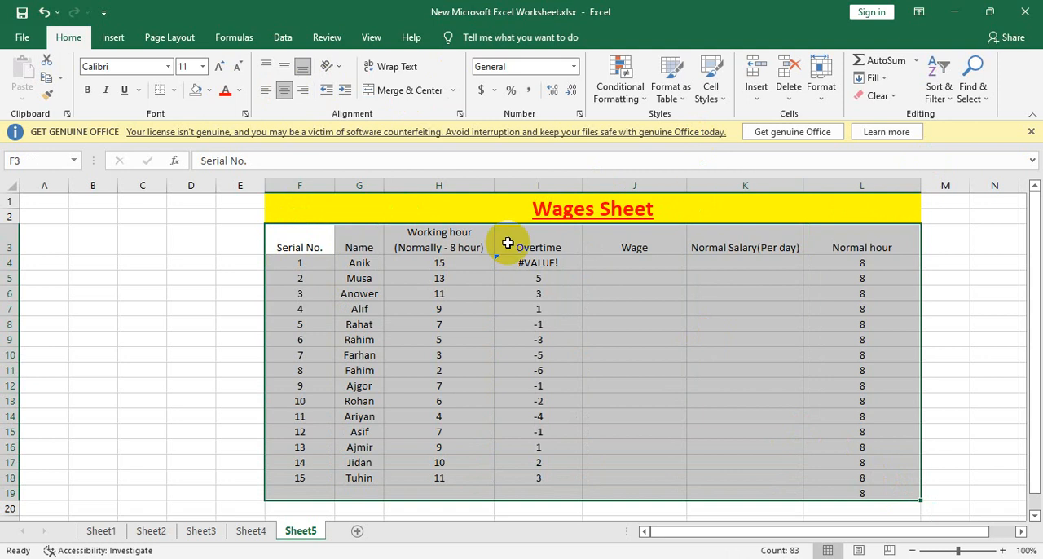
{"action": "left_click", "coordinate": [87, 89]}
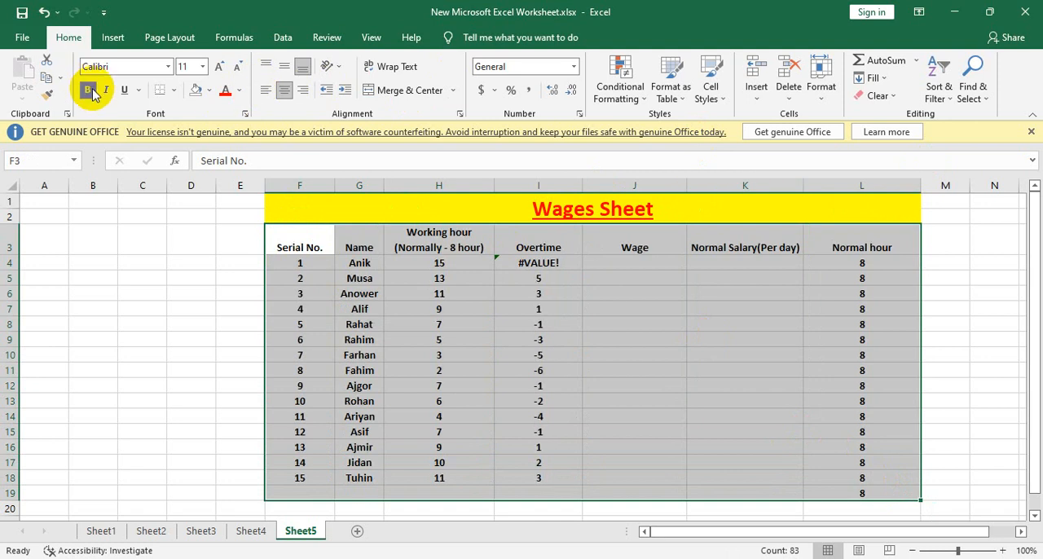
{"action": "left_click", "coordinate": [638, 293]}
Step: Correct the overtime formula in I4 to =SUM(H4-L4)
{"action": "left_click", "coordinate": [542, 246]}
{"action": "left_click", "coordinate": [542, 262]}
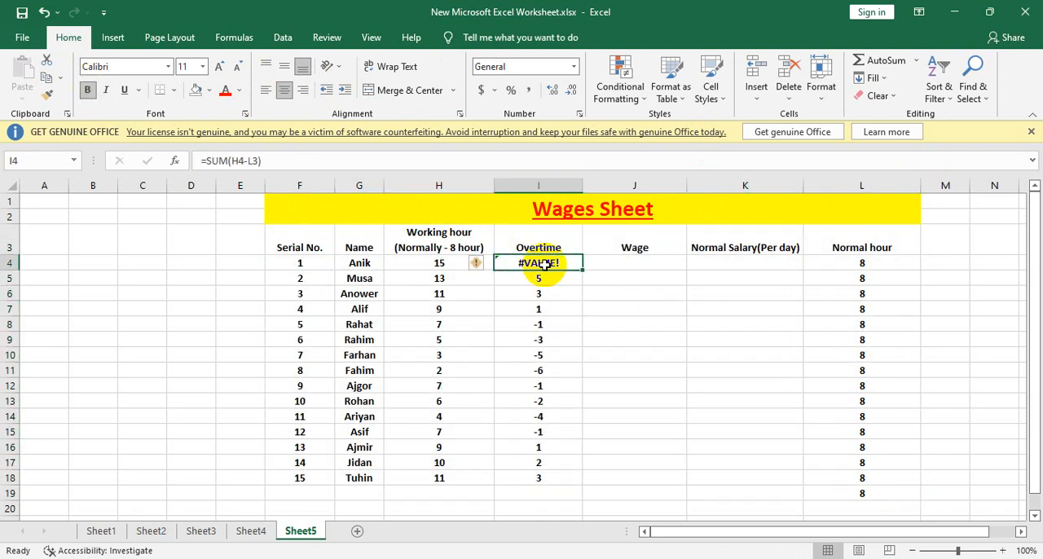
{"action": "double_click", "coordinate": [541, 262]}
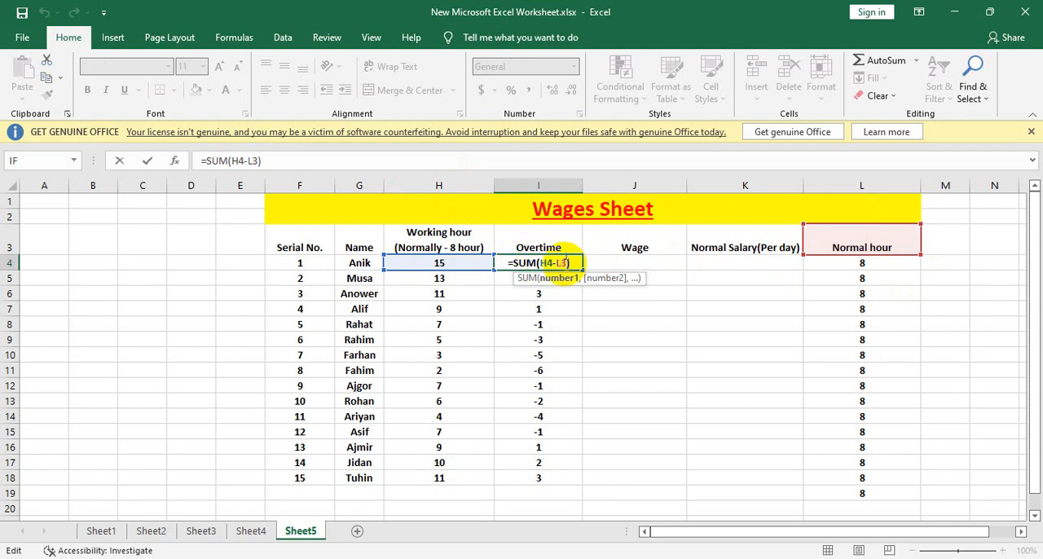
{"action": "key", "text": "BackSpace"}
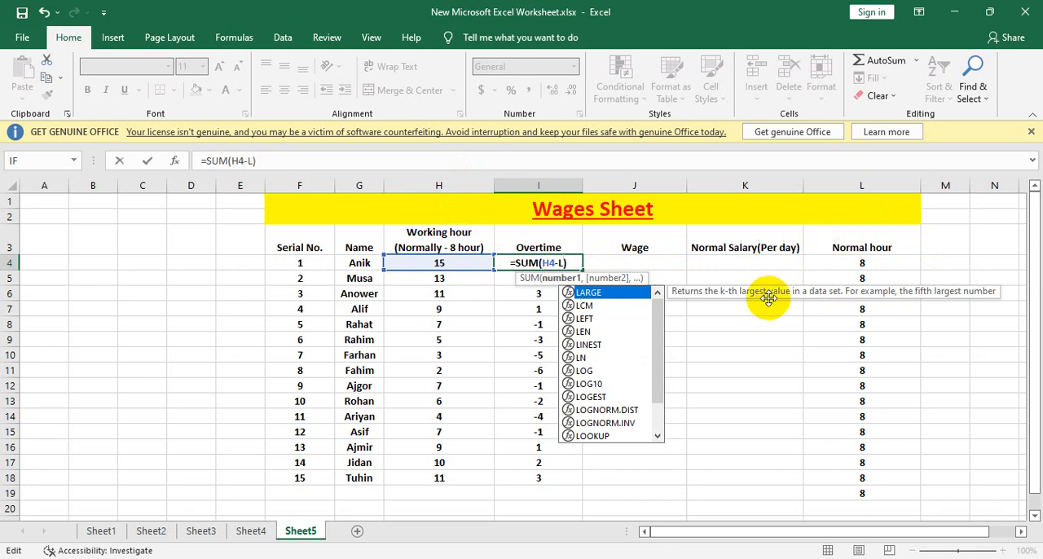
{"action": "type", "text": "4"}
{"action": "key", "text": "Return"}
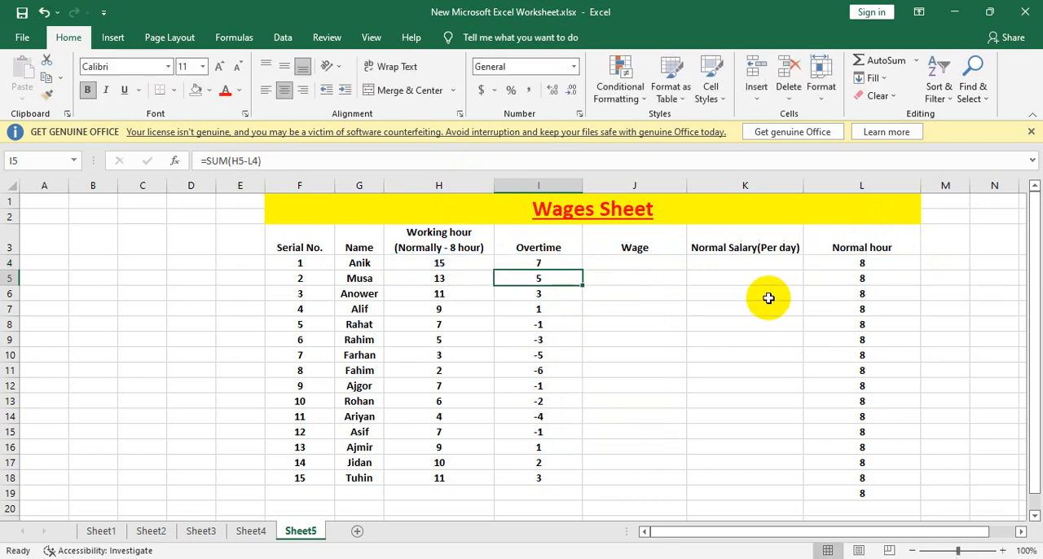
Step: Copy the overtime formula from I4 down the column and clear the surplus copy in I19
{"action": "left_click", "coordinate": [561, 262]}
{"action": "left_click_drag", "start_coordinate": [581, 269], "coordinate": [548, 501]}
{"action": "left_click", "coordinate": [657, 414]}
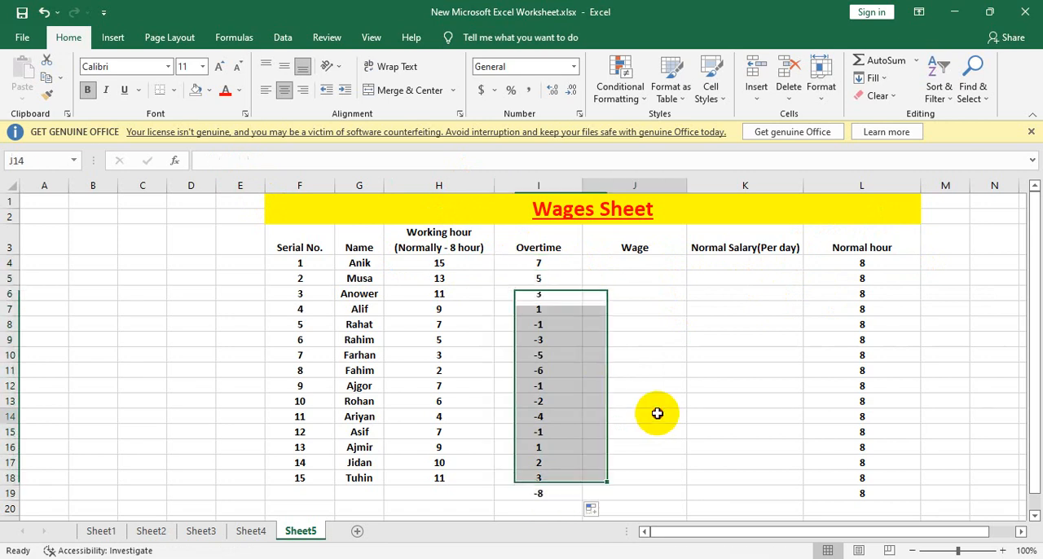
{"action": "left_click", "coordinate": [528, 494]}
{"action": "key", "text": "Delete"}
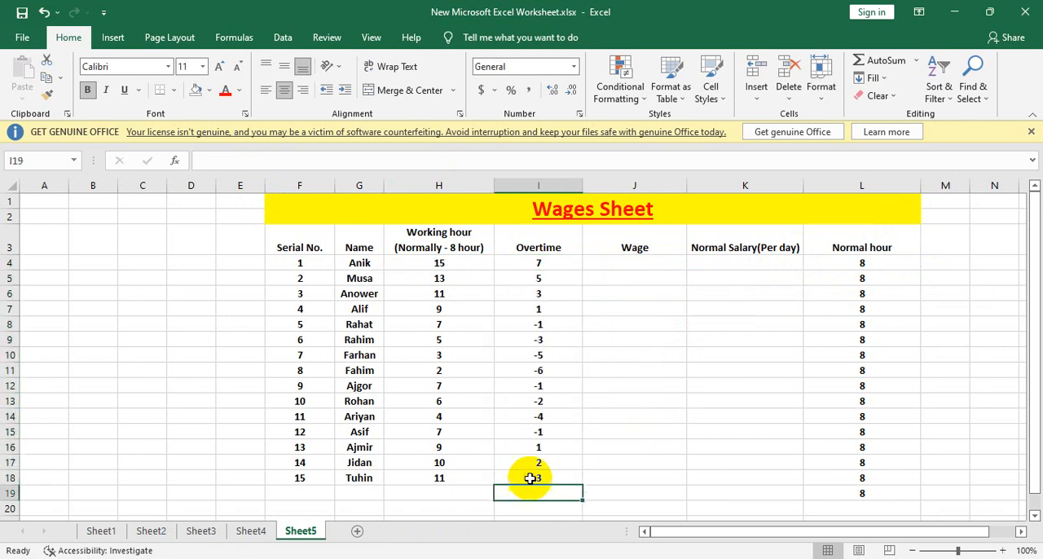
Step: Replace the overtime formula in I4 with the fixed-number calculation =15-8
{"action": "left_click", "coordinate": [631, 263]}
{"action": "left_click", "coordinate": [540, 263]}
{"action": "double_click", "coordinate": [540, 262]}
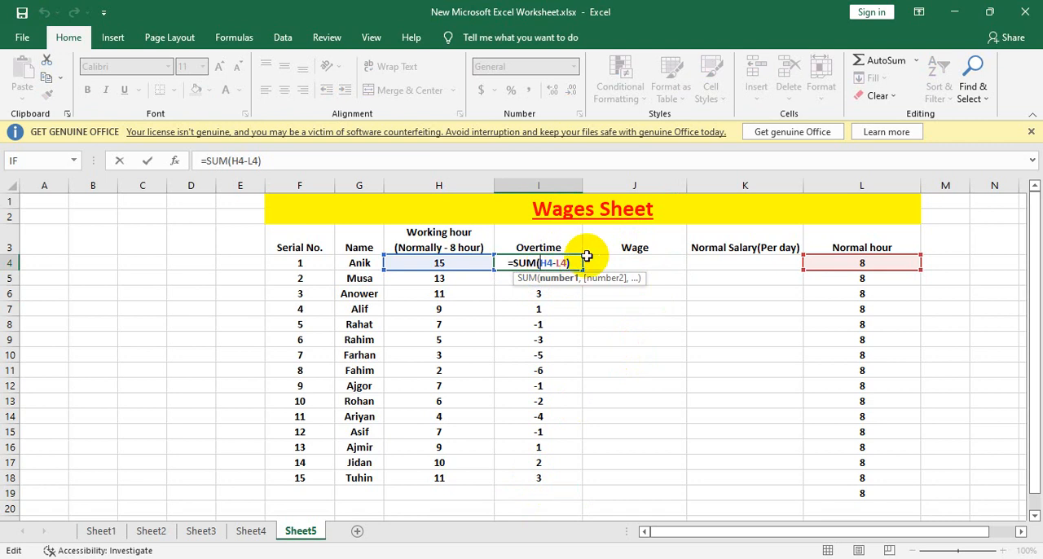
{"action": "left_click_drag", "start_coordinate": [583, 260], "coordinate": [418, 259]}
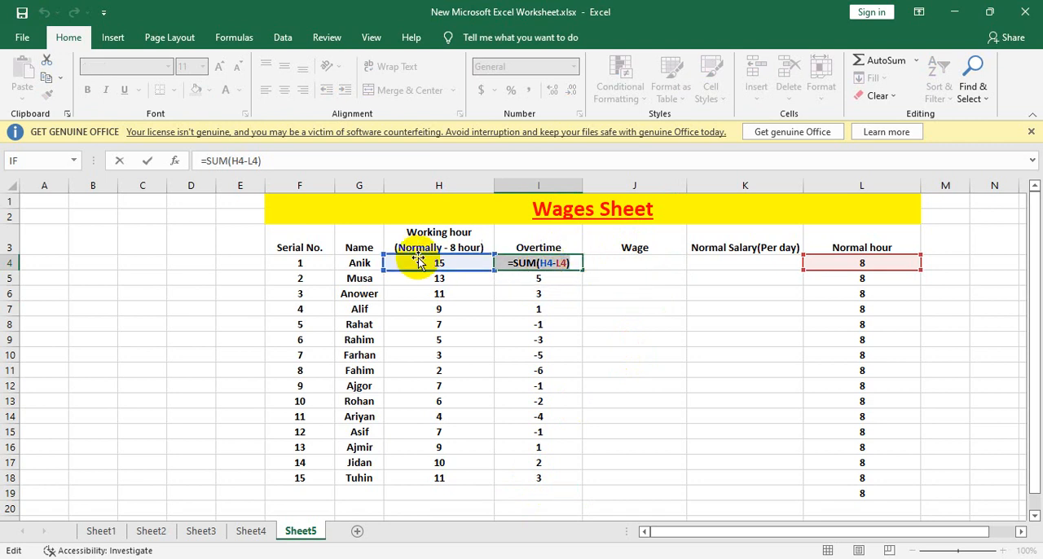
{"action": "key", "text": "BackSpace"}
{"action": "type", "text": "=15"}
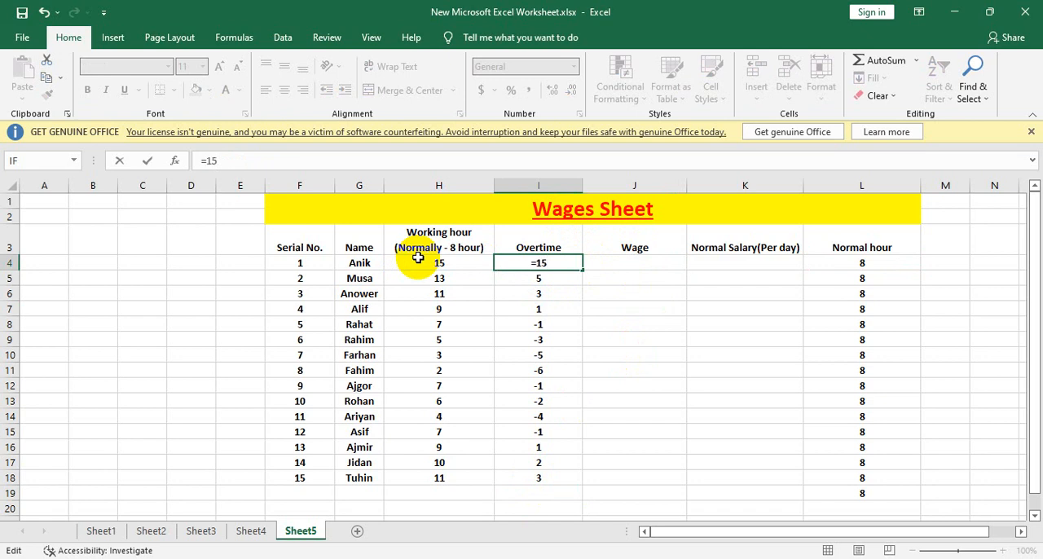
{"action": "type", "text": "-8"}
{"action": "key", "text": "Return"}
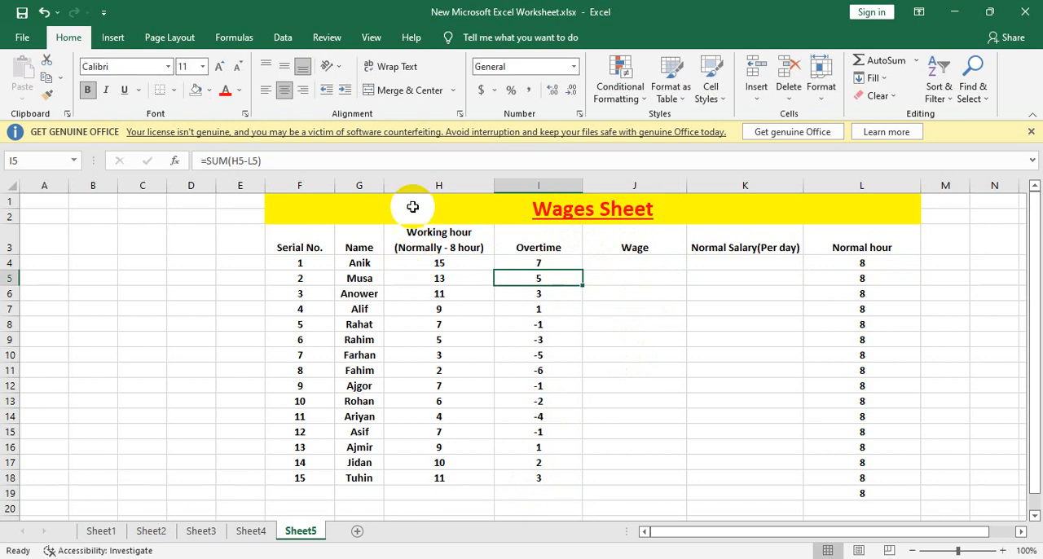
Step: Copy the fixed-number calculation from I4 down to I18
{"action": "left_click", "coordinate": [554, 263]}
{"action": "left_click_drag", "start_coordinate": [580, 269], "coordinate": [595, 490]}
{"action": "left_click", "coordinate": [924, 354]}
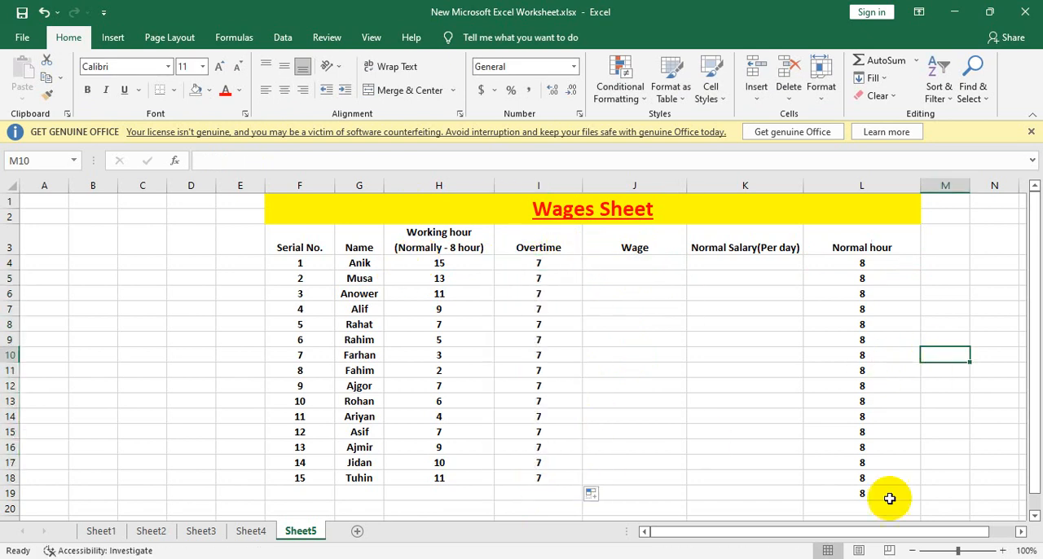
Step: Inspect the copied calculations in I5 and I6 to see which numbers they use
{"action": "left_click", "coordinate": [540, 275]}
{"action": "double_click", "coordinate": [541, 277]}
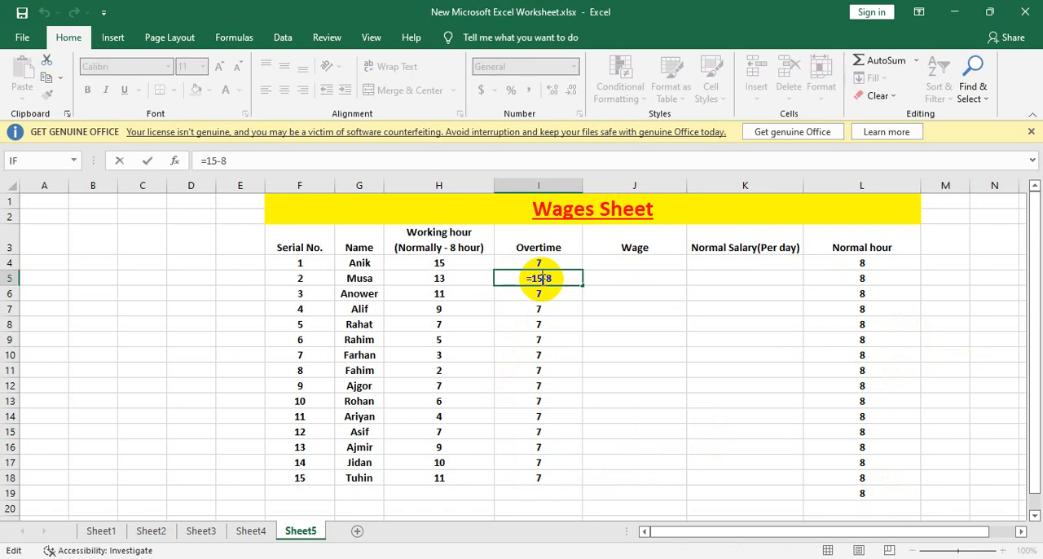
{"action": "left_click", "coordinate": [558, 299]}
{"action": "double_click", "coordinate": [560, 300]}
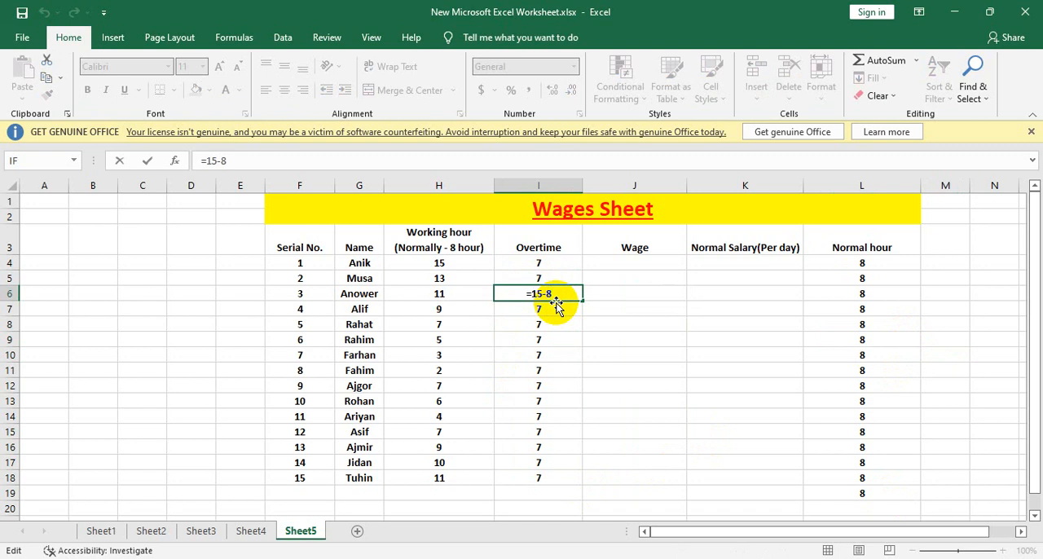
Step: Replace the calculation in I4 with the cell-reference formula =SUM((H4-L4)), accepting the proposed parenthesis correction
{"action": "left_click", "coordinate": [534, 261]}
{"action": "double_click", "coordinate": [549, 262]}
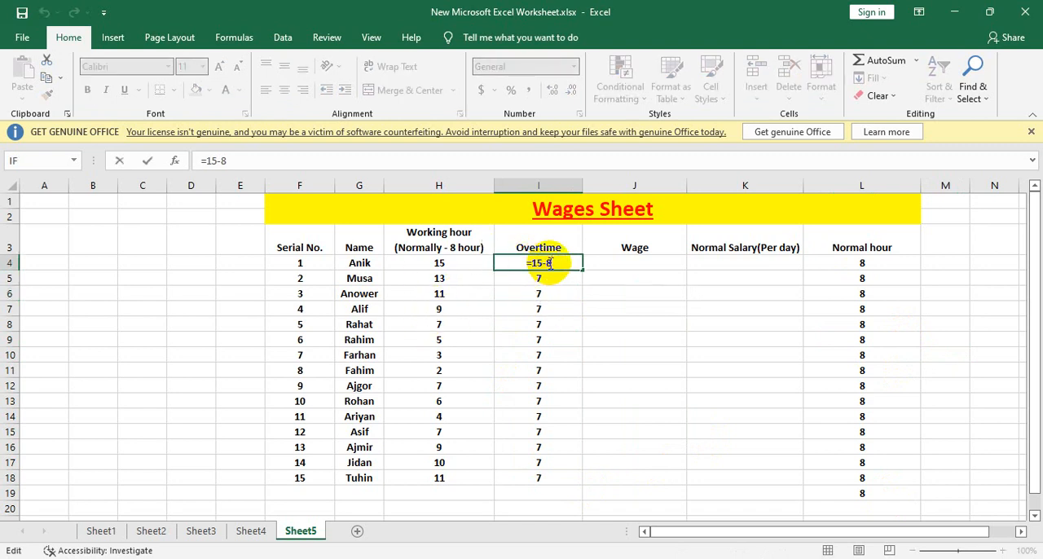
{"action": "key", "text": "BackSpace"}
{"action": "key", "text": "BackSpace"}
{"action": "key", "text": "BackSpace"}
{"action": "key", "text": "BackSpace"}
{"action": "type", "text": "sum"}
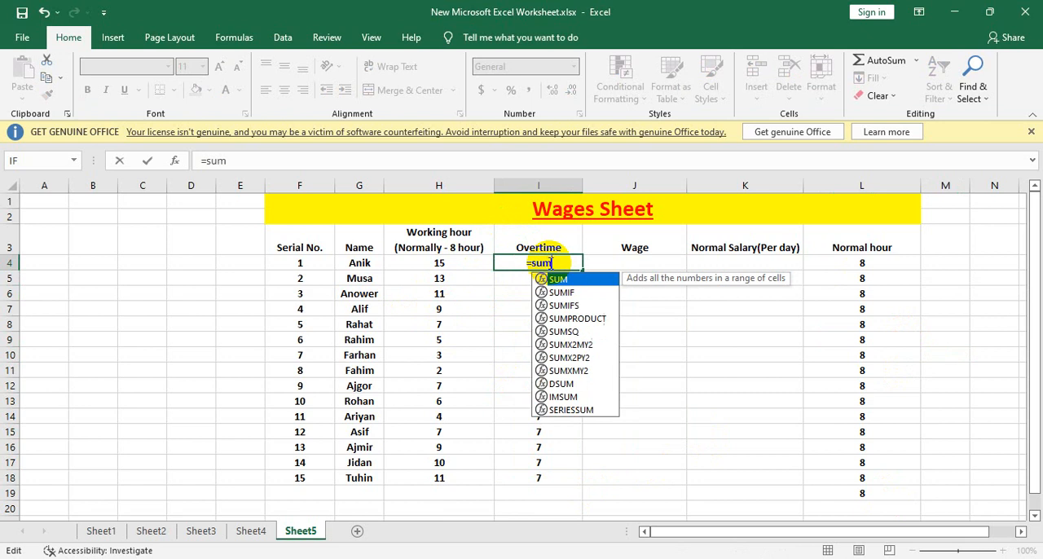
{"action": "type", "text": "("}
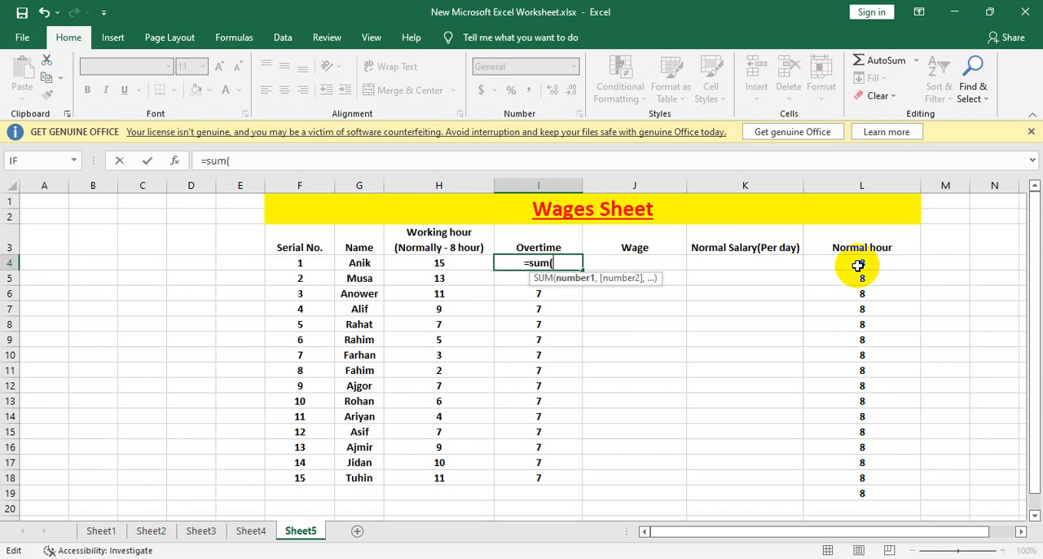
{"action": "type", "text": "e"}
{"action": "key", "text": "BackSpace"}
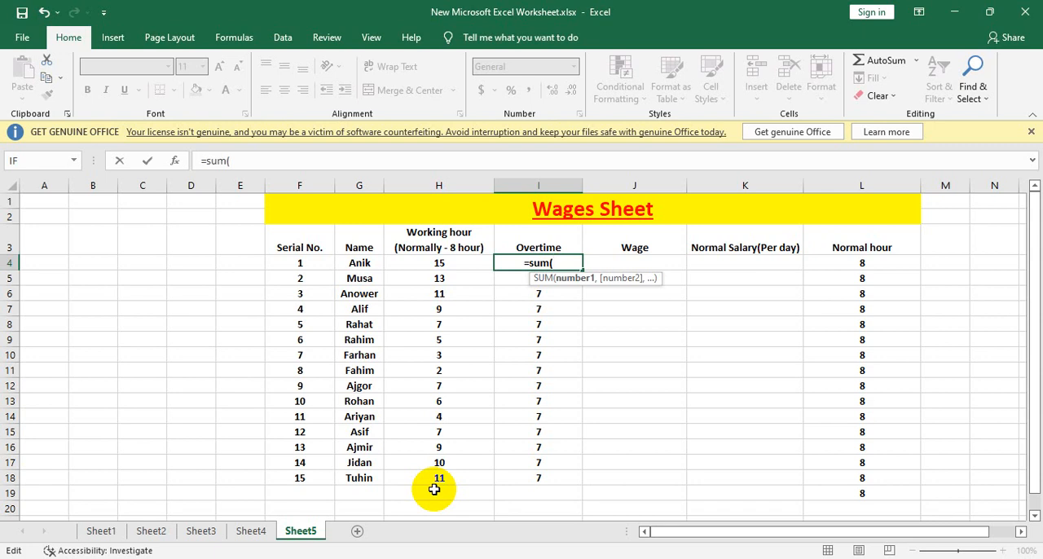
{"action": "type", "text": "("}
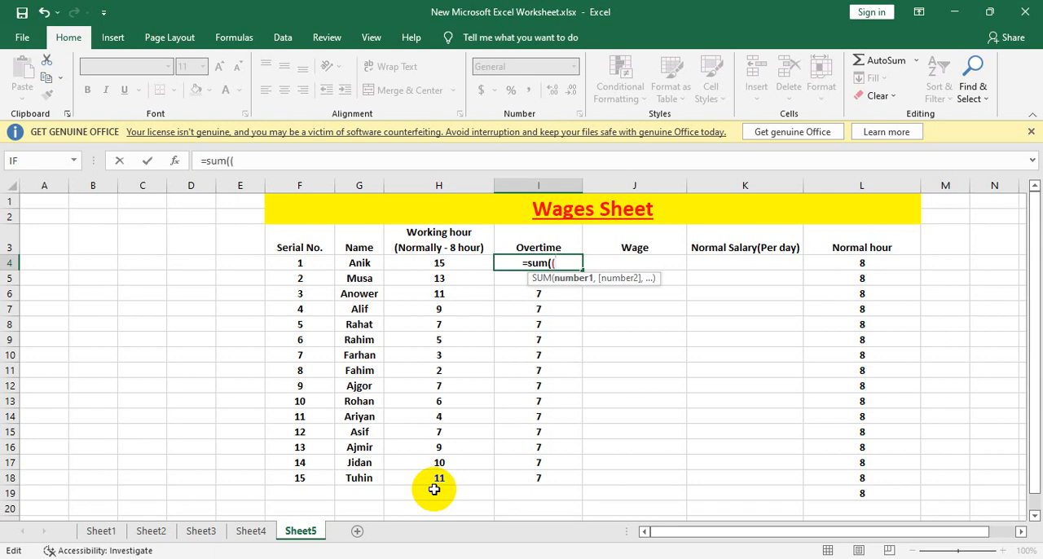
{"action": "left_click", "coordinate": [424, 263]}
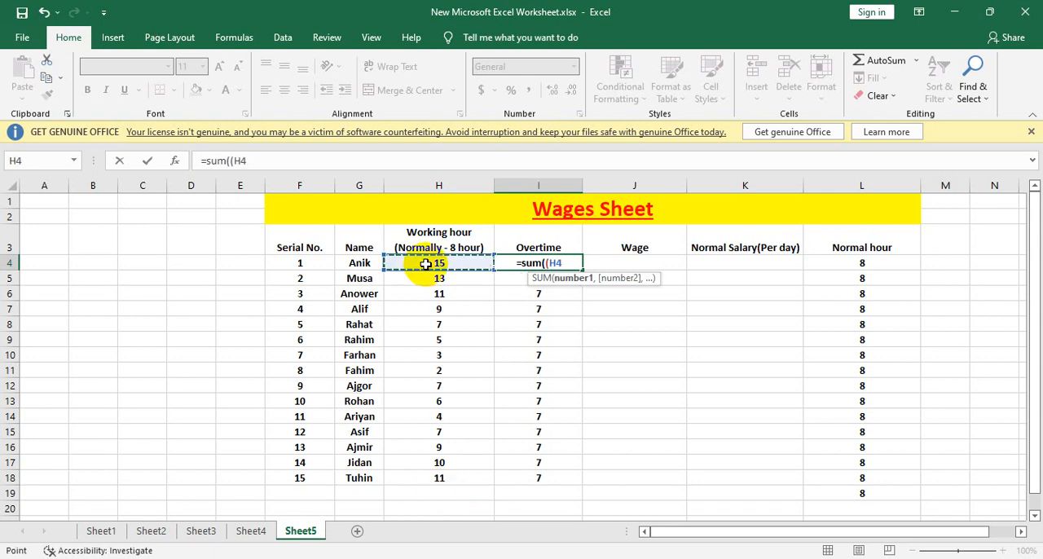
{"action": "type", "text": "-"}
{"action": "left_click", "coordinate": [864, 263]}
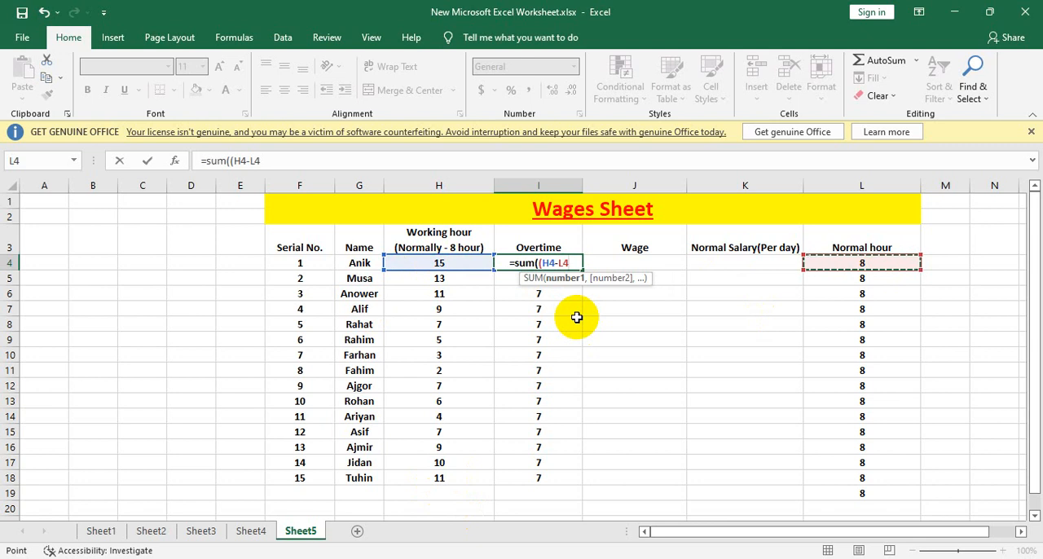
{"action": "type", "text": ")"}
{"action": "key", "text": "Return"}
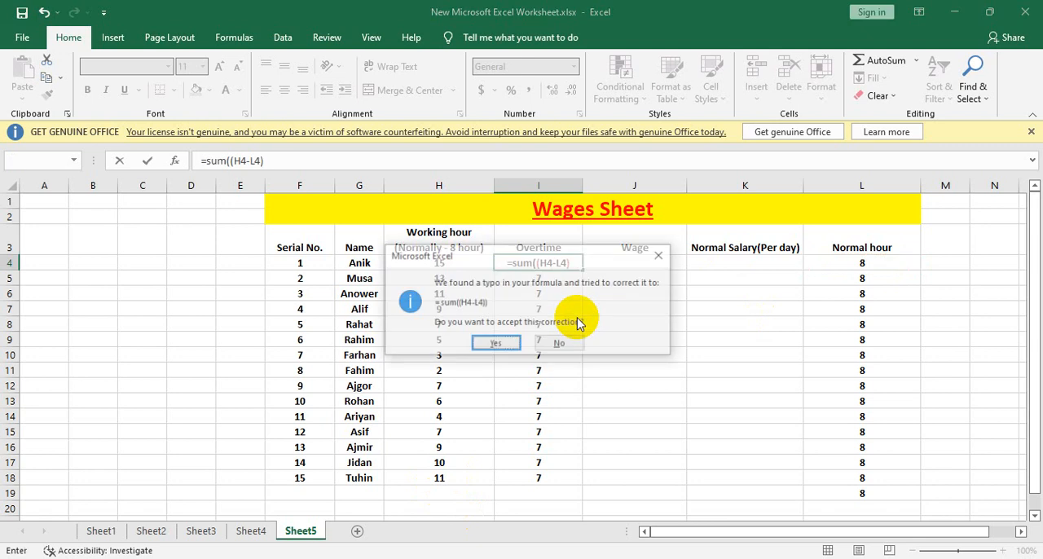
{"action": "left_click", "coordinate": [496, 343]}
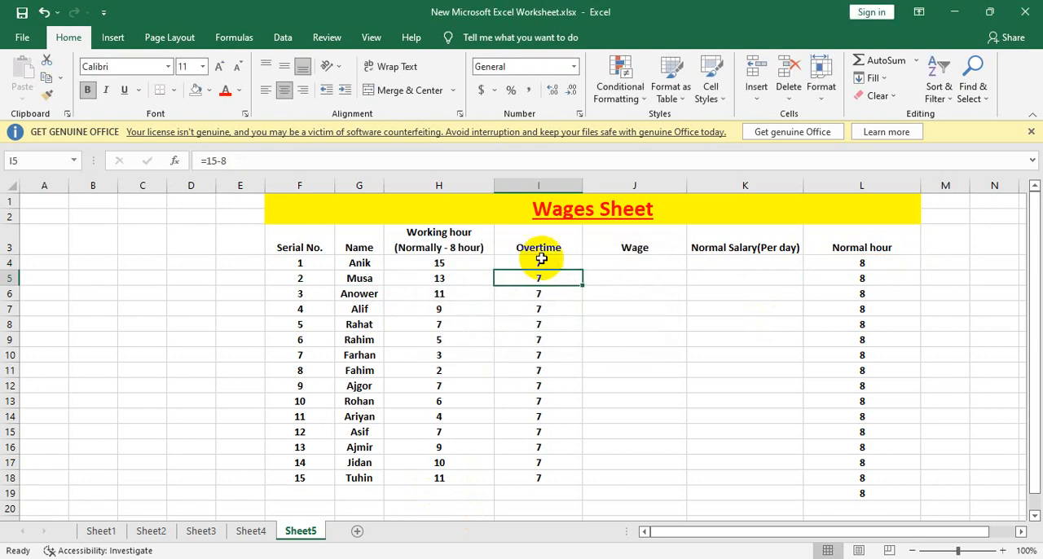
Step: Copy the overtime formula from I4 down the column through the last employee in I18, clearing the surplus copy in I19
{"action": "left_click", "coordinate": [539, 262]}
{"action": "left_click_drag", "start_coordinate": [577, 272], "coordinate": [570, 493]}
{"action": "left_click", "coordinate": [639, 264]}
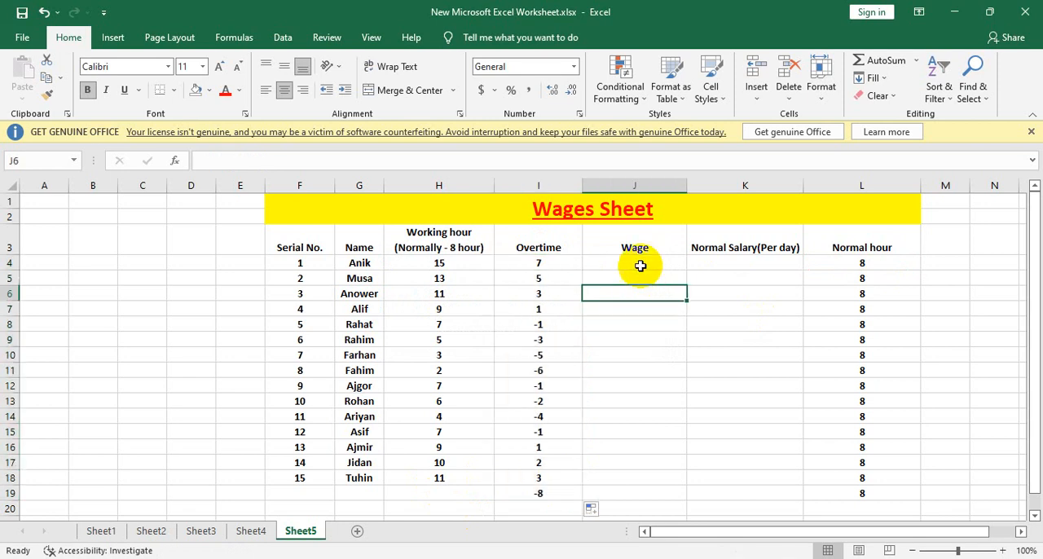
{"action": "left_click", "coordinate": [547, 492]}
{"action": "key", "text": "Delete"}
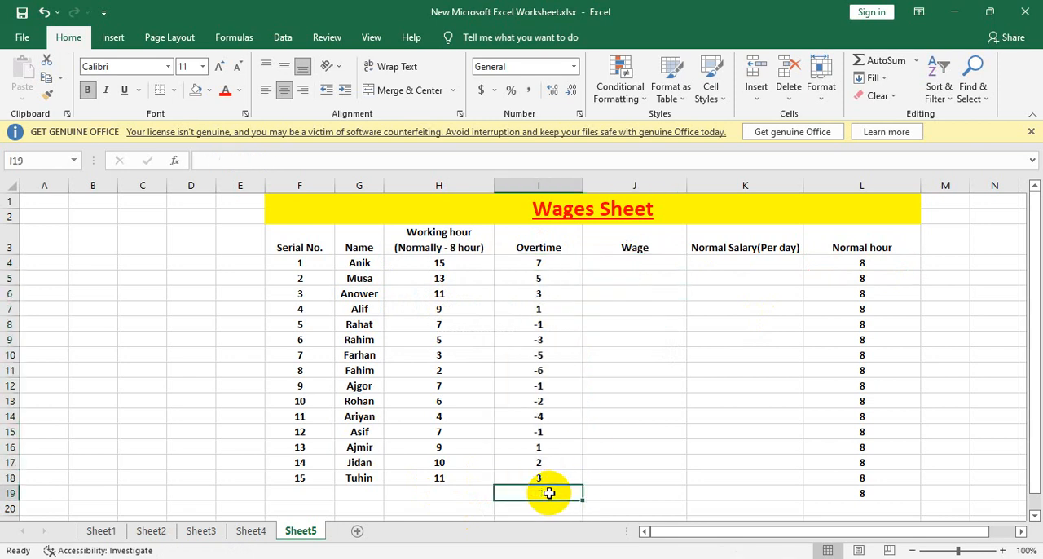
{"action": "left_click", "coordinate": [634, 263]}
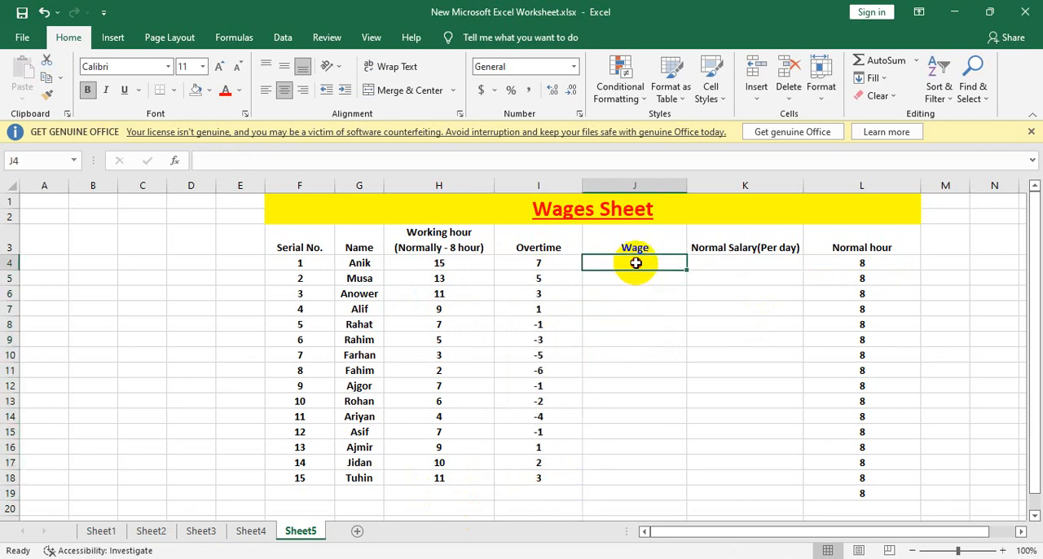
{"action": "double_click", "coordinate": [633, 265]}
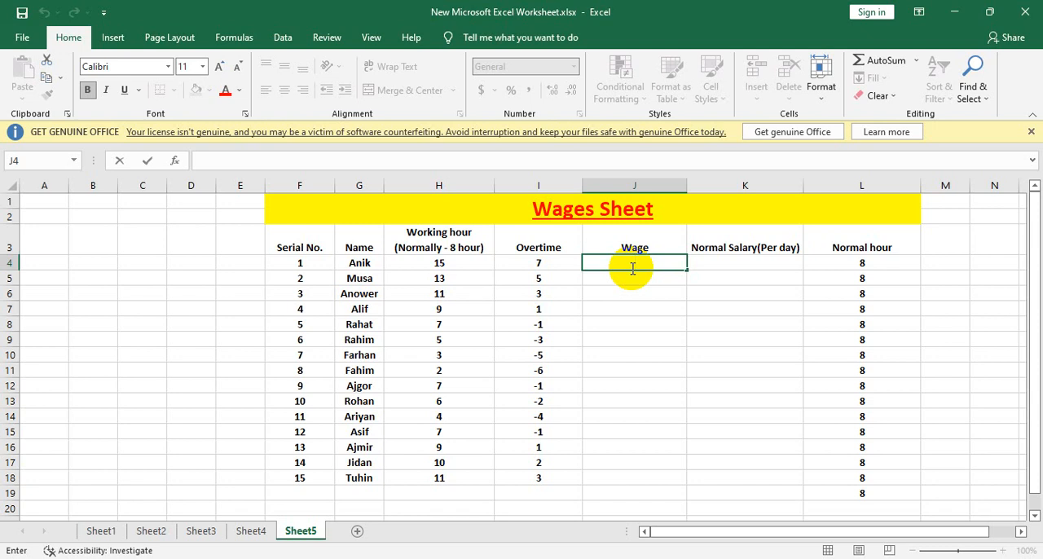
{"action": "left_click", "coordinate": [943, 280]}
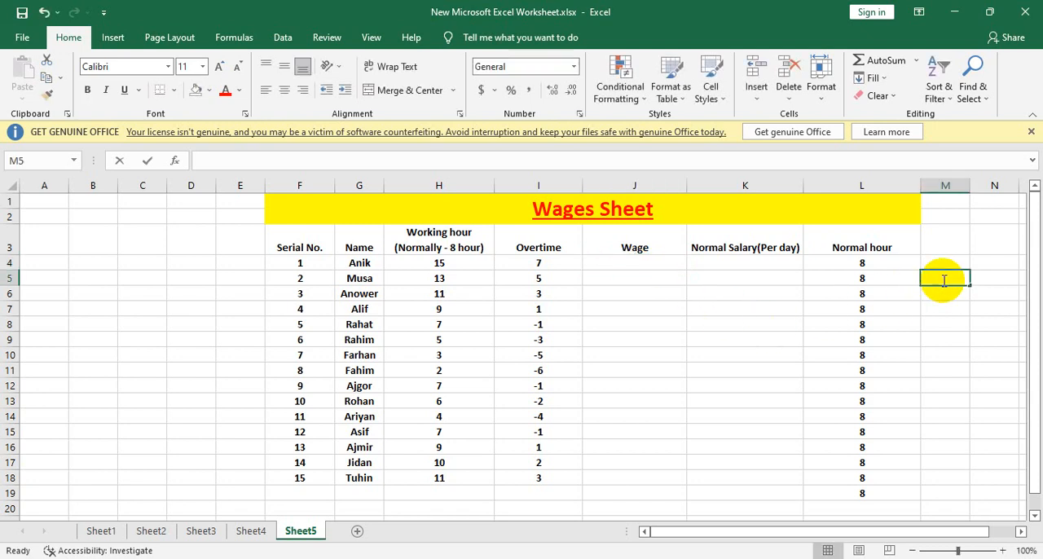
{"action": "double_click", "coordinate": [944, 279]}
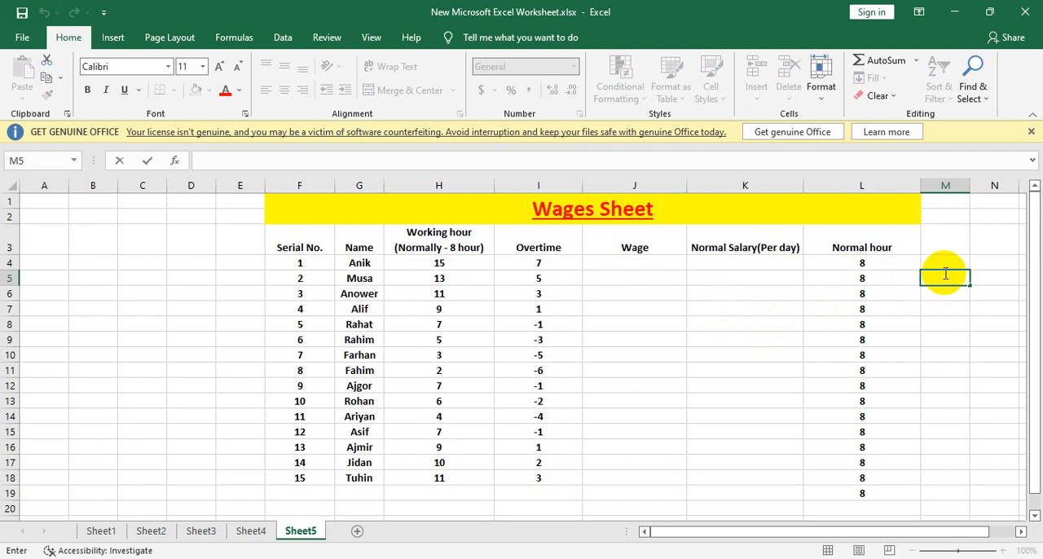
{"action": "type", "text": "U"}
{"action": "key", "text": "BackSpace"}
Step: Extend the merged and centered Wages Sheet title across column M
{"action": "left_click_drag", "start_coordinate": [910, 198], "coordinate": [938, 207]}
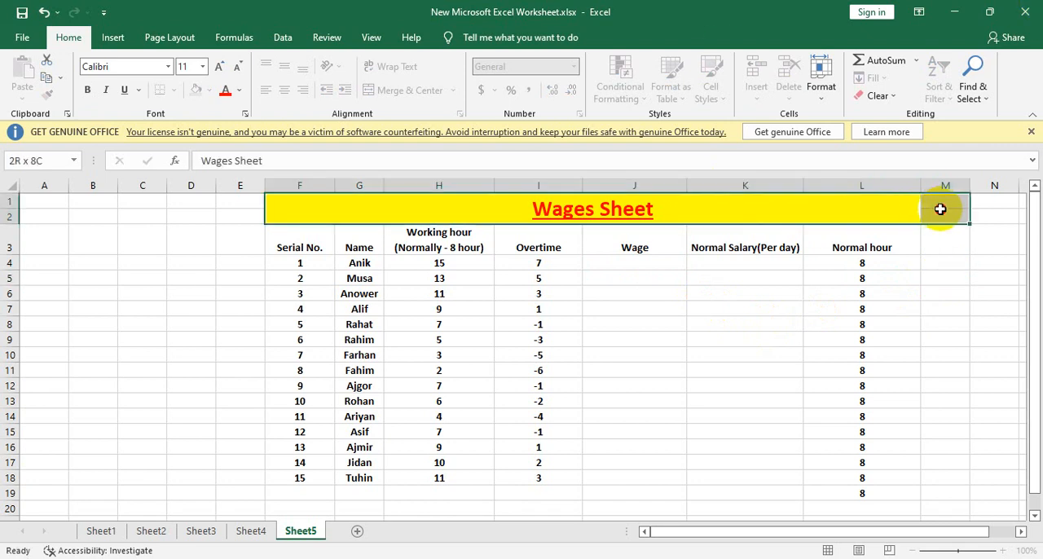
{"action": "left_click", "coordinate": [412, 90]}
{"action": "left_click", "coordinate": [412, 89]}
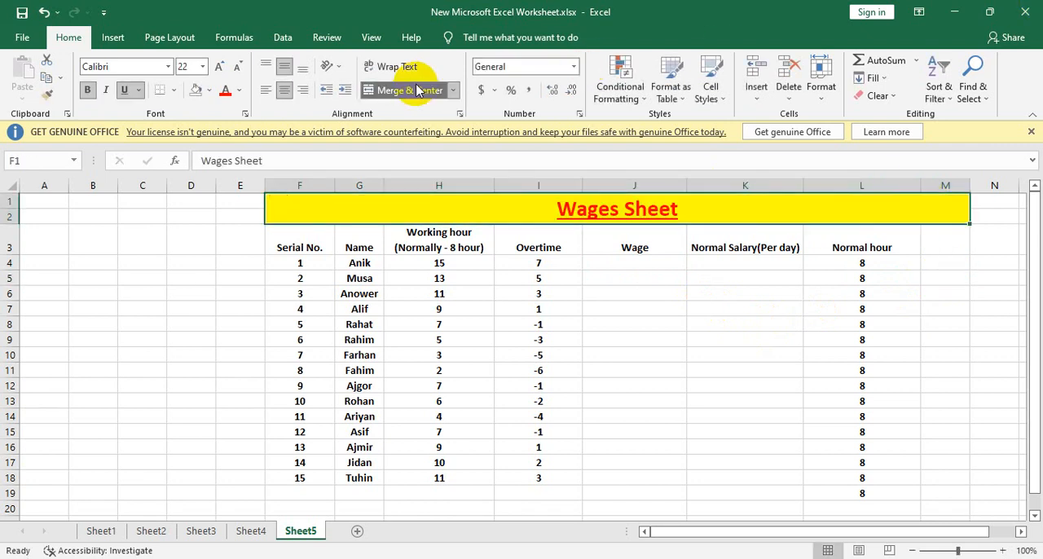
Step: Enter the column header "Normal Salary (Per Hour)" in M3
{"action": "double_click", "coordinate": [949, 243]}
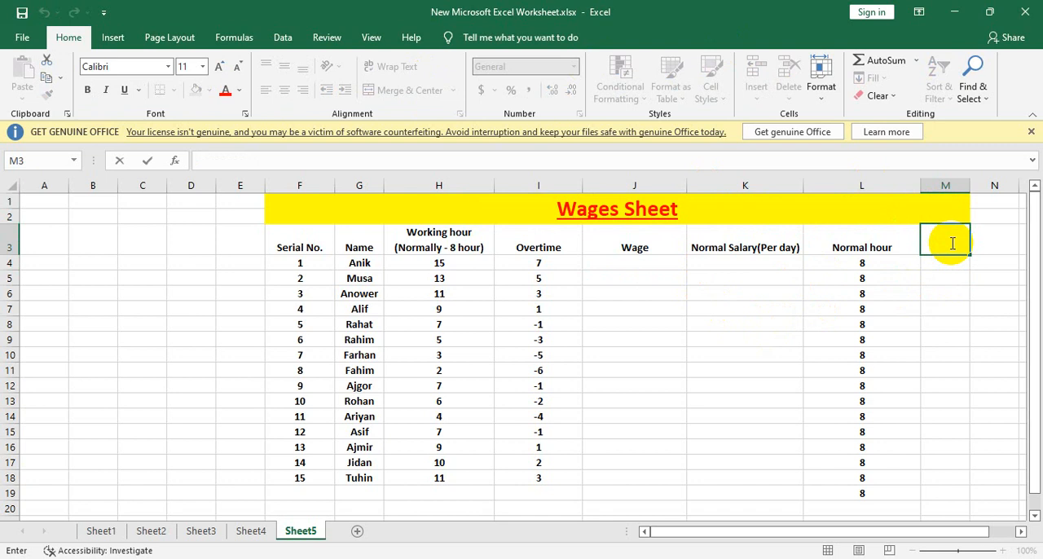
{"action": "type", "text": "n"}
{"action": "key", "text": "BackSpace"}
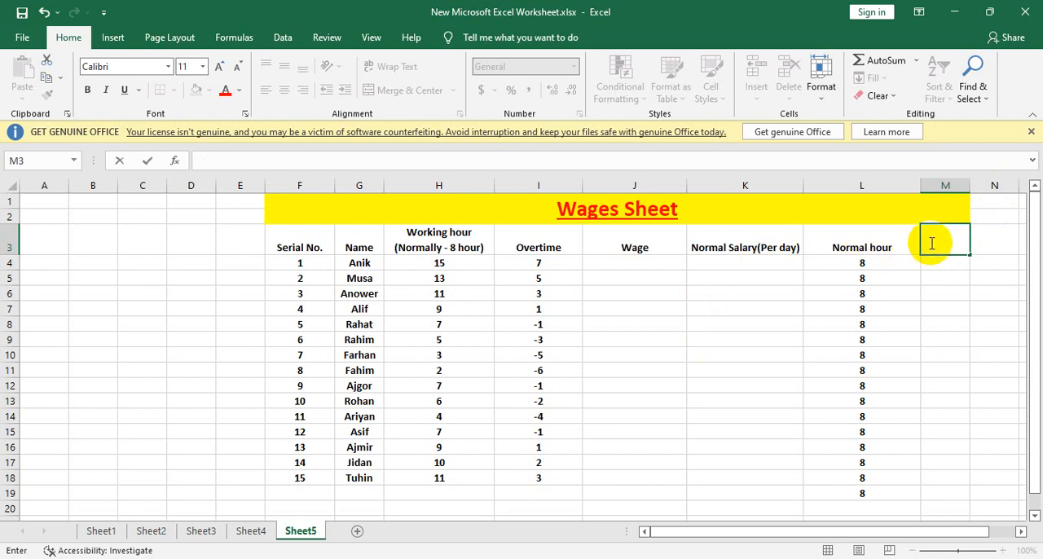
{"action": "type", "text": "N"}
{"action": "key", "text": "BackSpace"}
{"action": "type", "text": "Normal"}
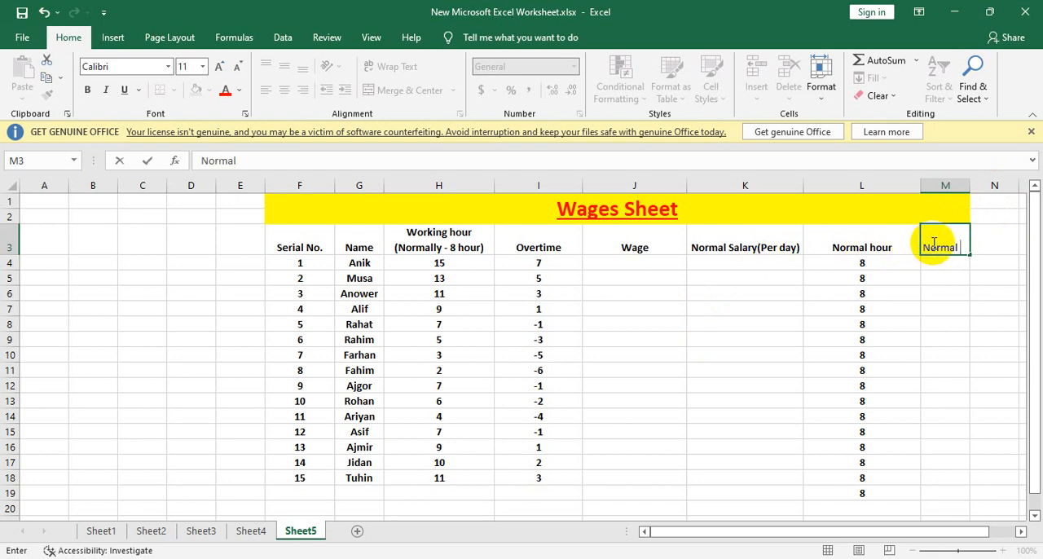
{"action": "type", "text": " Salary pr"}
{"action": "key", "text": "BackSpace"}
{"action": "key", "text": "BackSpace"}
{"action": "type", "text": "(Per"}
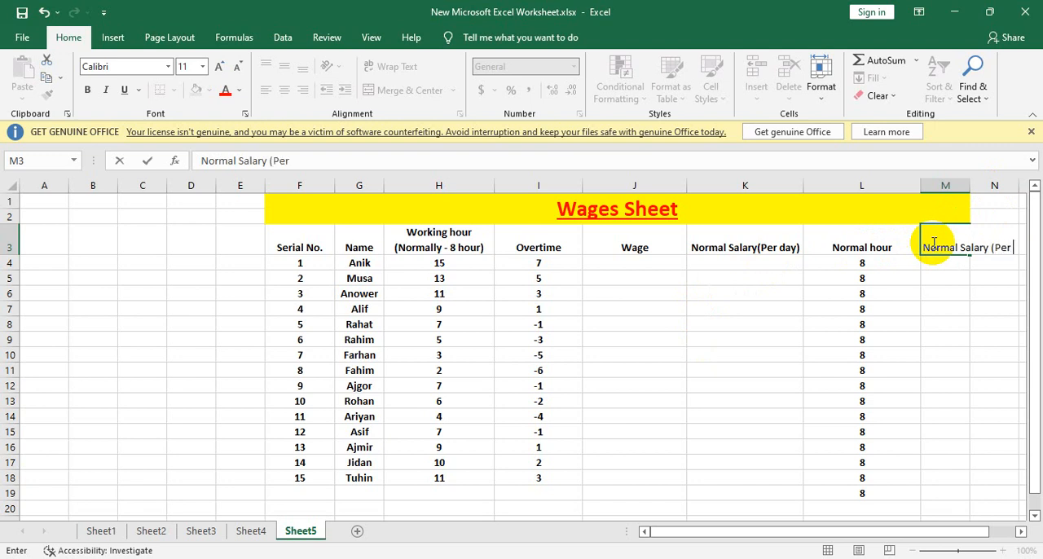
{"action": "type", "text": " Hour"}
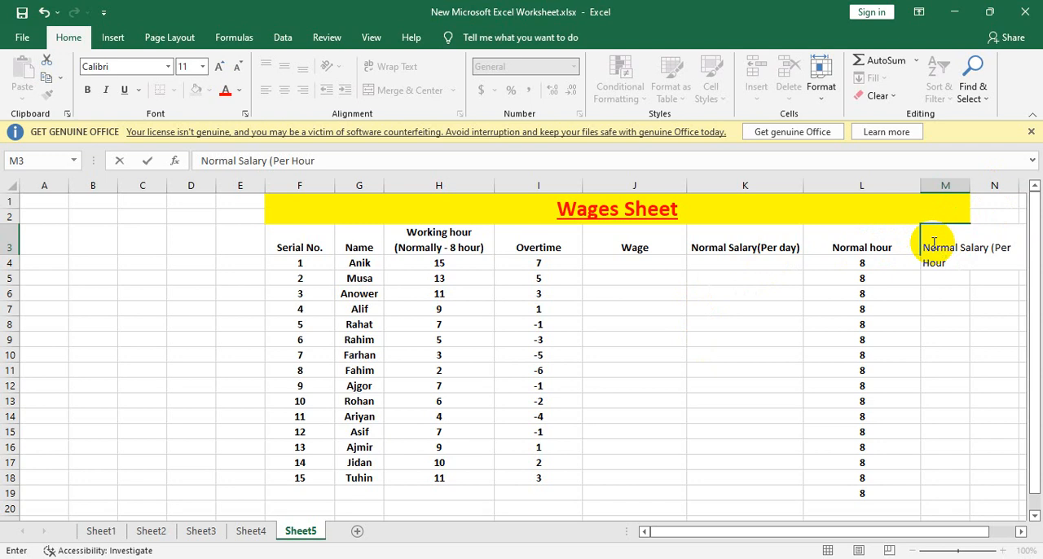
{"action": "type", "text": ")"}
{"action": "key", "text": "Return"}
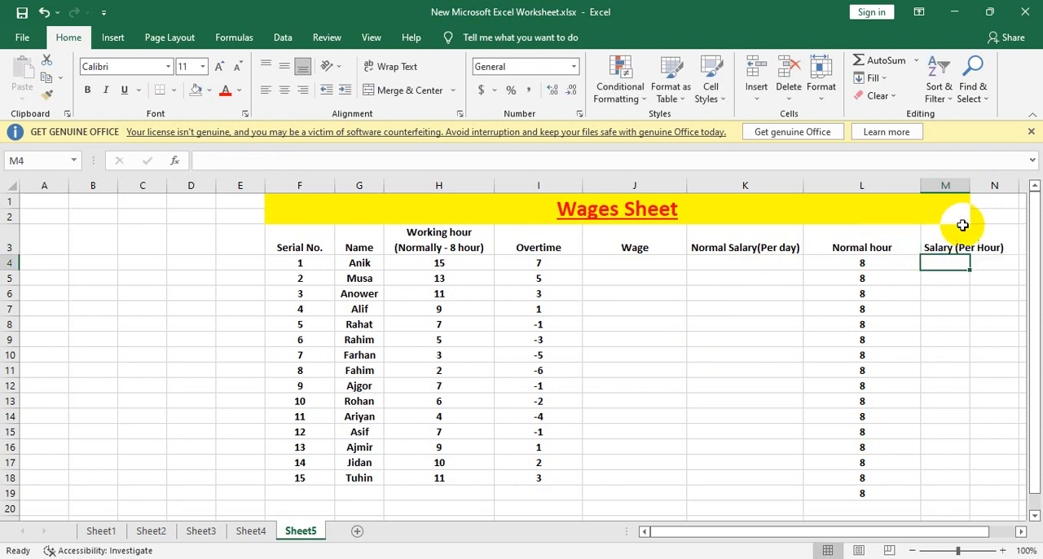
Step: Break the M3 header into two lines before "(Per Hour)" and widen column M to fit it
{"action": "left_click", "coordinate": [955, 251]}
{"action": "double_click", "coordinate": [955, 251]}
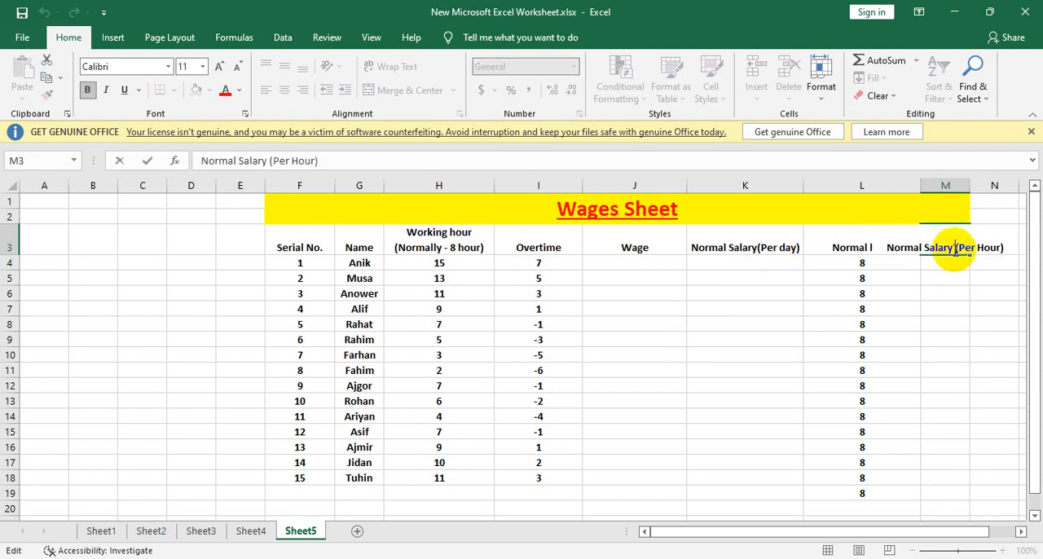
{"action": "key", "text": "alt+Return"}
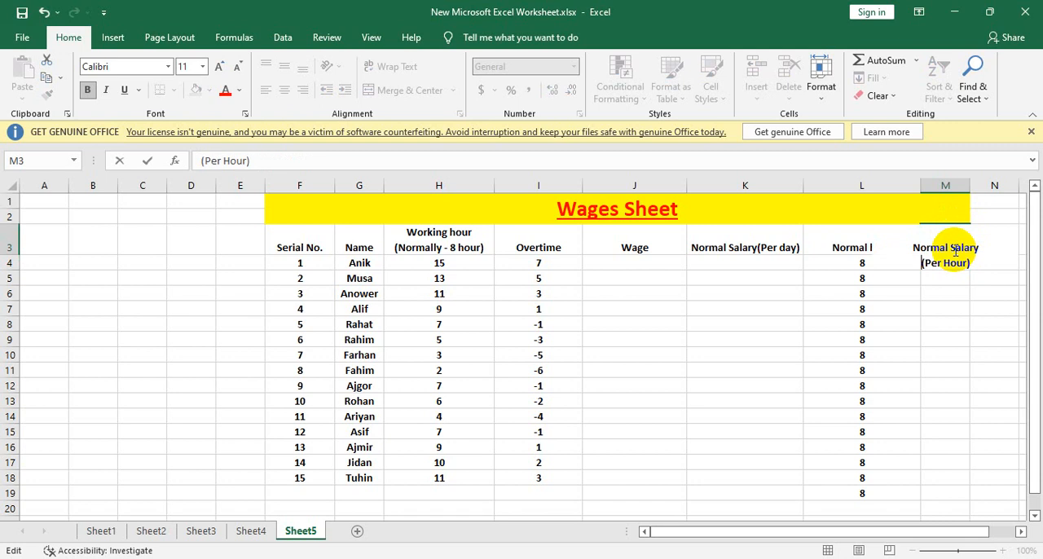
{"action": "left_click_drag", "start_coordinate": [952, 290], "coordinate": [948, 251]}
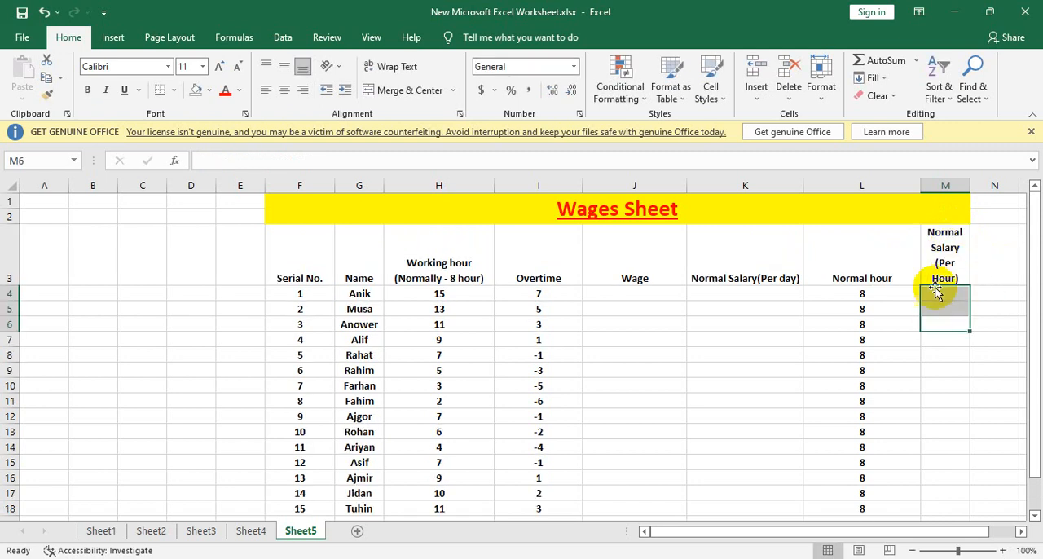
{"action": "left_click_drag", "start_coordinate": [970, 186], "coordinate": [1011, 188]}
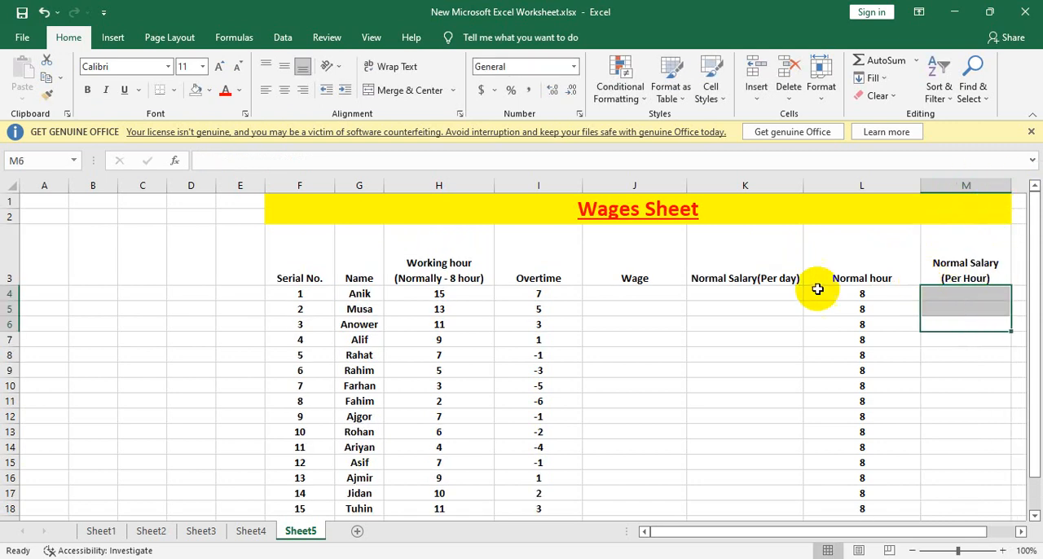
Step: Middle-align the header cells F3 to M3 vertically
{"action": "left_click_drag", "start_coordinate": [315, 247], "coordinate": [964, 273]}
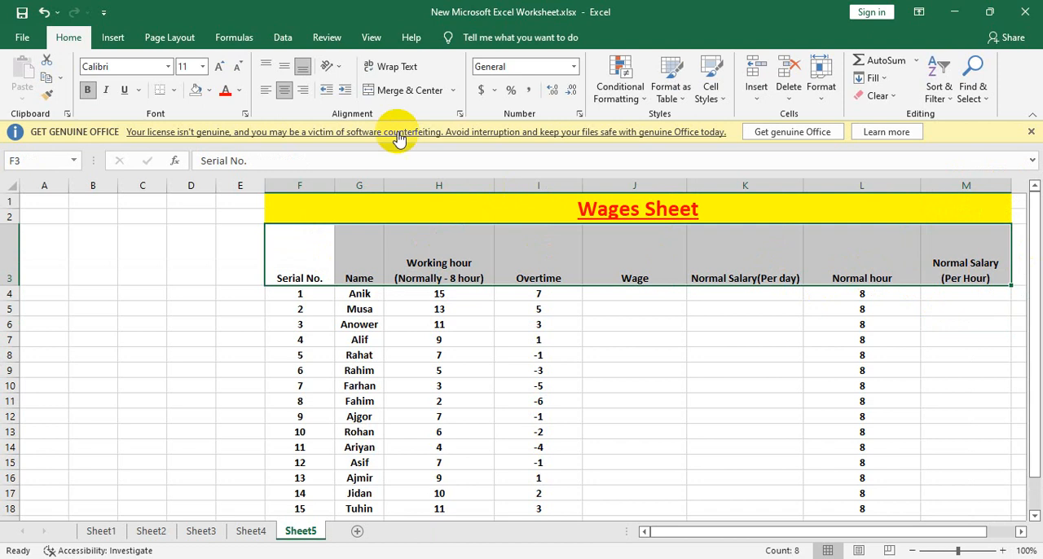
{"action": "left_click", "coordinate": [284, 66]}
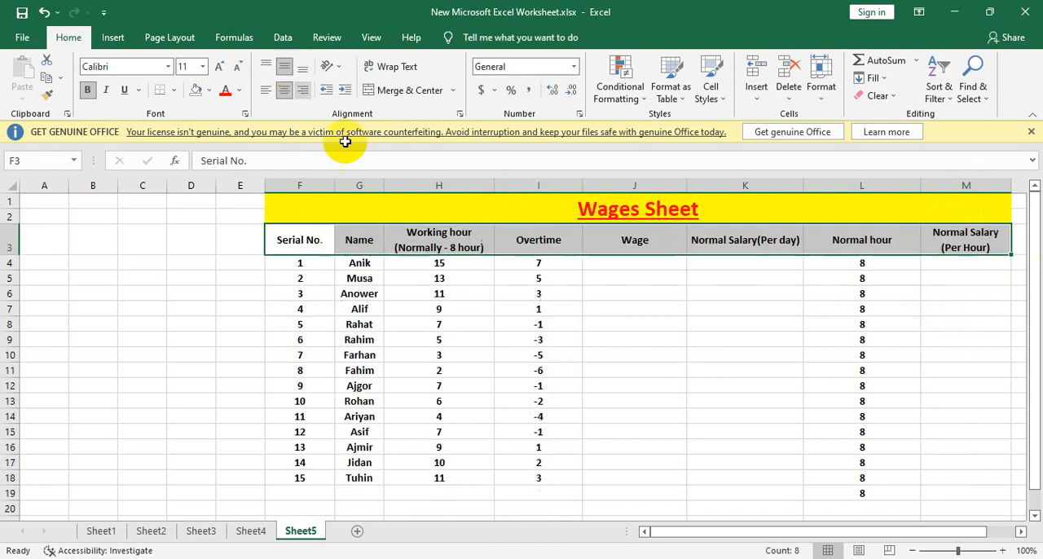
{"action": "left_click", "coordinate": [962, 264]}
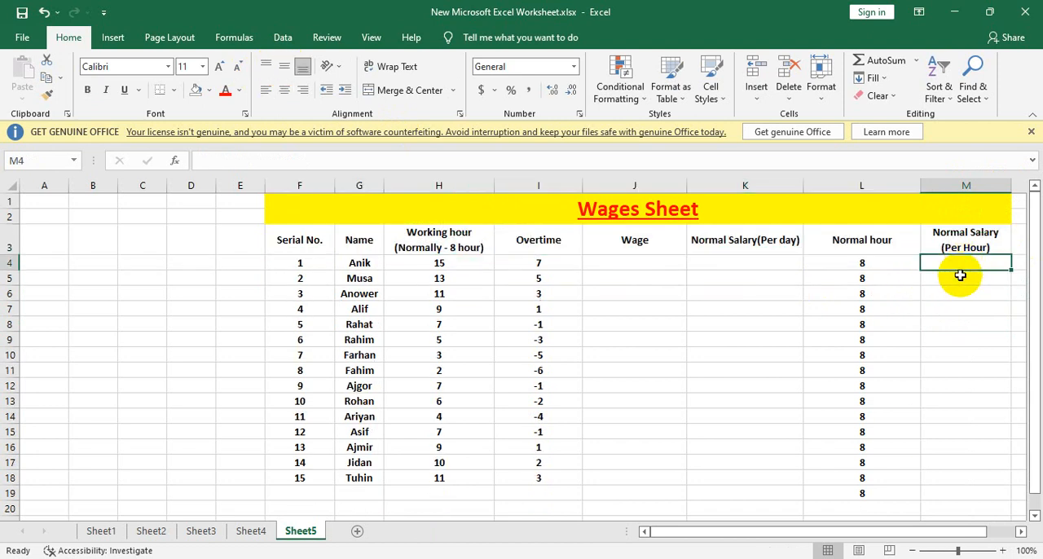
Step: Enter 500 in K4 as the first employee's normal salary per day
{"action": "left_click", "coordinate": [729, 251]}
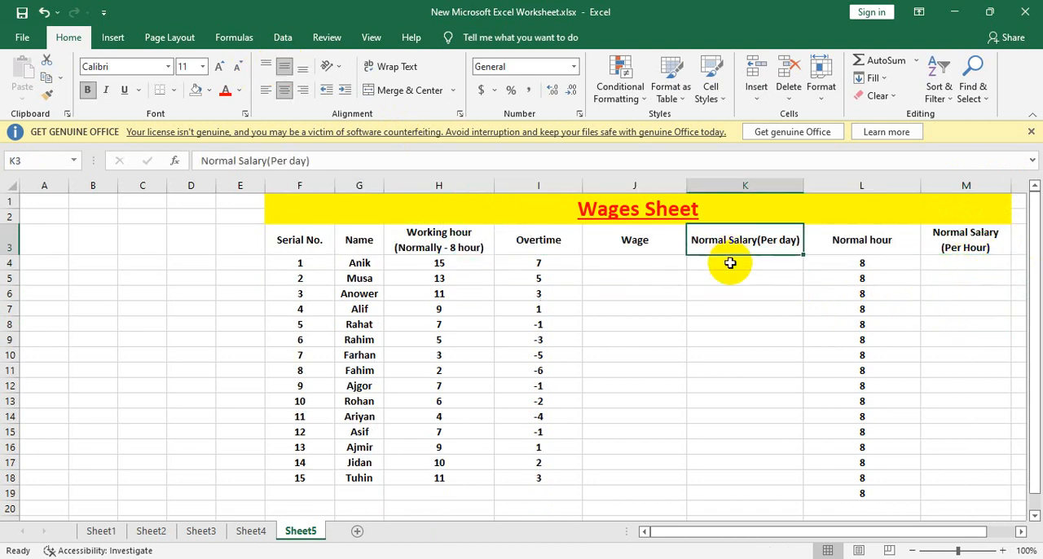
{"action": "left_click", "coordinate": [761, 262]}
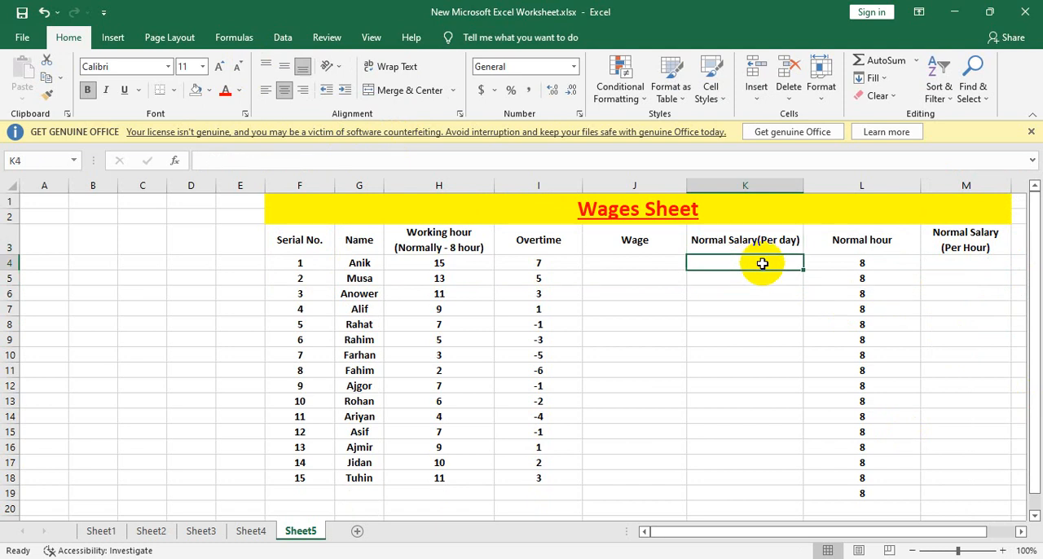
{"action": "type", "text": "500"}
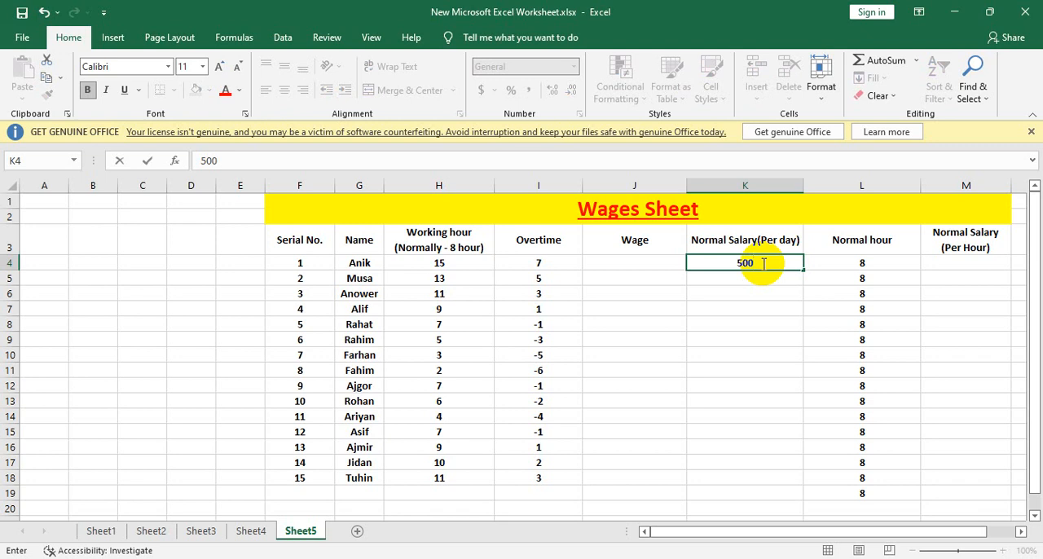
{"action": "left_click", "coordinate": [756, 293]}
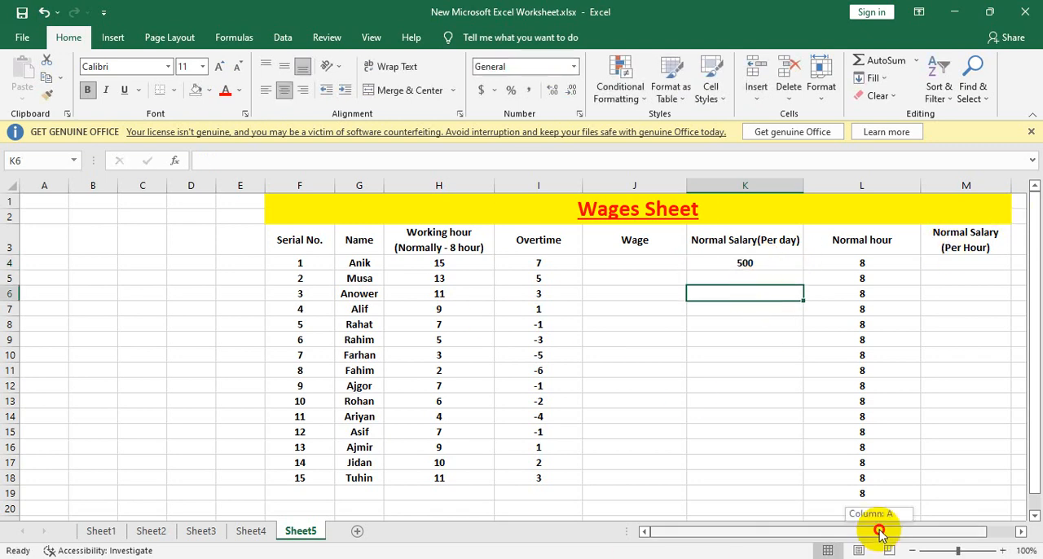
Step: Extend the merged and centered Wages Sheet title across column N
{"action": "scroll", "coordinate": [880, 531], "scroll_direction": "right", "scroll_amount": 1}
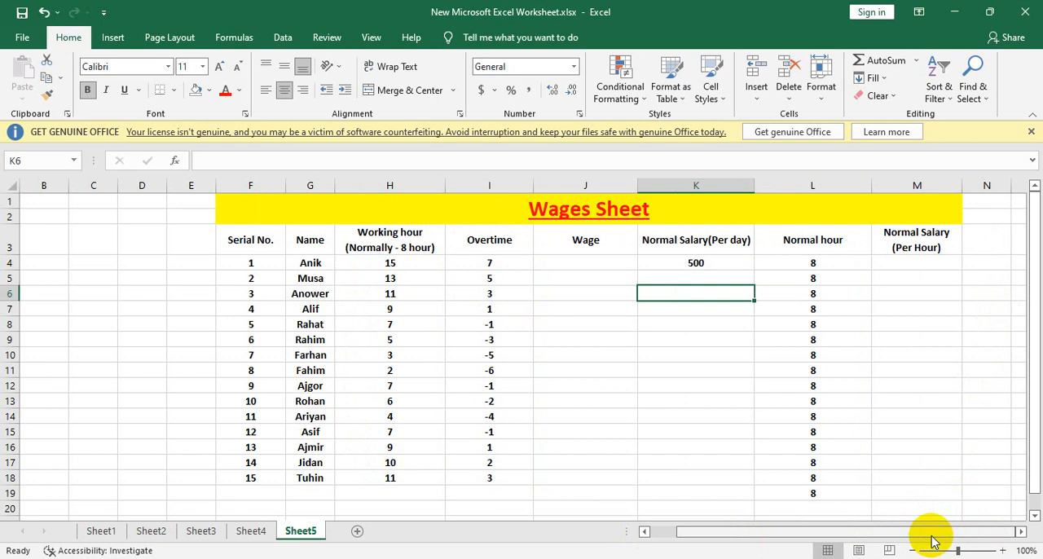
{"action": "left_click", "coordinate": [959, 203]}
{"action": "left_click_drag", "start_coordinate": [959, 202], "coordinate": [986, 206]}
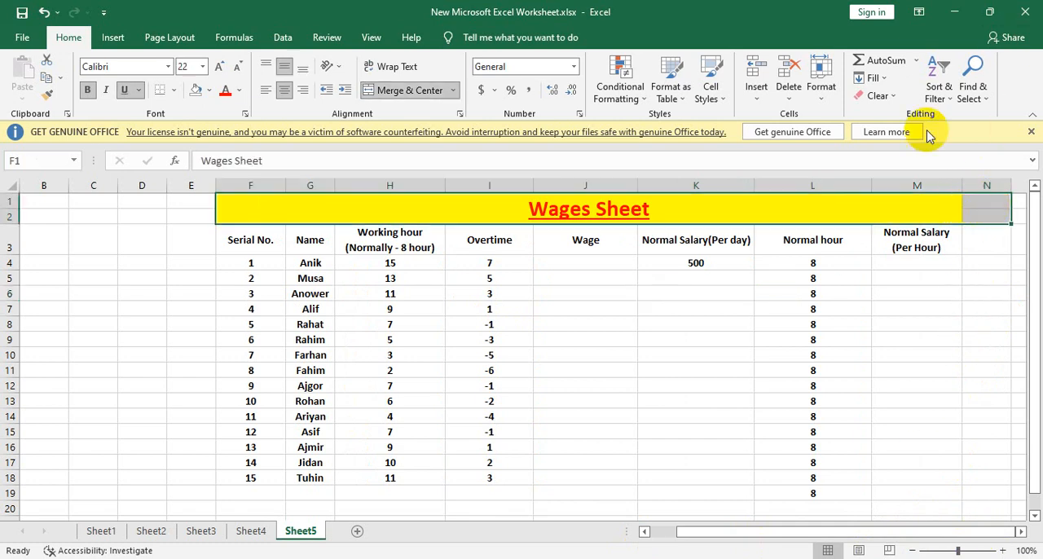
{"action": "left_click", "coordinate": [380, 91]}
{"action": "left_click", "coordinate": [379, 92]}
Step: Enter the two-line header "Basic Salary (Per month)" in N3, with the line break before the parenthesis
{"action": "left_click", "coordinate": [984, 238]}
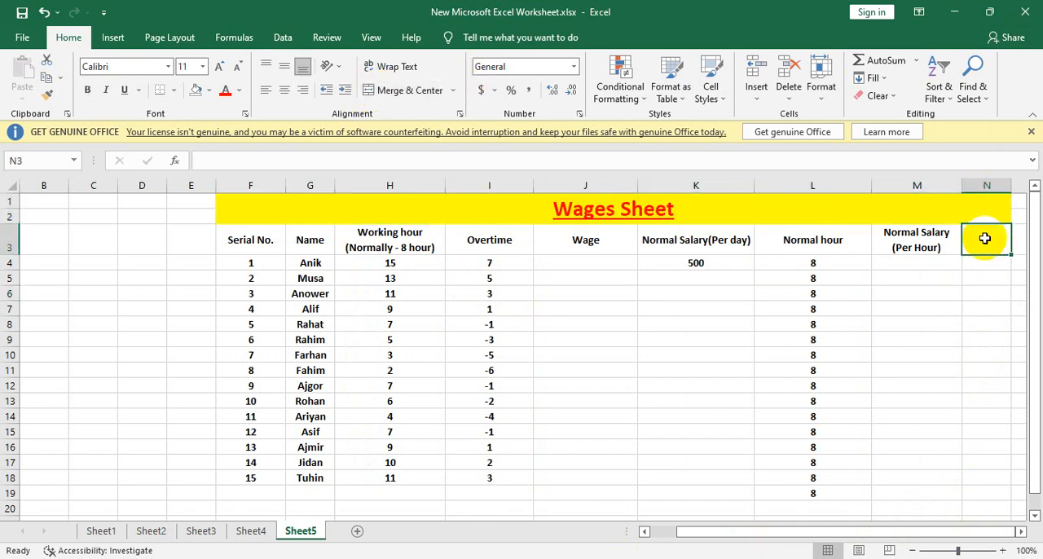
{"action": "double_click", "coordinate": [985, 239]}
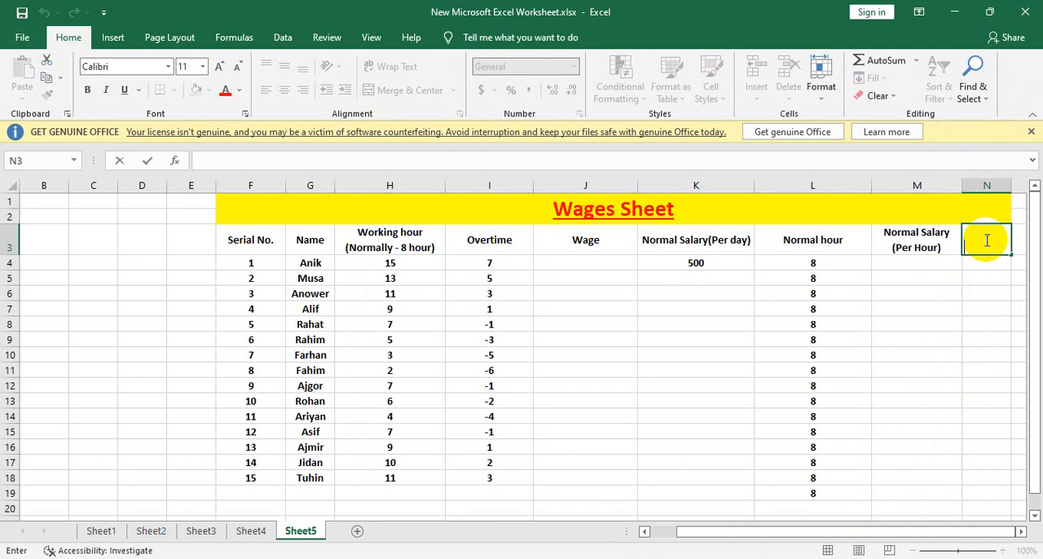
{"action": "type", "text": "Basic Salary"}
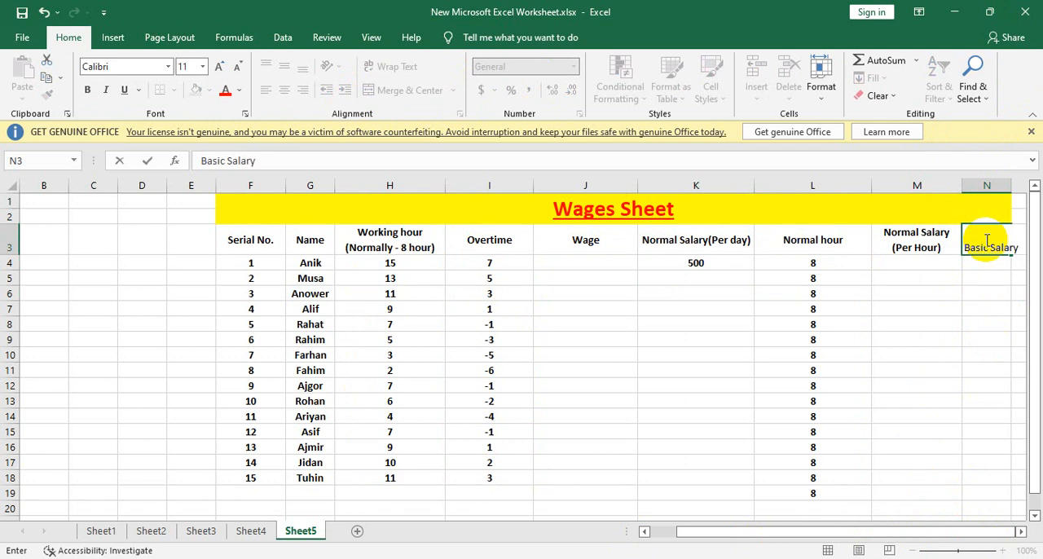
{"action": "key", "text": "alt+Return"}
{"action": "type", "text": "(Per"}
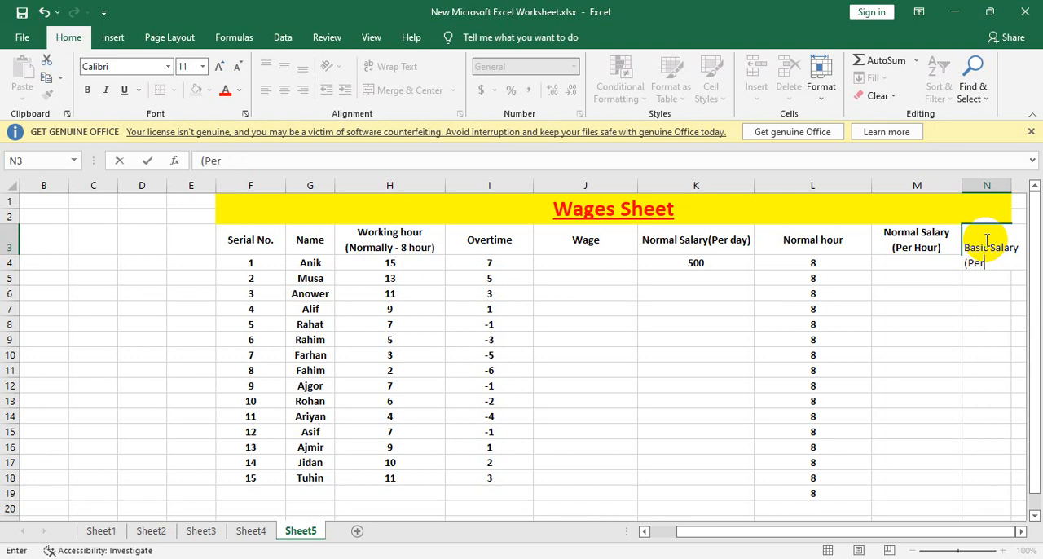
{"action": "type", "text": " month)"}
{"action": "key", "text": "Return"}
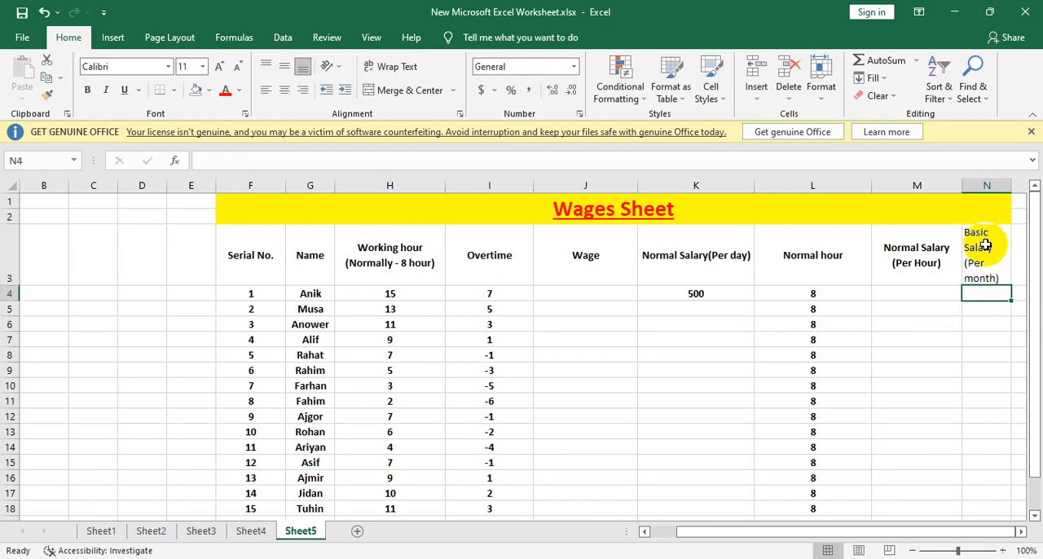
Step: Widen column N to fit the Basic Salary header and middle-align N3 vertically
{"action": "left_click_drag", "start_coordinate": [1011, 186], "coordinate": [1026, 185]}
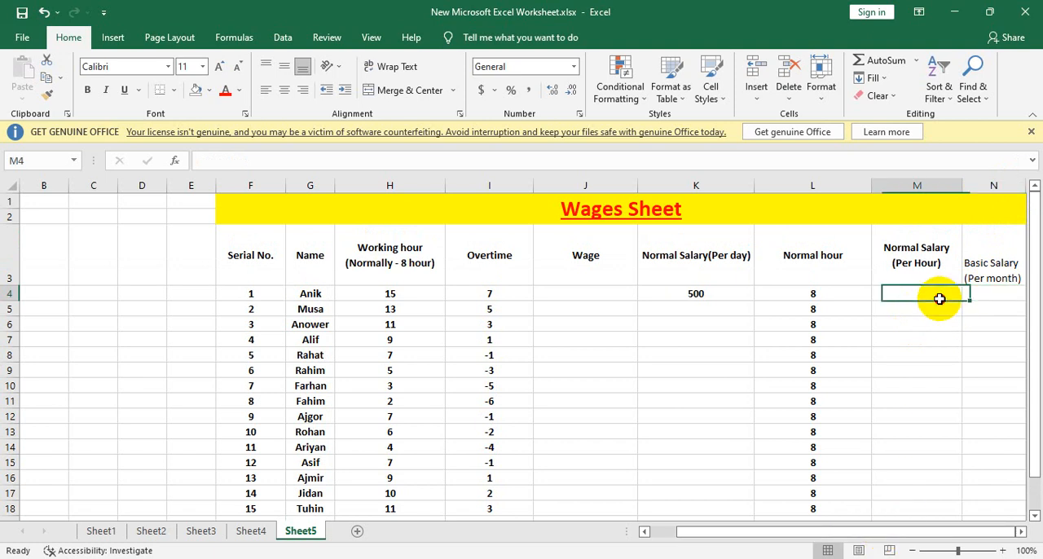
{"action": "left_click", "coordinate": [1001, 271]}
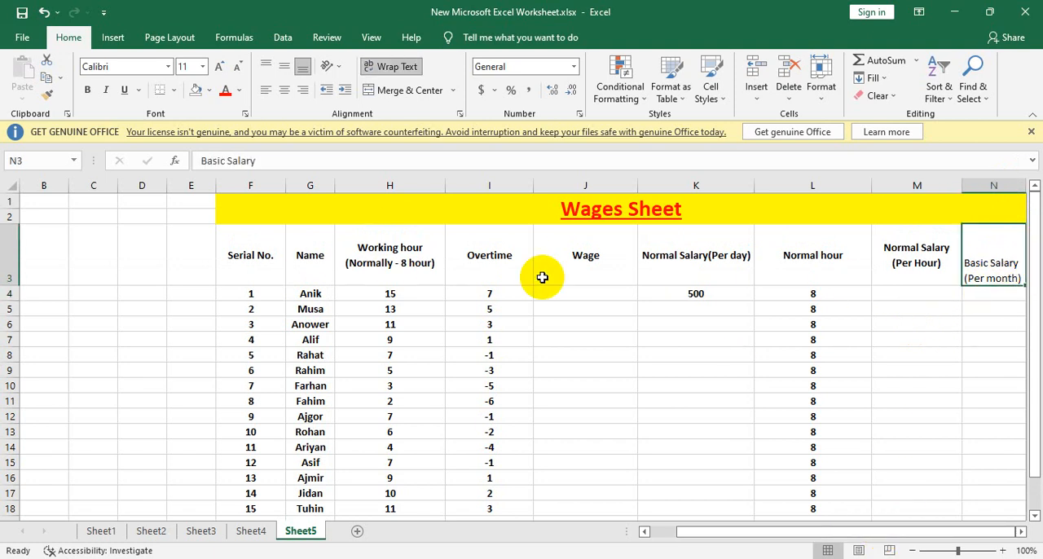
{"action": "left_click", "coordinate": [286, 65]}
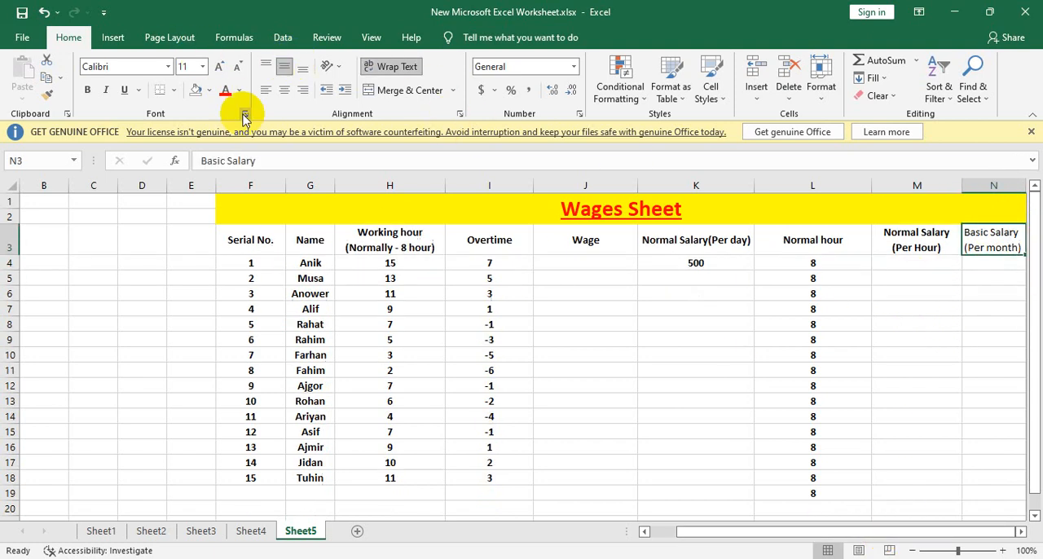
Step: Make the Basic Salary (Per month) header in N3 bold
{"action": "left_click", "coordinate": [86, 90]}
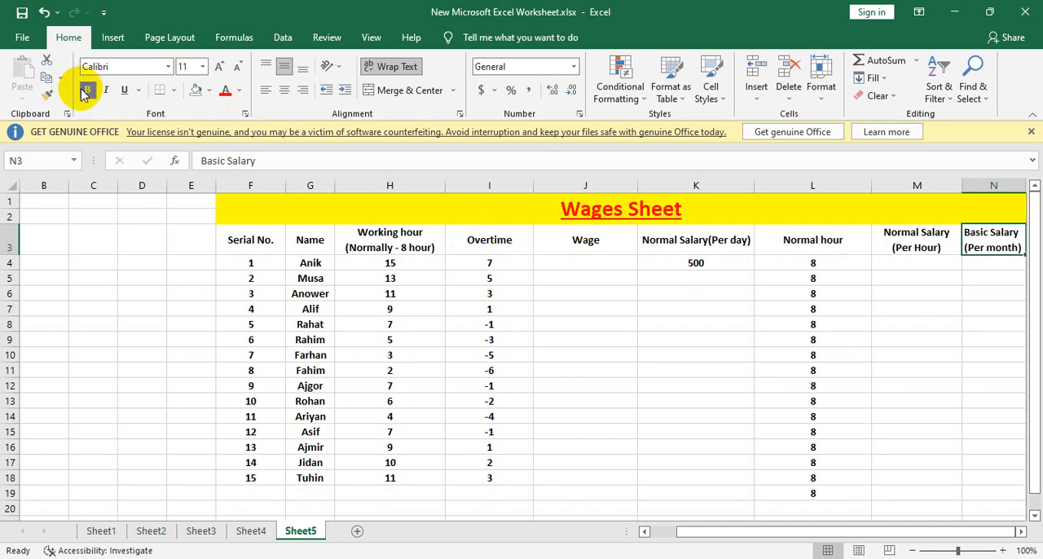
{"action": "left_click", "coordinate": [848, 324]}
{"action": "left_click", "coordinate": [562, 259]}
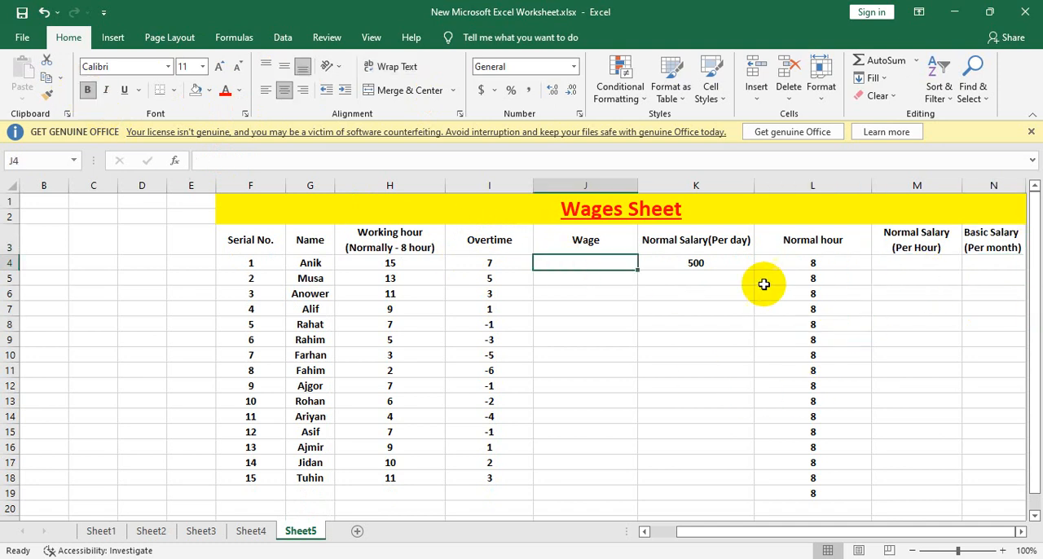
Step: Enter the formula =SUM(K4*30) in N4 to calculate the first employee's monthly basic salary
{"action": "left_click_drag", "start_coordinate": [921, 262], "coordinate": [978, 267]}
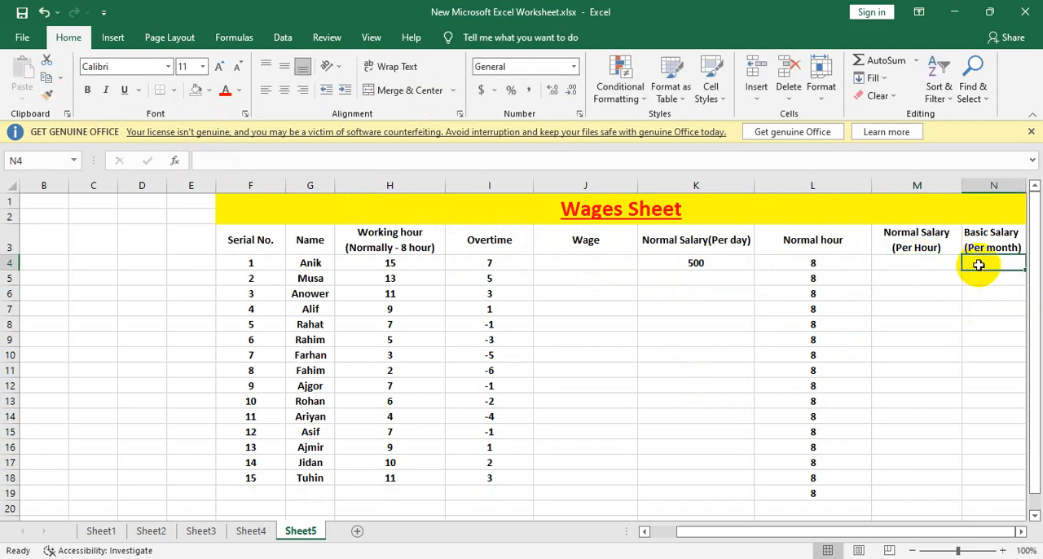
{"action": "left_click", "coordinate": [695, 261]}
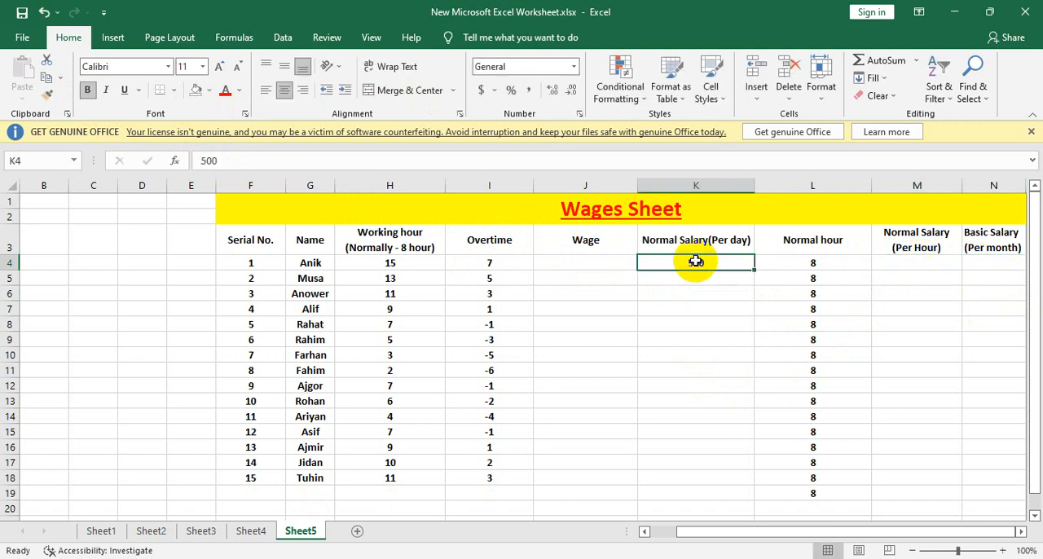
{"action": "left_click", "coordinate": [1008, 263]}
{"action": "type", "text": "=s"}
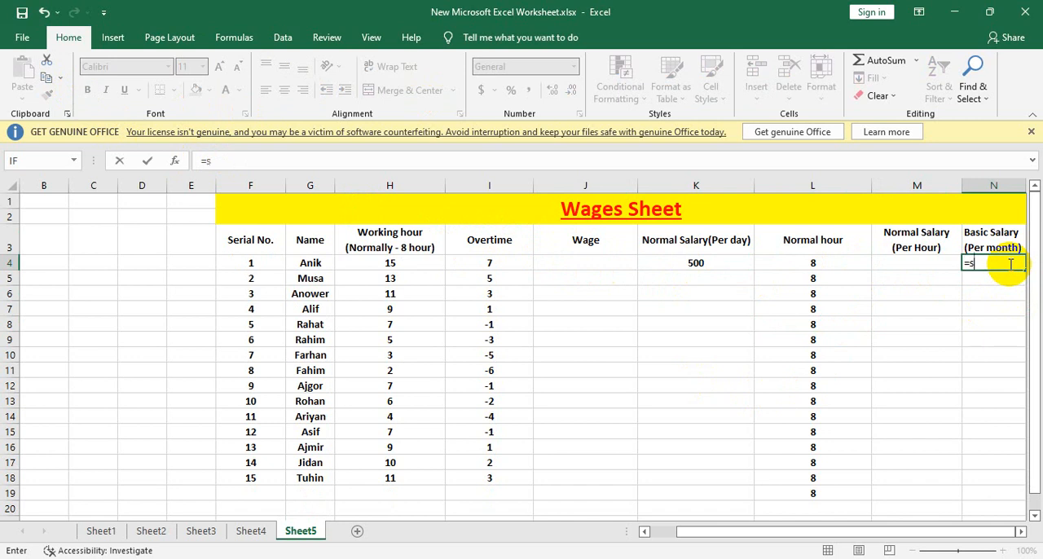
{"action": "type", "text": "um("}
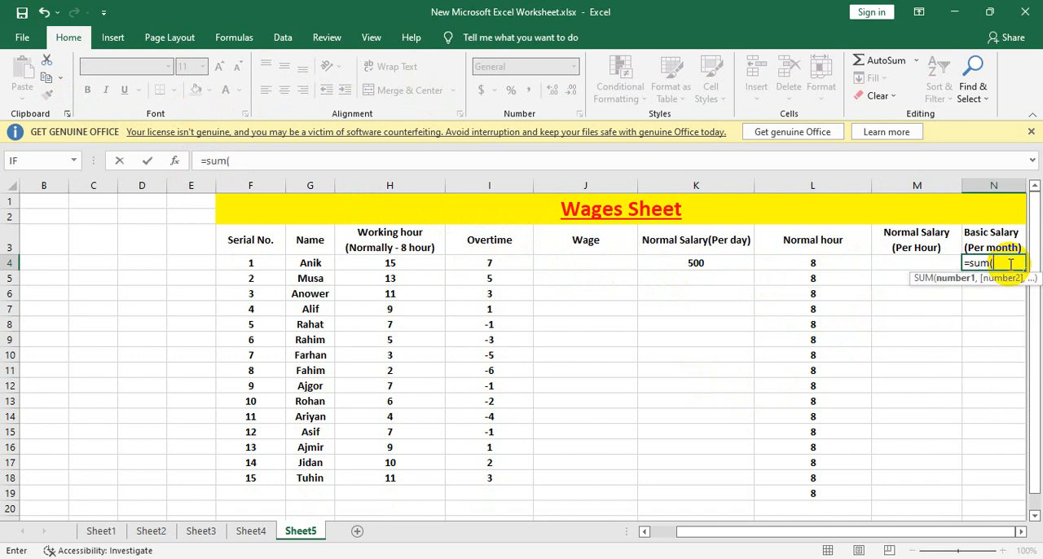
{"action": "left_click", "coordinate": [692, 262]}
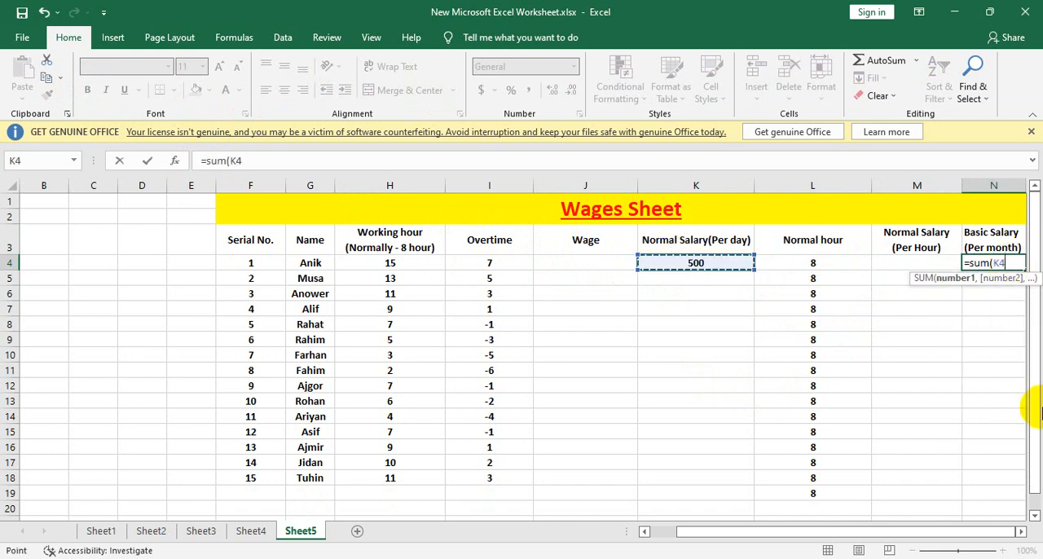
{"action": "type", "text": "*"}
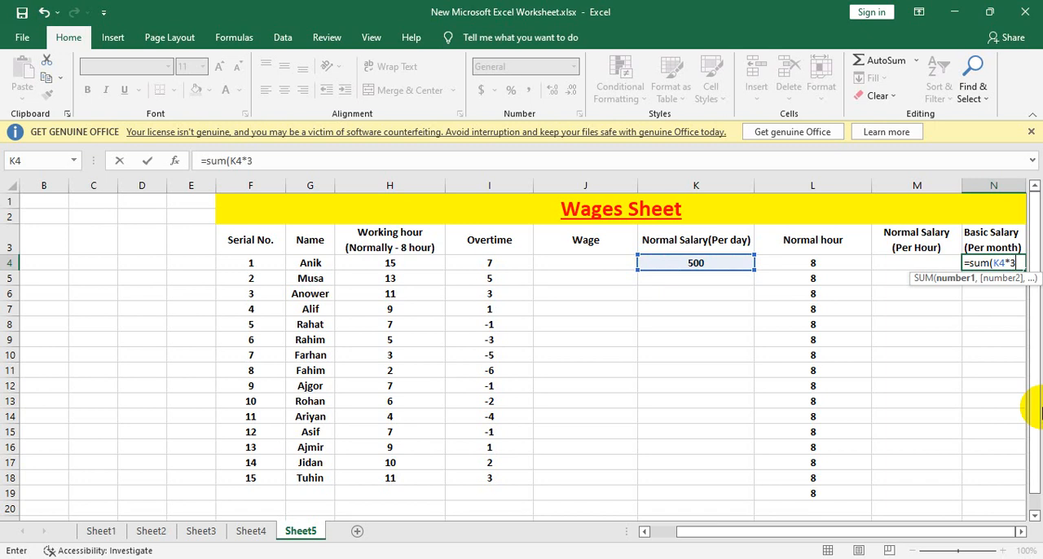
{"action": "key", "text": "Return"}
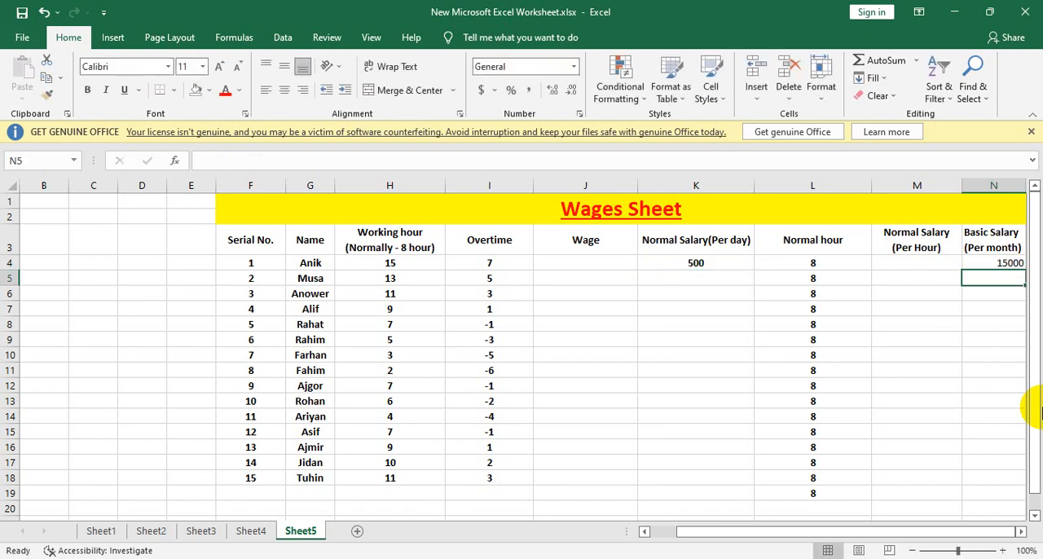
Step: Copy the N4 monthly salary formula down through N18 and clear the extra 8 in L19
{"action": "left_click", "coordinate": [1006, 262]}
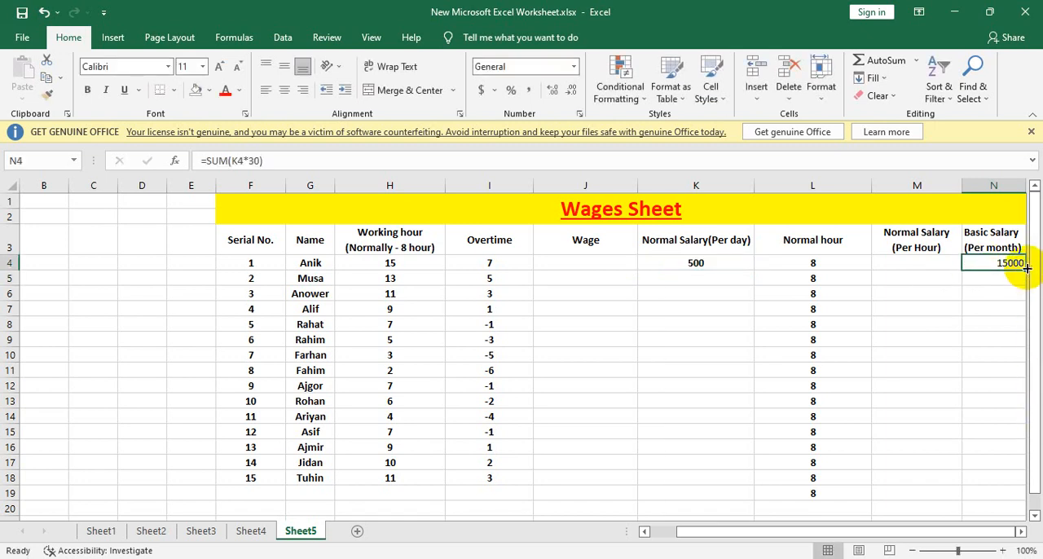
{"action": "left_click_drag", "start_coordinate": [1025, 269], "coordinate": [996, 481]}
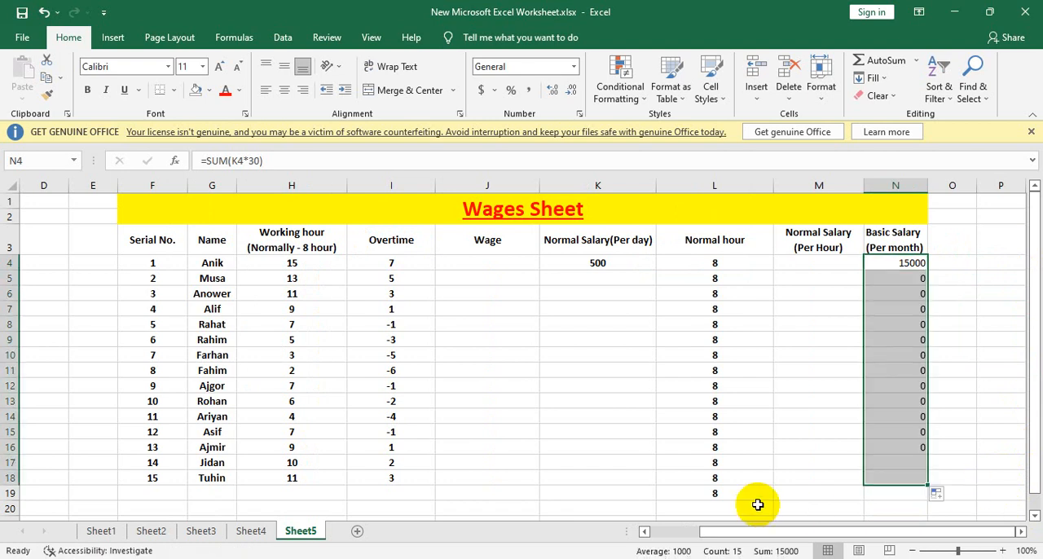
{"action": "left_click", "coordinate": [738, 492]}
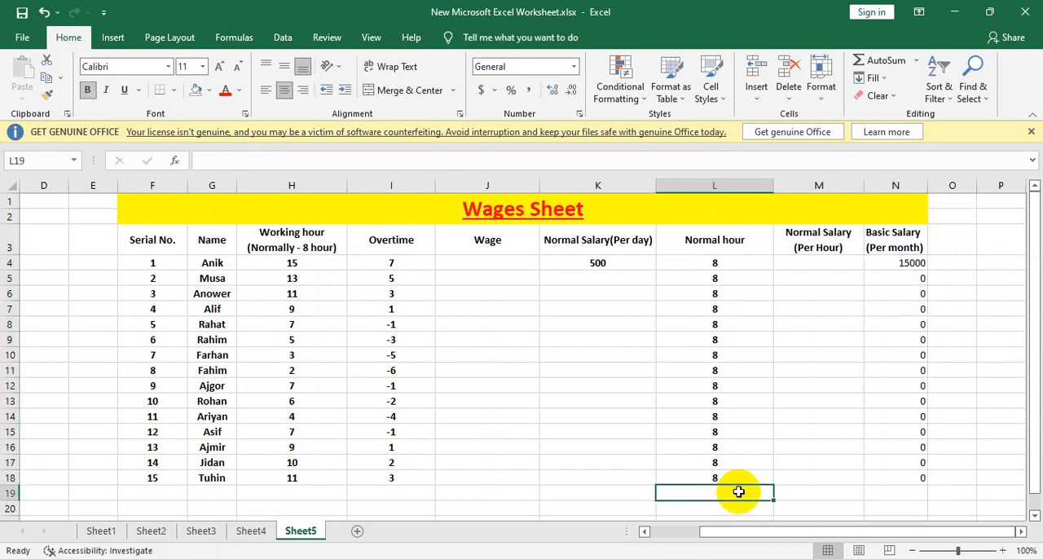
Step: Refill the Basic Salary column from N4 down through N20
{"action": "left_click", "coordinate": [913, 260]}
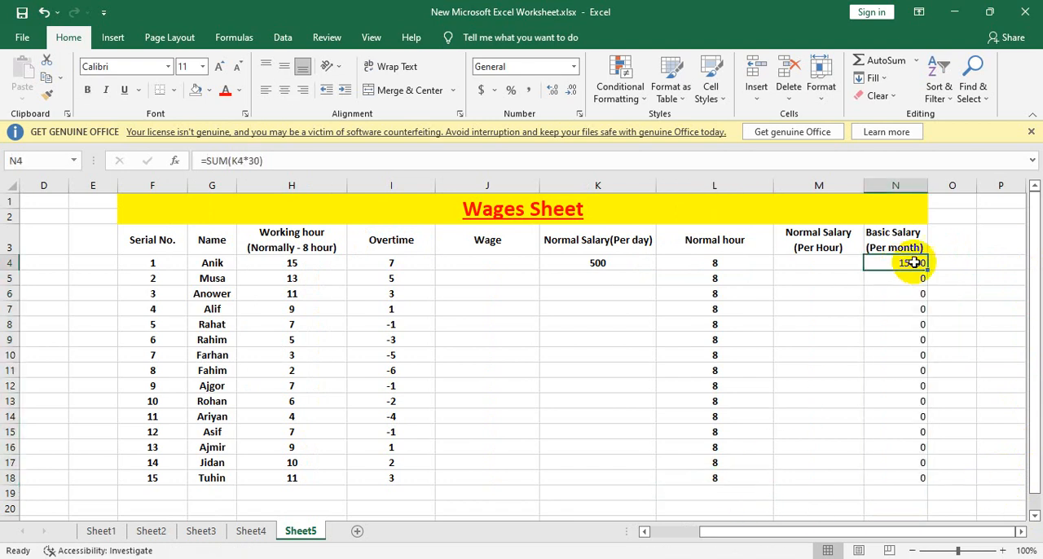
{"action": "left_click_drag", "start_coordinate": [926, 269], "coordinate": [915, 475]}
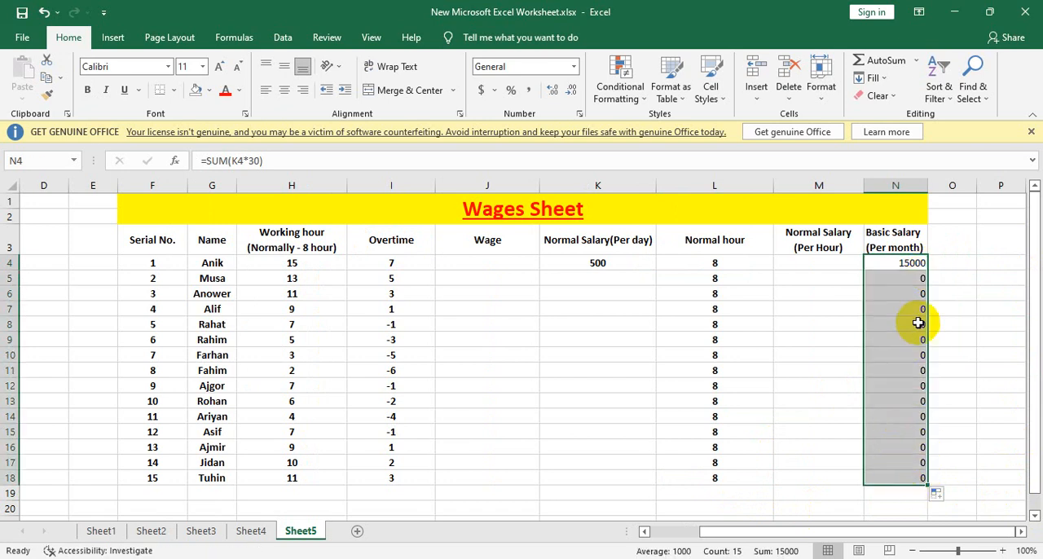
{"action": "left_click_drag", "start_coordinate": [920, 321], "coordinate": [912, 309]}
{"action": "left_click", "coordinate": [899, 268]}
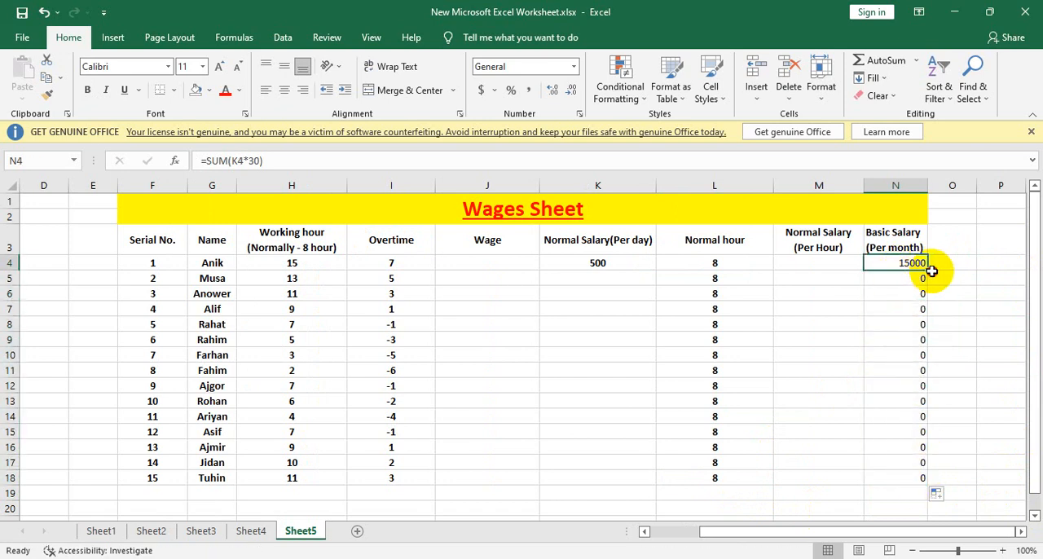
{"action": "left_click", "coordinate": [930, 275]}
{"action": "left_click", "coordinate": [924, 269]}
{"action": "left_click_drag", "start_coordinate": [928, 268], "coordinate": [926, 508]}
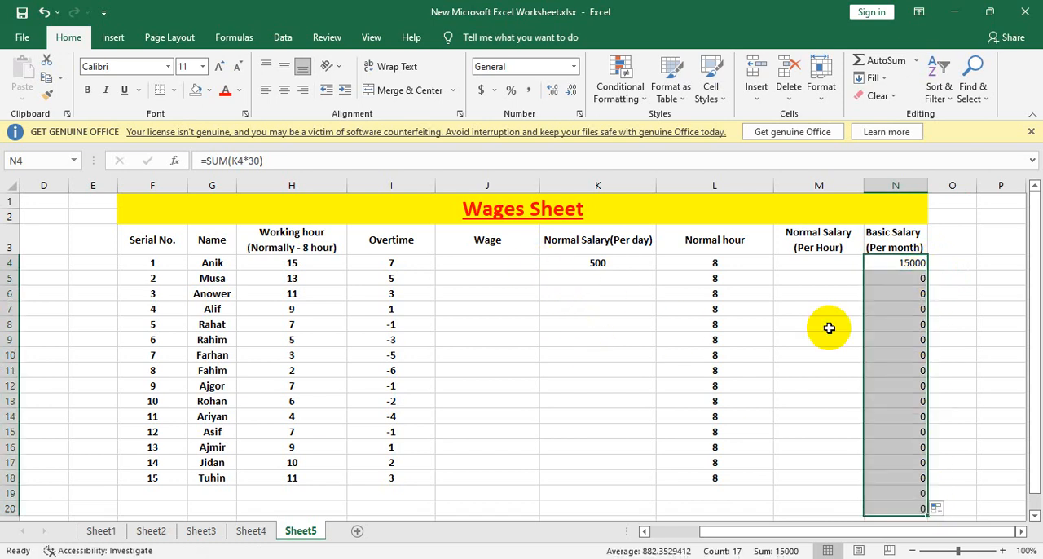
{"action": "key", "text": "Left"}
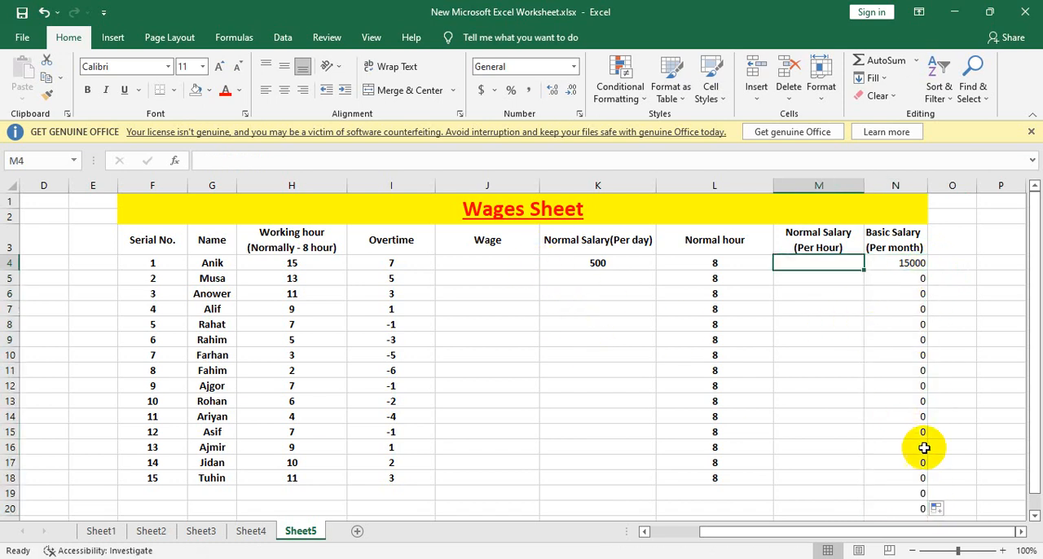
Step: Clear the surplus salary formulas in N19:N20 below the last employee
{"action": "left_click", "coordinate": [919, 492]}
{"action": "left_click_drag", "start_coordinate": [918, 493], "coordinate": [924, 506]}
{"action": "key", "text": "Delete"}
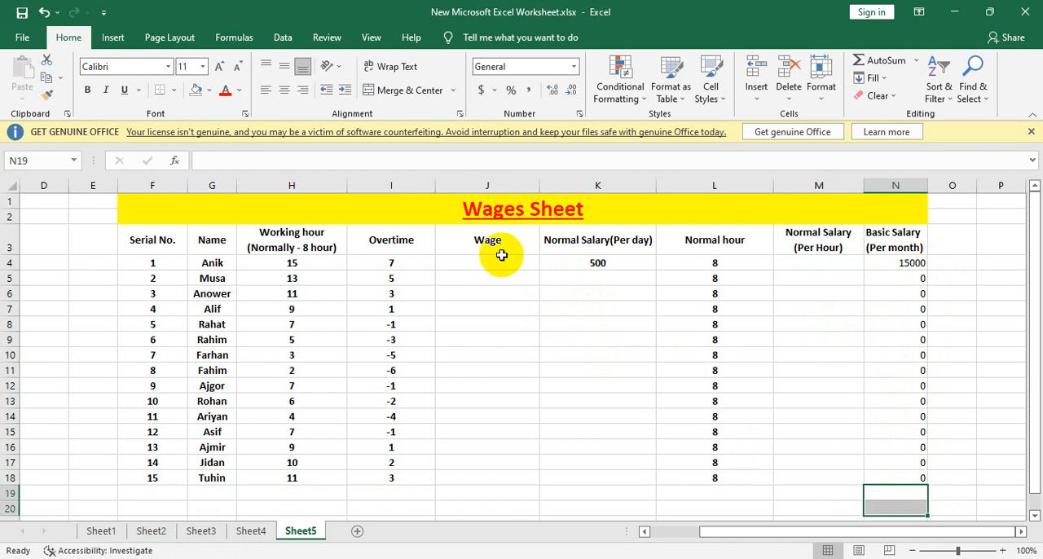
Step: Copy the daily salary of 500 from K4 down through K18 for all employees
{"action": "left_click", "coordinate": [607, 274]}
{"action": "left_click", "coordinate": [606, 265]}
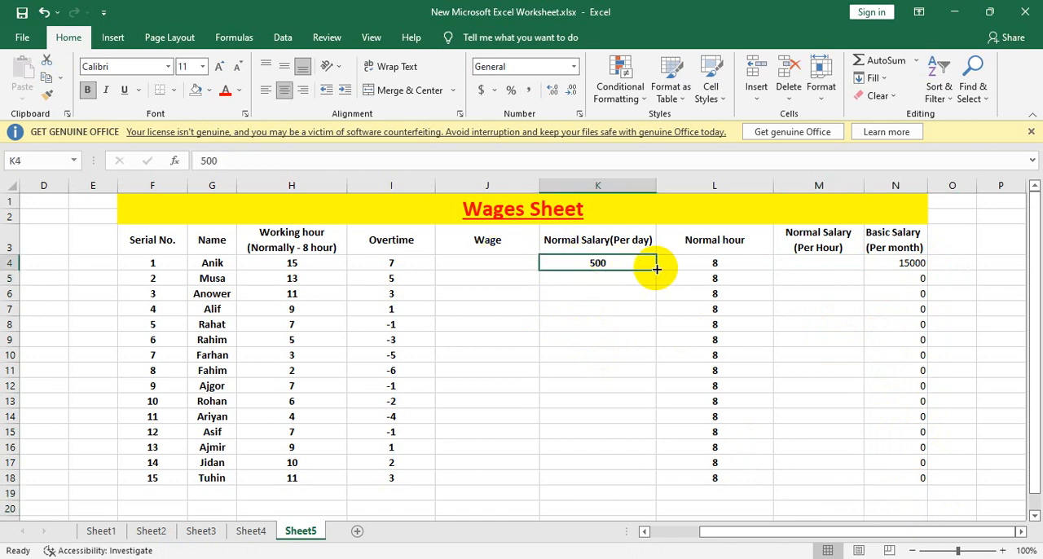
{"action": "left_click_drag", "start_coordinate": [656, 270], "coordinate": [652, 484]}
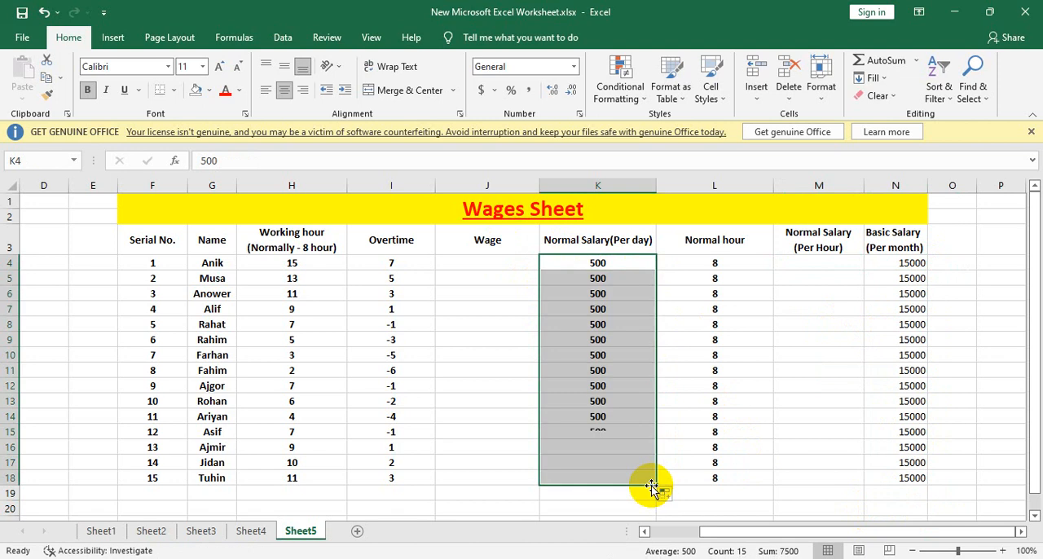
{"action": "left_click", "coordinate": [701, 370]}
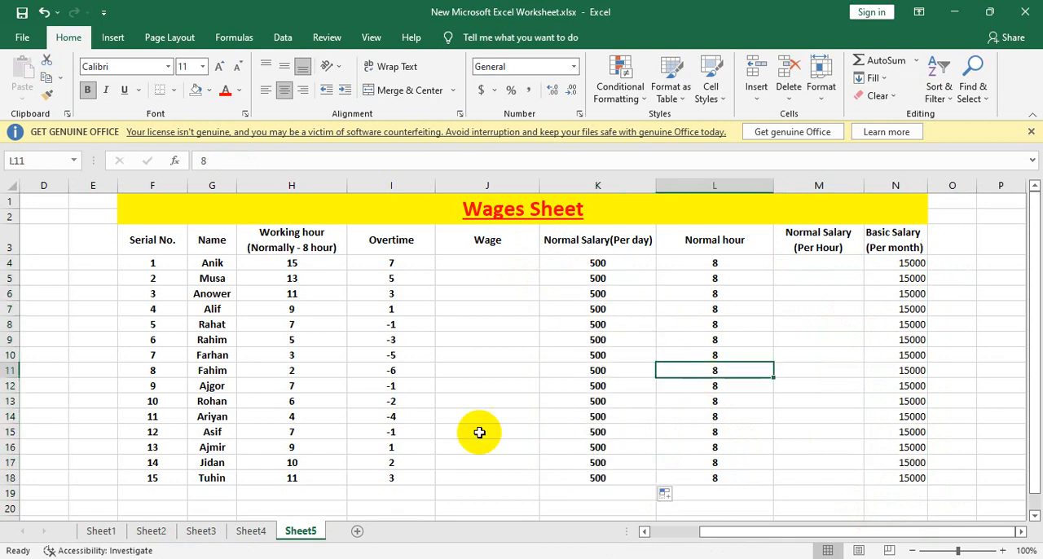
{"action": "double_click", "coordinate": [480, 262]}
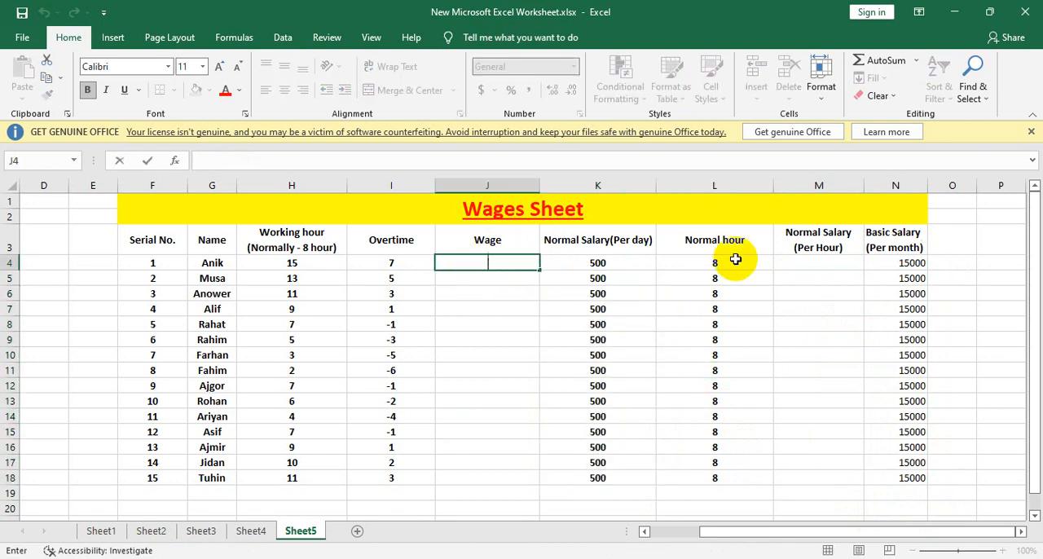
{"action": "type", "text": "="}
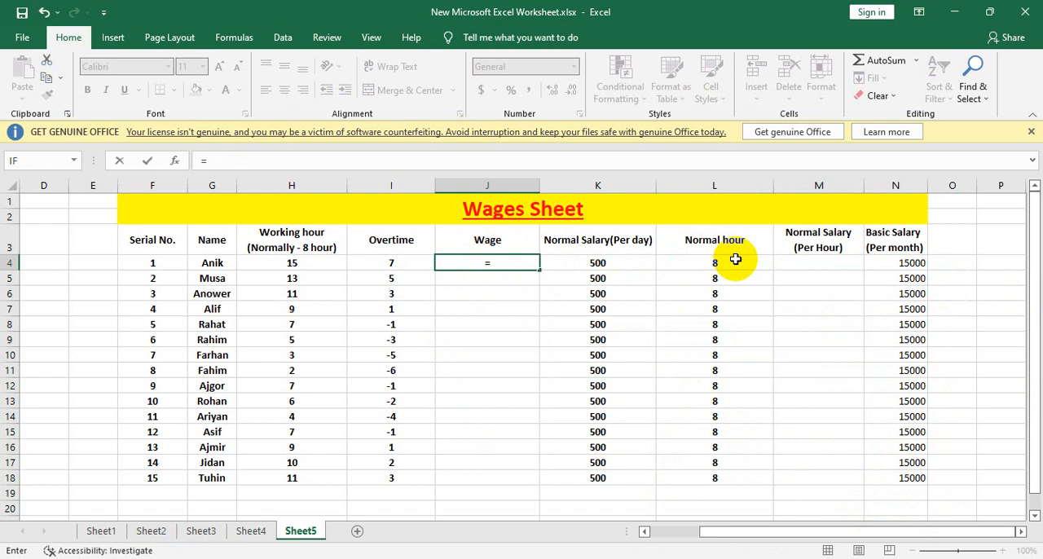
{"action": "type", "text": "sum("}
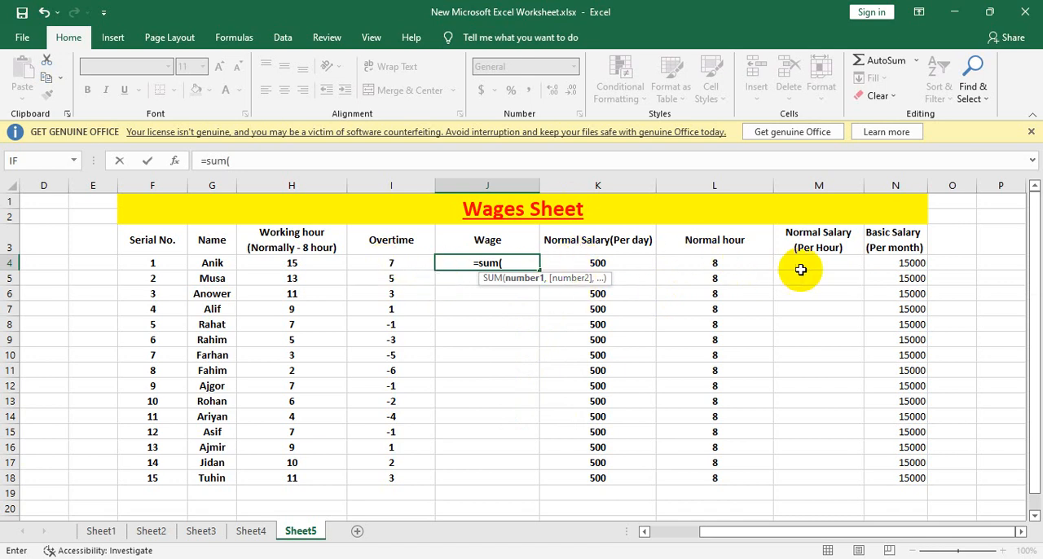
{"action": "key", "text": "BackSpace"}
{"action": "key", "text": "BackSpace"}
{"action": "key", "text": "BackSpace"}
{"action": "key", "text": "BackSpace"}
{"action": "key", "text": "BackSpace"}
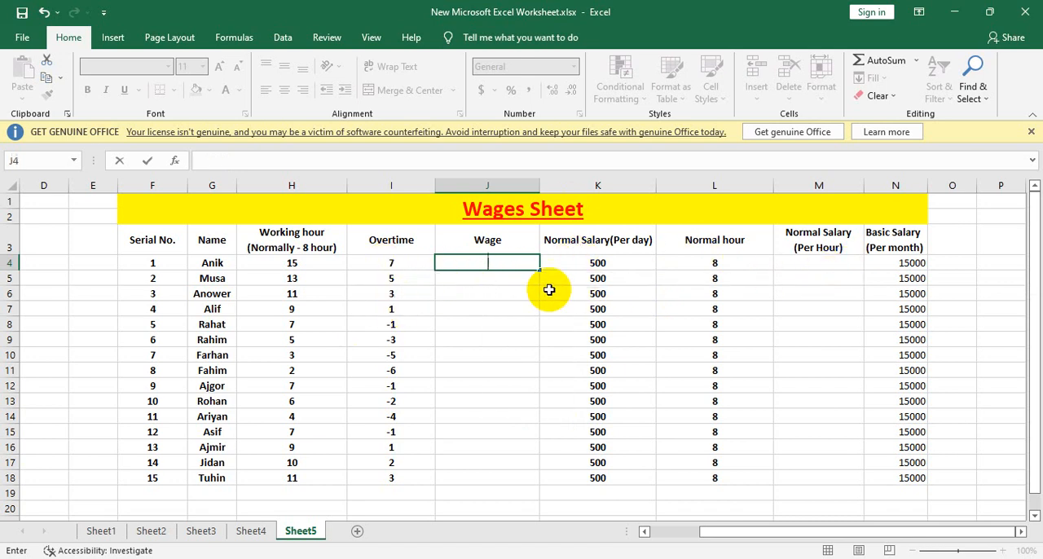
Step: Enter the formula =SUM(500/24) in M4 as the first employee's normal salary per hour
{"action": "double_click", "coordinate": [825, 261]}
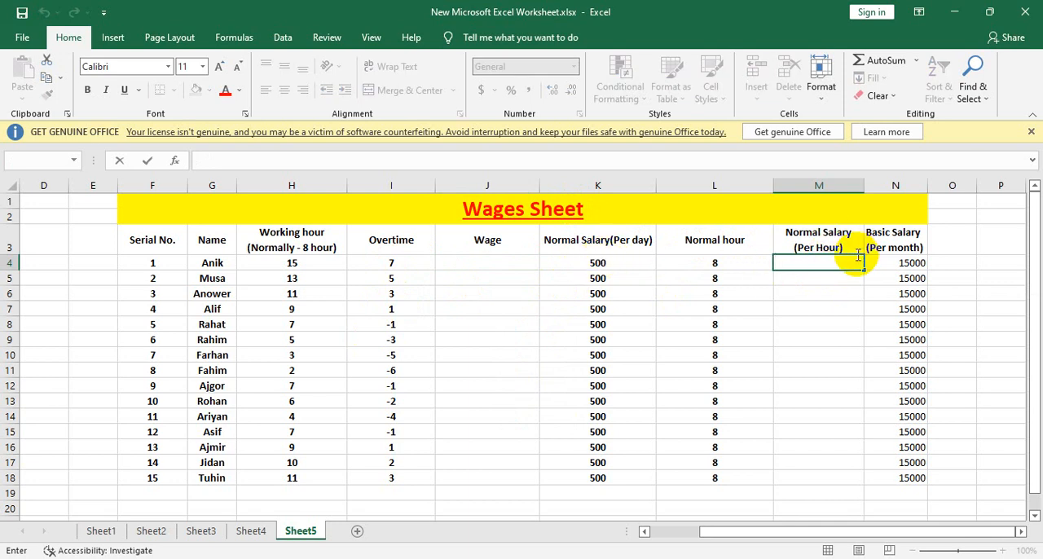
{"action": "double_click", "coordinate": [847, 259]}
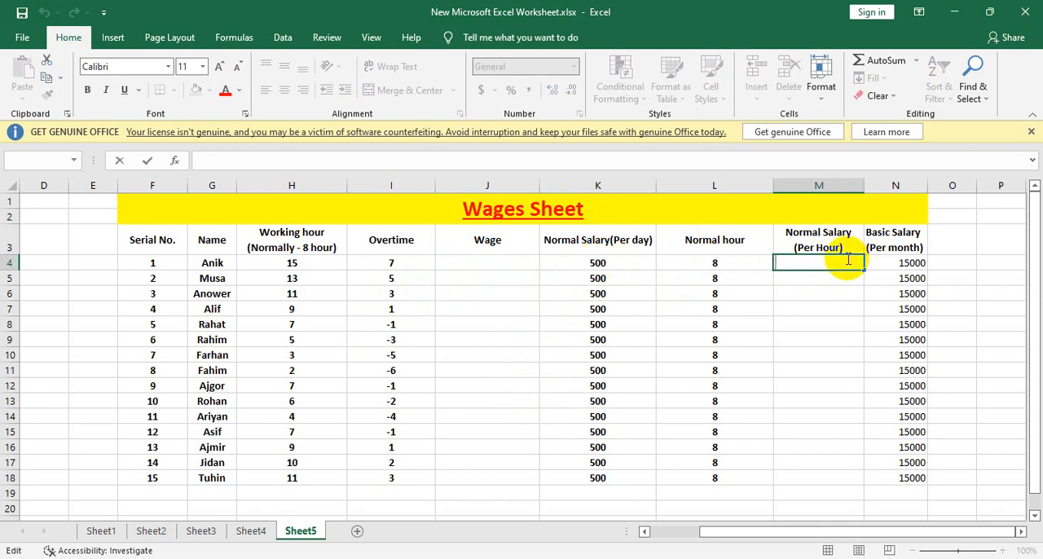
{"action": "type", "text": "=sum(500"}
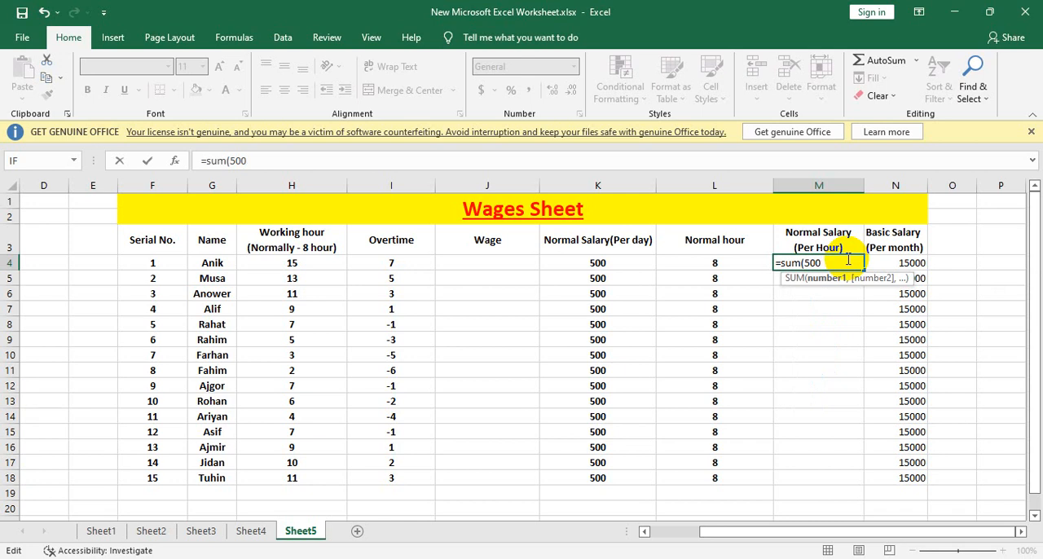
{"action": "right_click", "coordinate": [848, 261]}
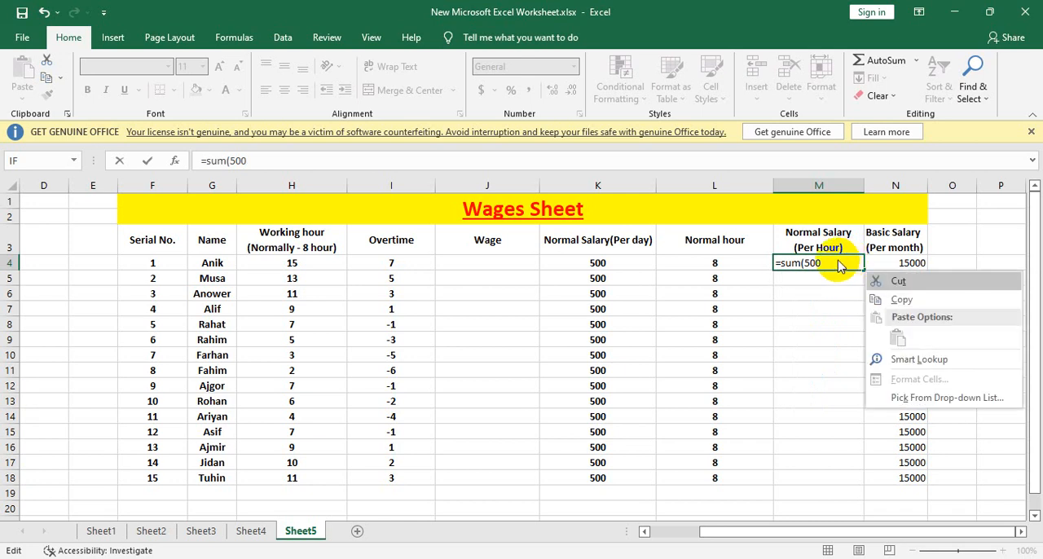
{"action": "left_click", "coordinate": [839, 260]}
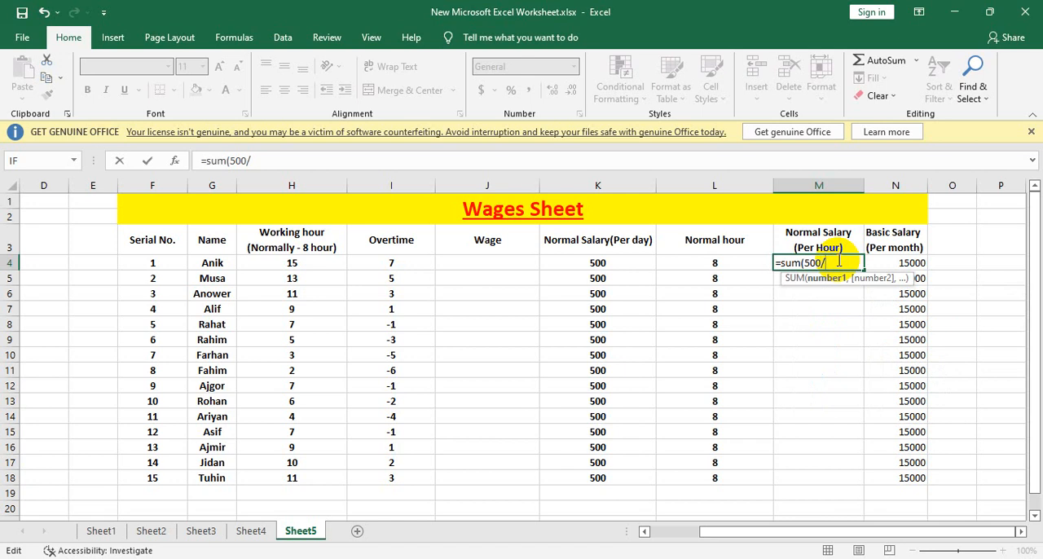
{"action": "type", "text": ")"}
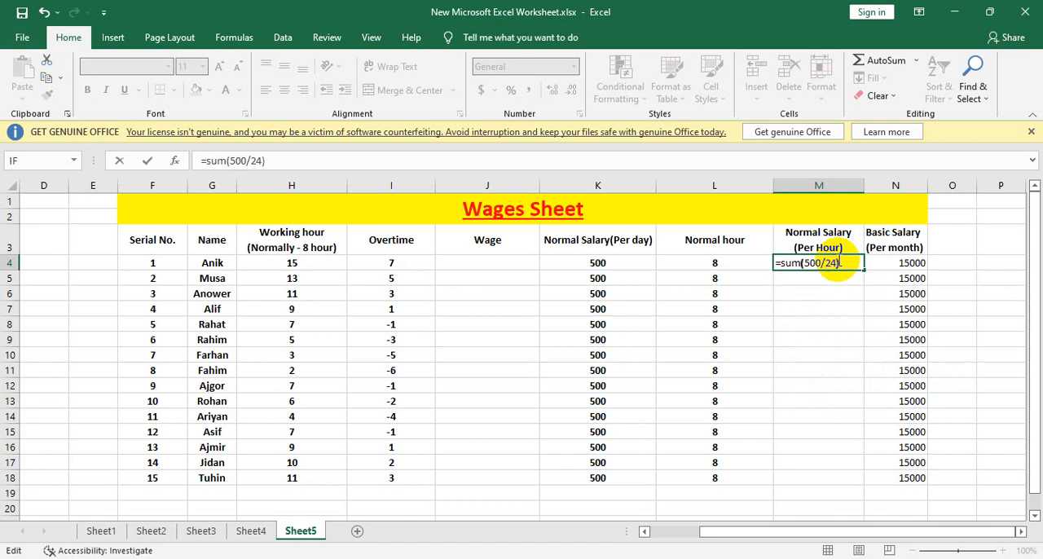
{"action": "key", "text": "Return"}
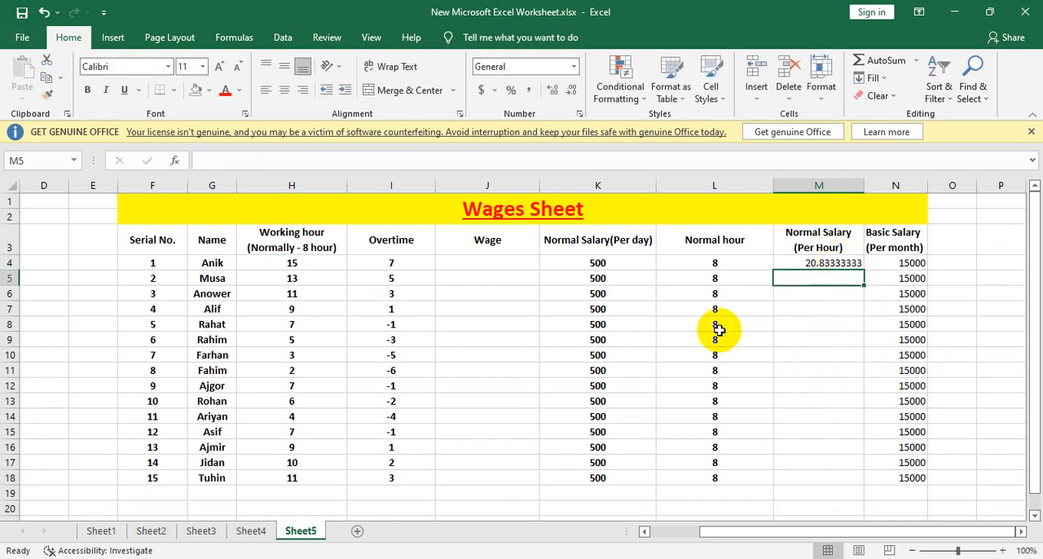
Step: Reduce the hourly salary in M4 to zero displayed decimal places
{"action": "double_click", "coordinate": [821, 262]}
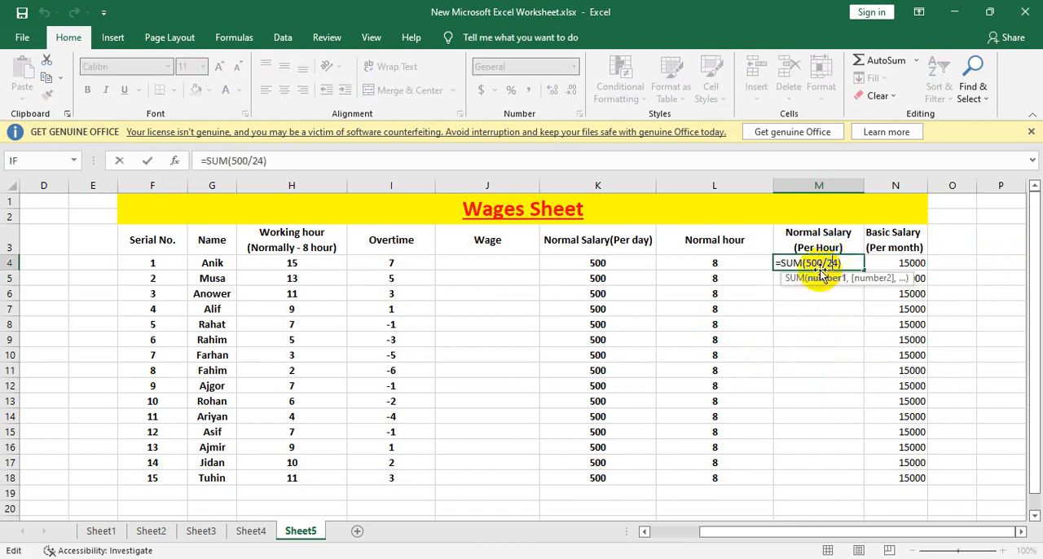
{"action": "key", "text": "Escape"}
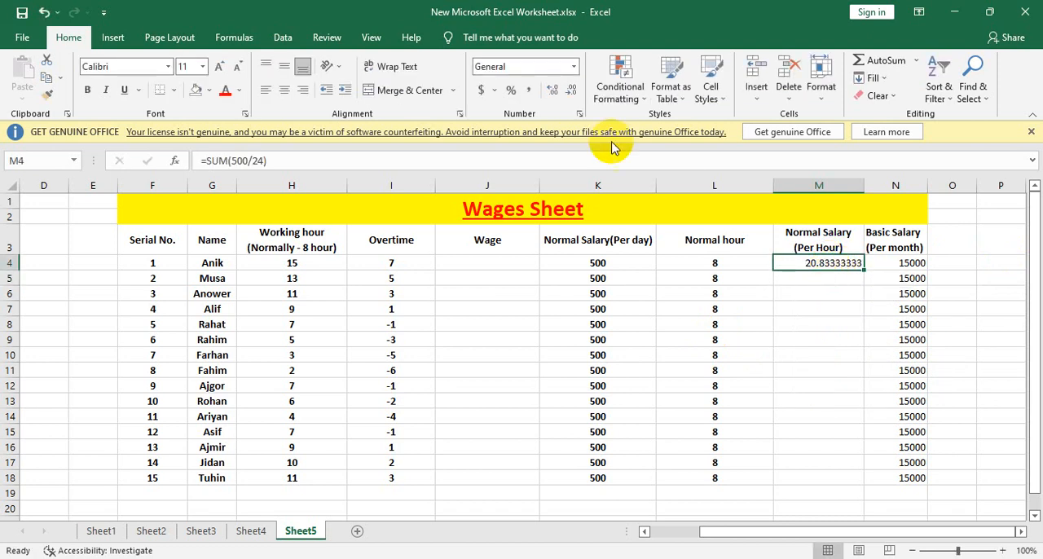
{"action": "left_click", "coordinate": [578, 95]}
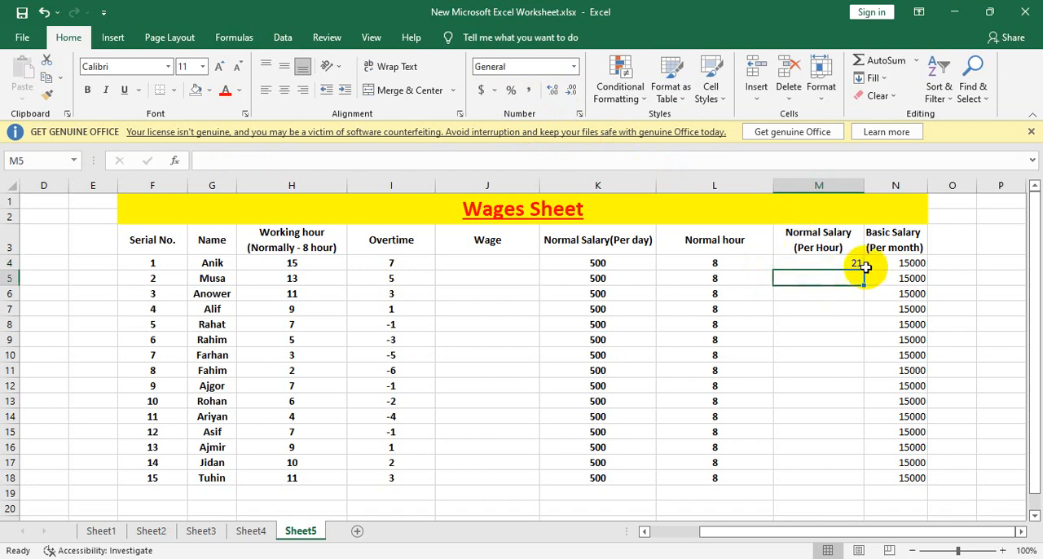
Step: Copy the hourly salary formula from M4 down through M18 for all employees
{"action": "left_click_drag", "start_coordinate": [862, 270], "coordinate": [861, 478]}
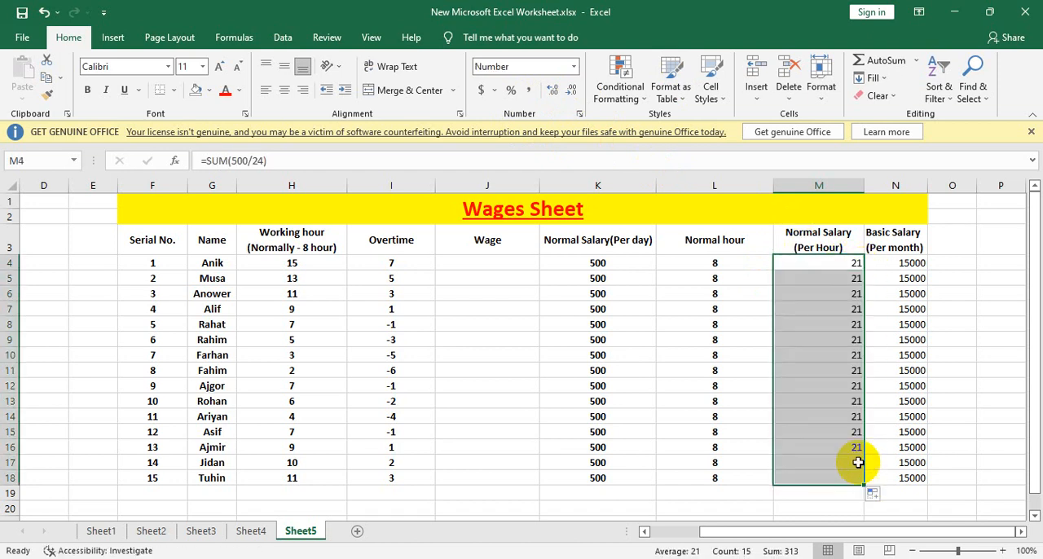
{"action": "left_click", "coordinate": [875, 340]}
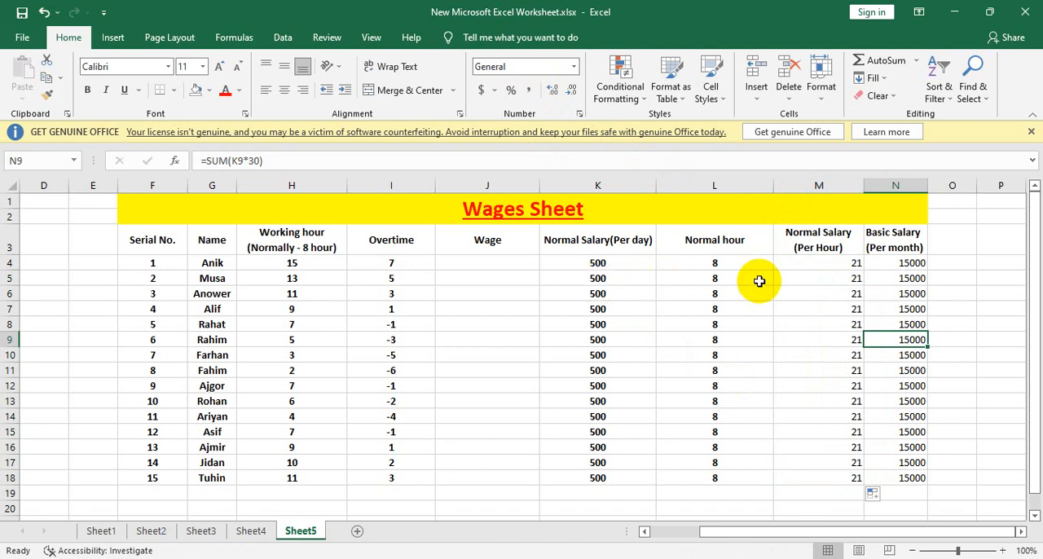
{"action": "left_click", "coordinate": [487, 270]}
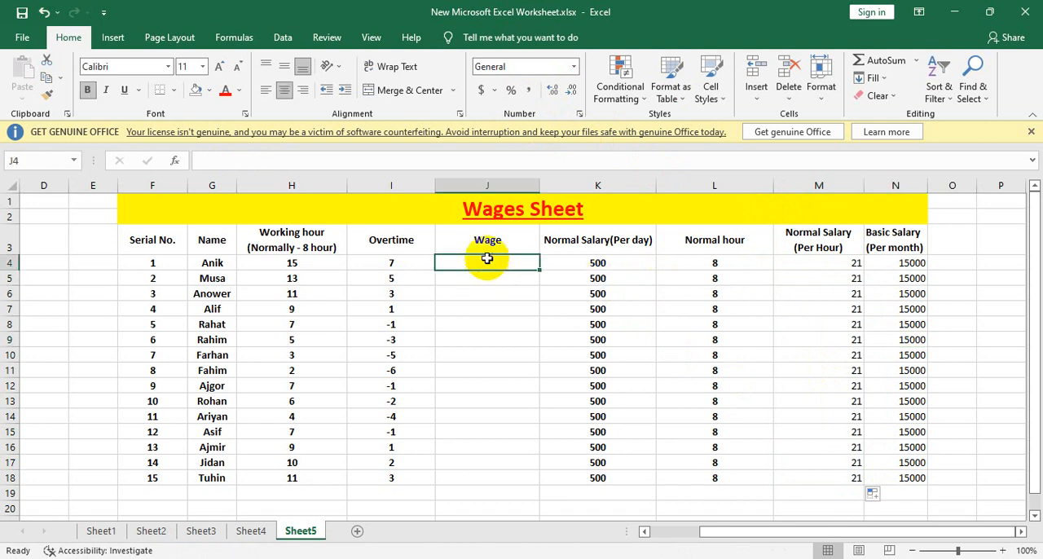
{"action": "left_click", "coordinate": [487, 253]}
{"action": "left_click", "coordinate": [488, 263]}
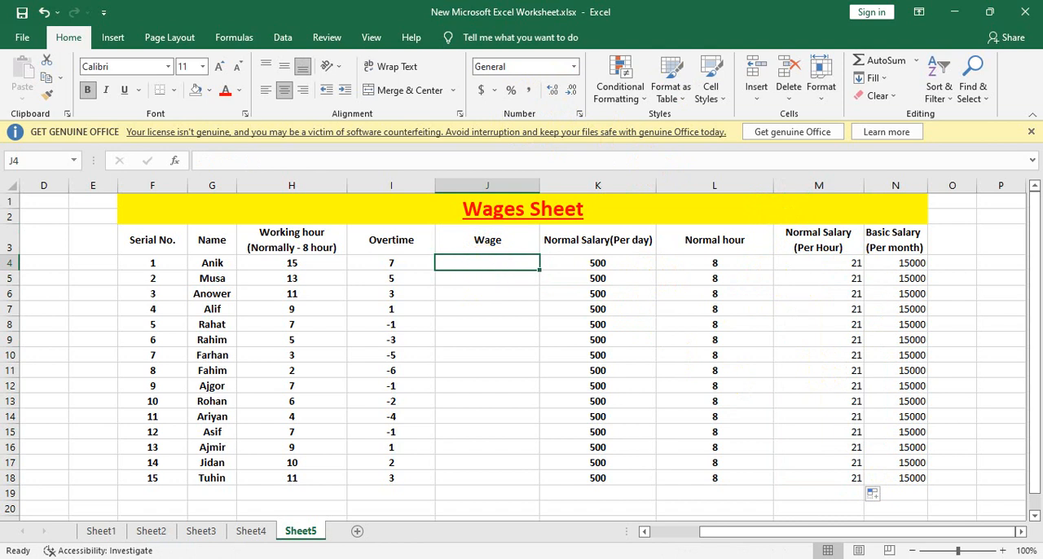
{"action": "double_click", "coordinate": [489, 263]}
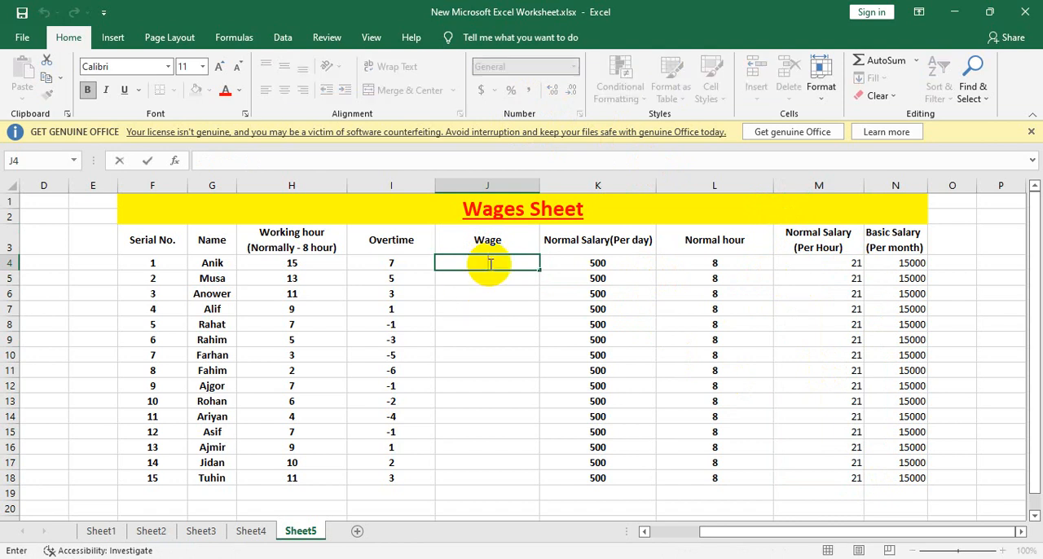
{"action": "type", "text": "=sum"}
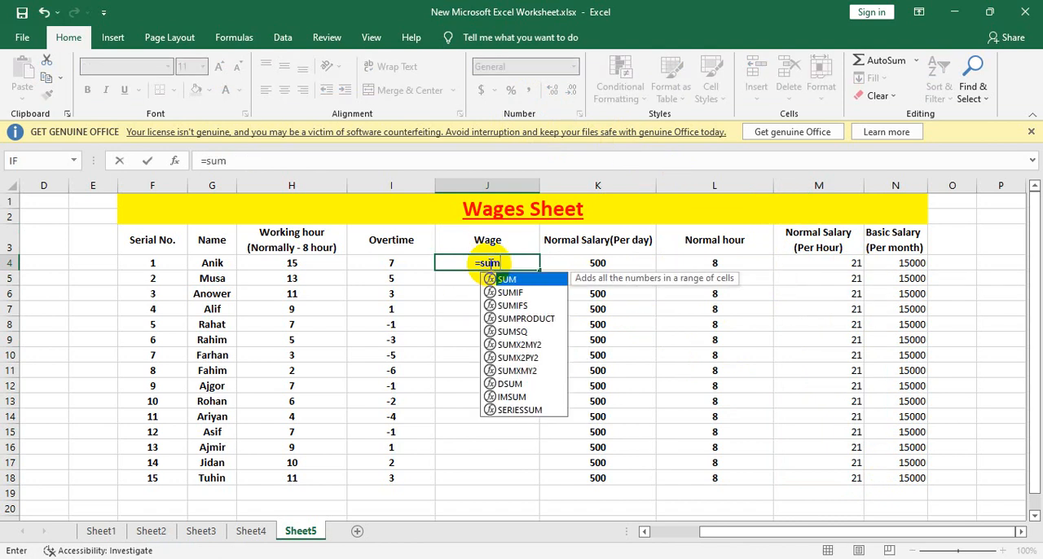
{"action": "type", "text": "("}
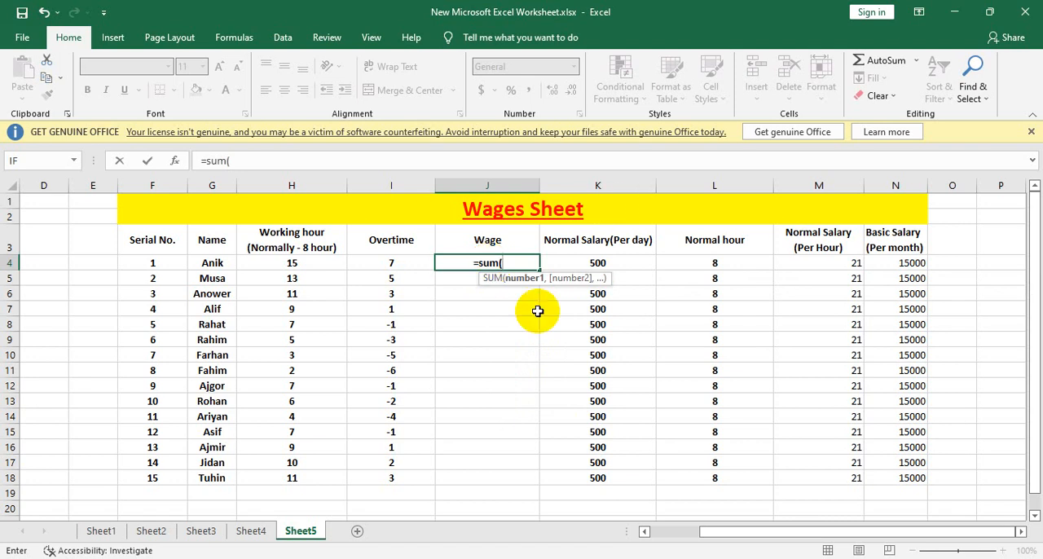
{"action": "left_click", "coordinate": [848, 264]}
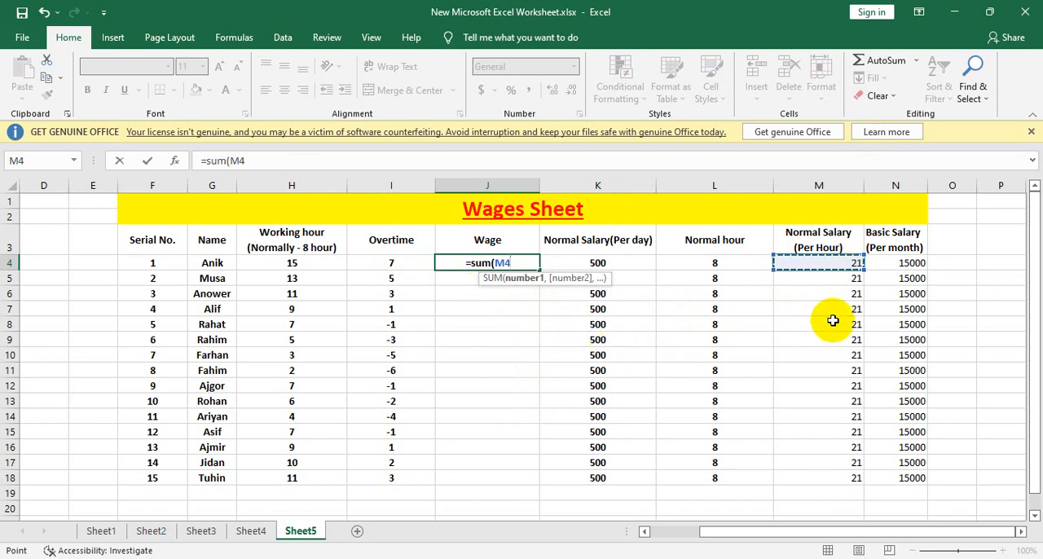
{"action": "type", "text": "+"}
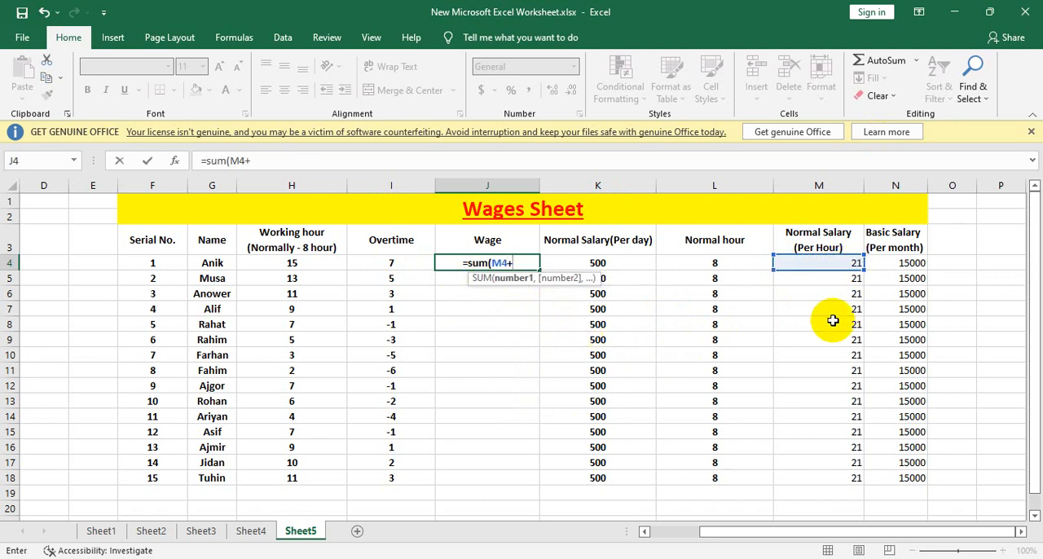
{"action": "left_click", "coordinate": [385, 262]}
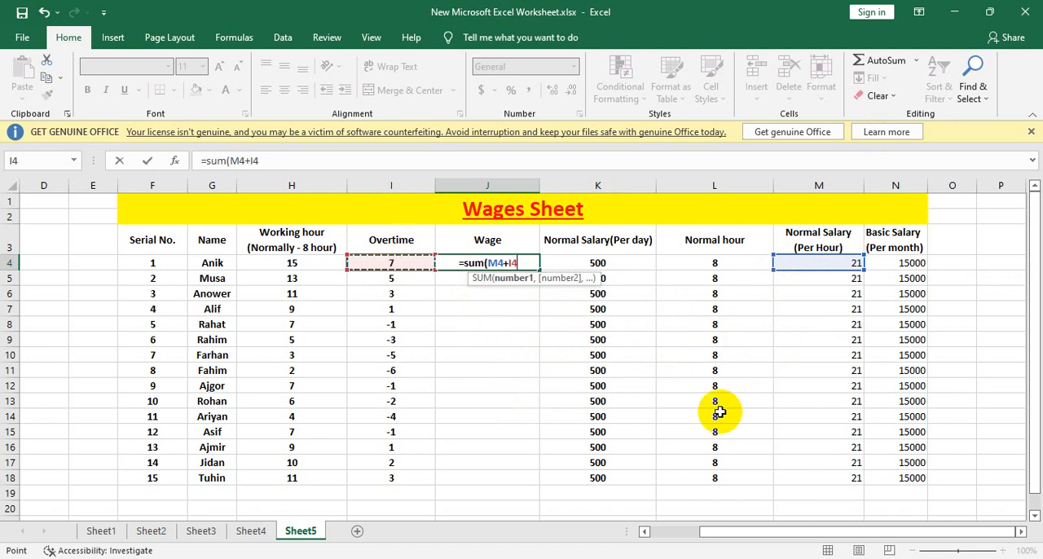
{"action": "type", "text": "*"}
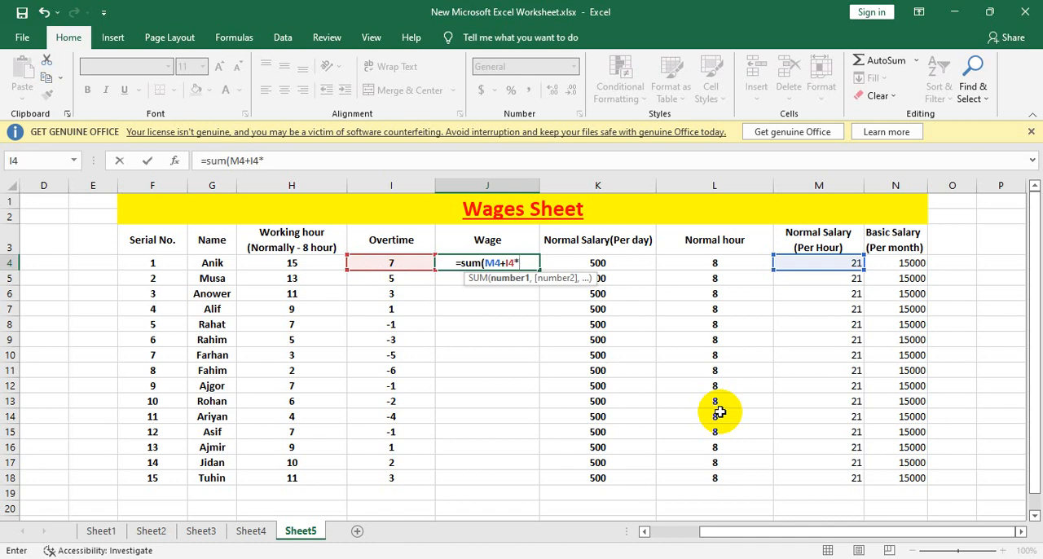
{"action": "key", "text": "Escape"}
{"action": "type", "text": "="}
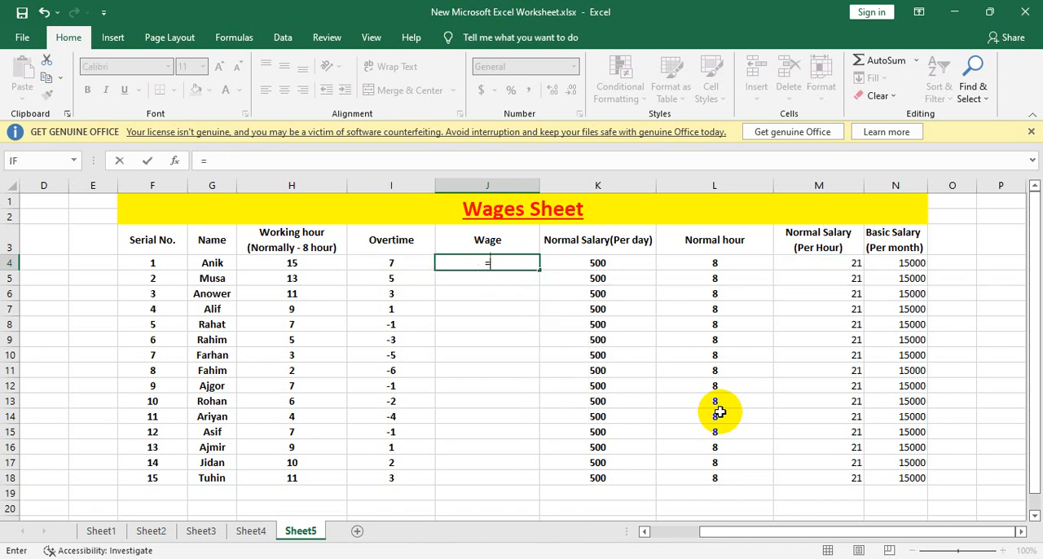
{"action": "type", "text": "sum("}
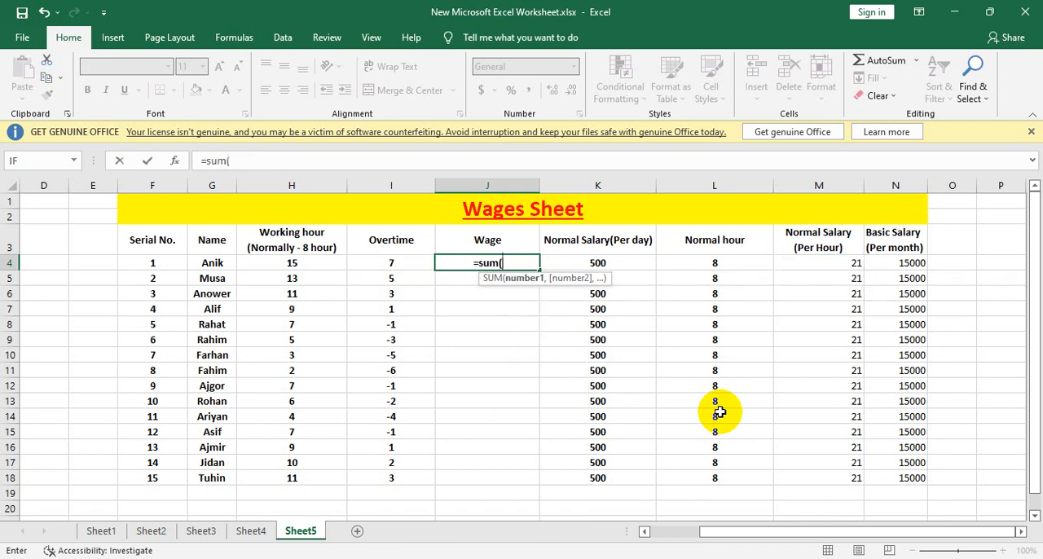
{"action": "left_click", "coordinate": [613, 265]}
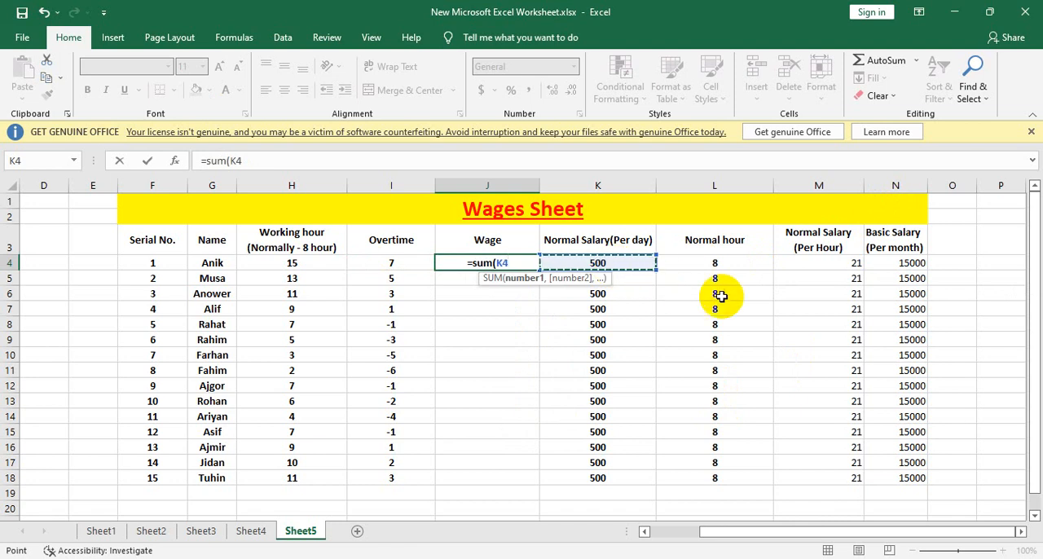
{"action": "type", "text": "+"}
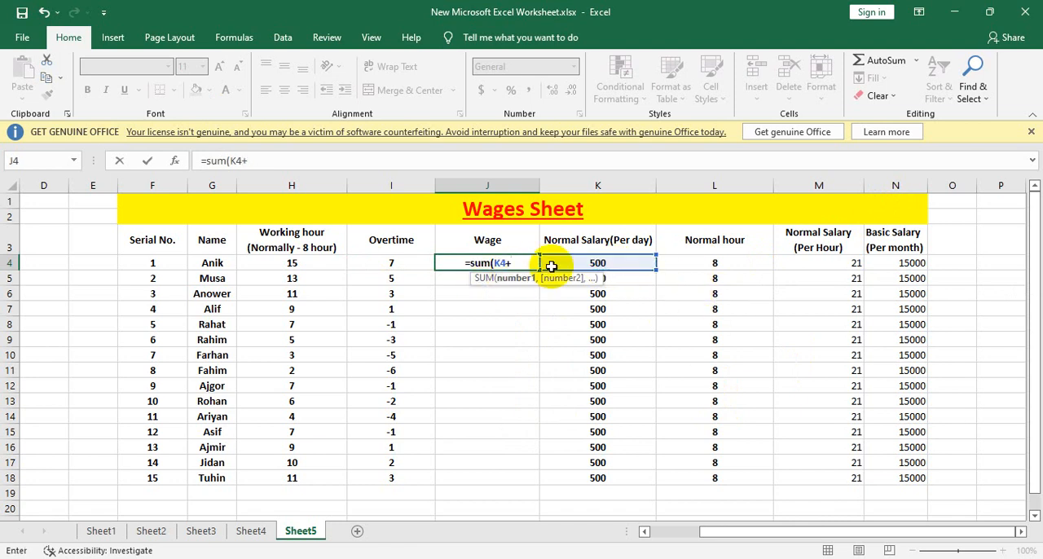
{"action": "left_click", "coordinate": [368, 259]}
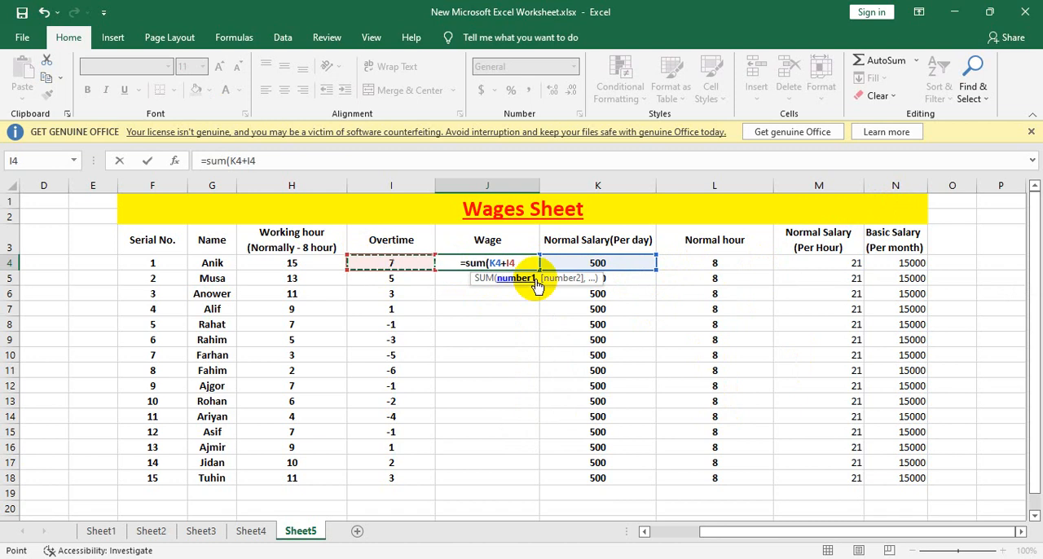
{"action": "key", "text": "BackSpace"}
{"action": "key", "text": "BackSpace"}
{"action": "key", "text": "BackSpace"}
{"action": "key", "text": "BackSpace"}
{"action": "key", "text": "BackSpace"}
{"action": "key", "text": "BackSpace"}
{"action": "key", "text": "BackSpace"}
{"action": "key", "text": "BackSpace"}
{"action": "key", "text": "BackSpace"}
{"action": "key", "text": "BackSpace"}
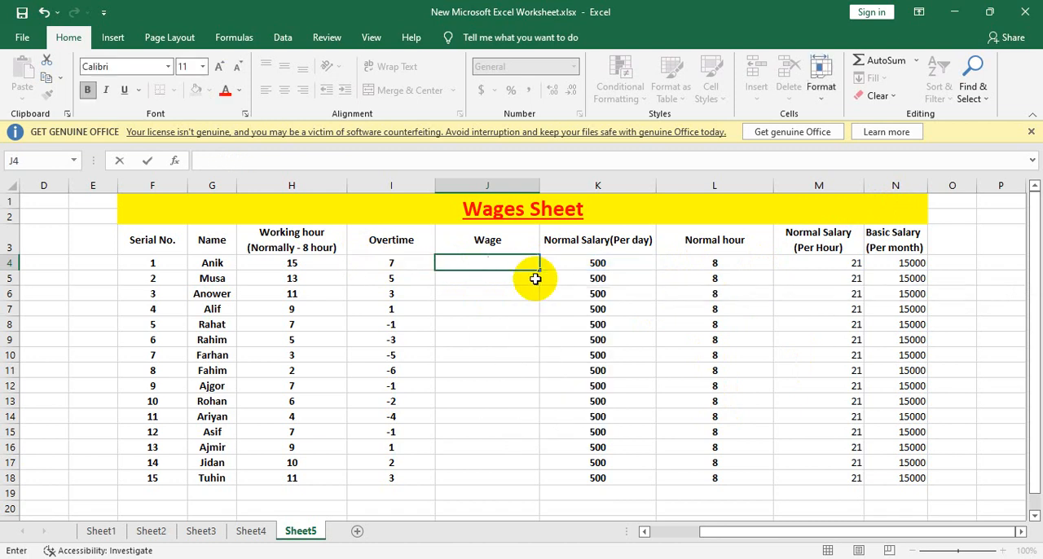
Step: Extend the merged, centred Wages Sheet title across column O by re-merging F1:O2
{"action": "left_click_drag", "start_coordinate": [912, 198], "coordinate": [937, 208]}
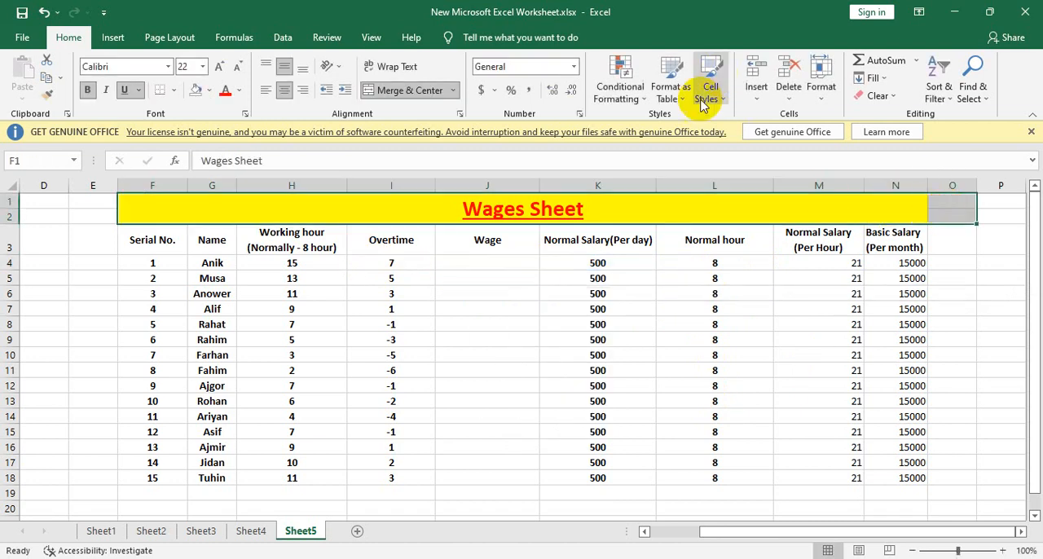
{"action": "left_click", "coordinate": [441, 90]}
{"action": "left_click", "coordinate": [438, 91]}
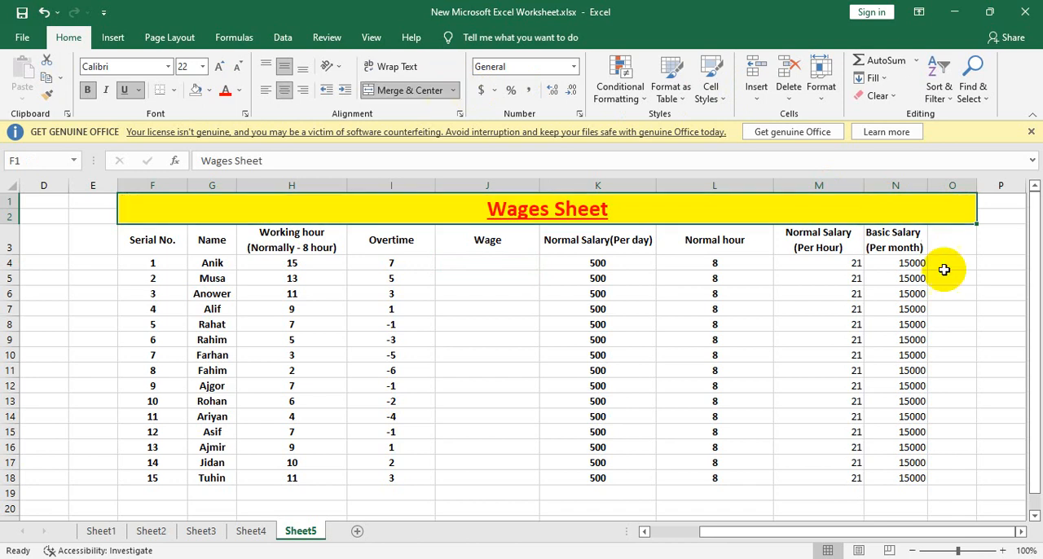
Step: Enter the two-line header "Over time (per hour benefit)" in O3
{"action": "double_click", "coordinate": [950, 245]}
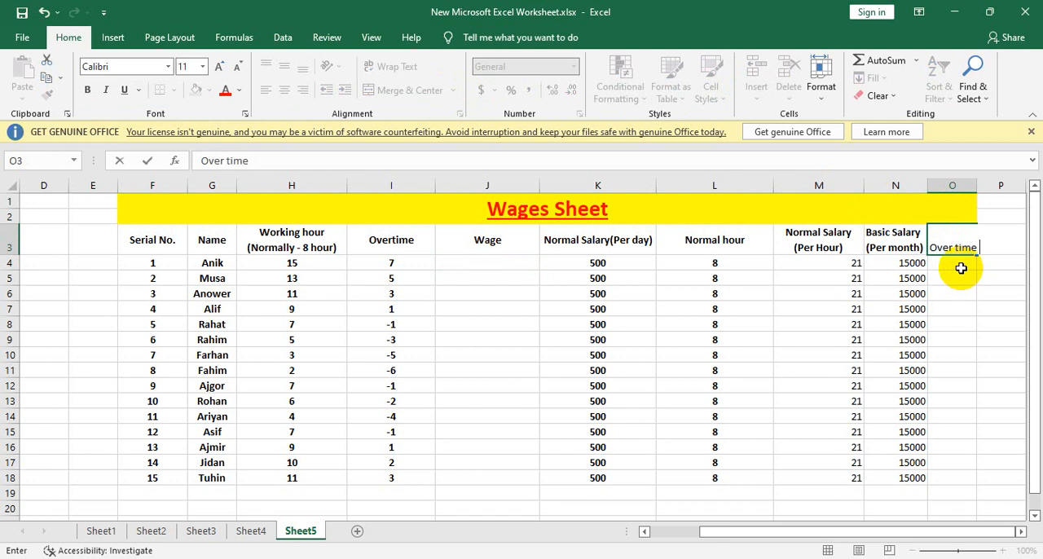
{"action": "double_click", "coordinate": [961, 268]}
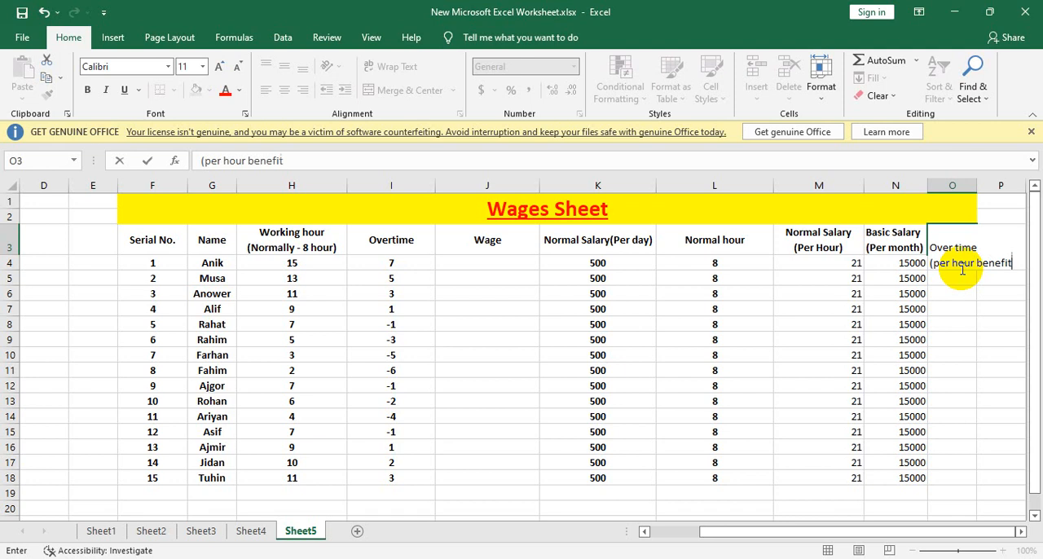
{"action": "key", "text": "Return"}
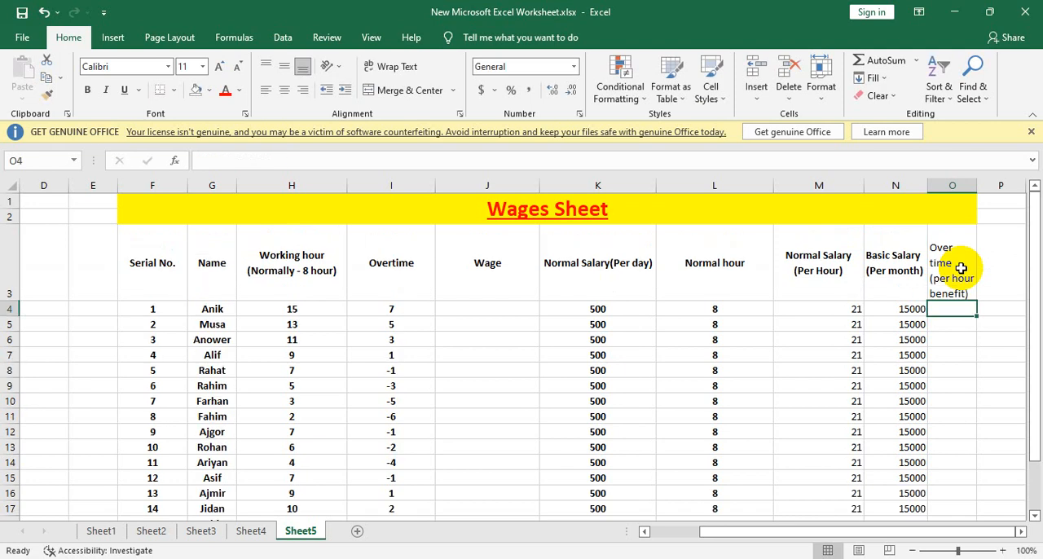
Step: Widen column O to fit the overtime benefit header on two lines and centre it in O3 vertically and horizontally
{"action": "left_click_drag", "start_coordinate": [976, 189], "coordinate": [1017, 189]}
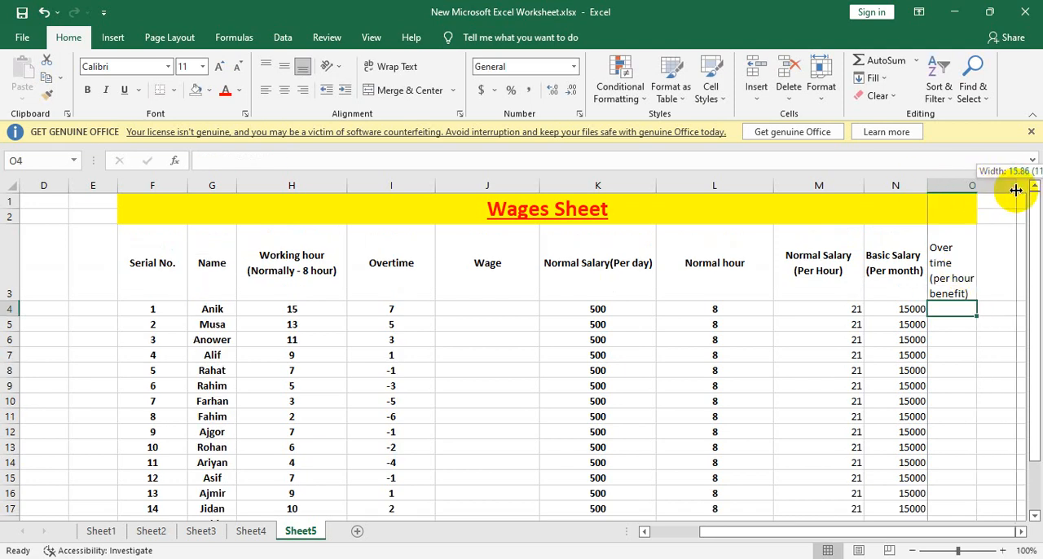
{"action": "left_click", "coordinate": [969, 262]}
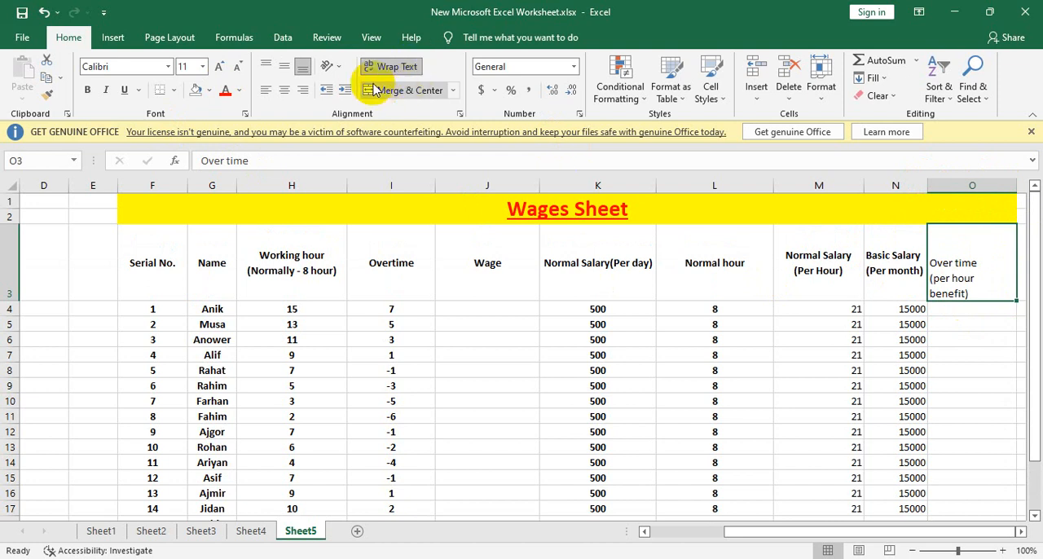
{"action": "left_click", "coordinate": [283, 66]}
{"action": "double_click", "coordinate": [946, 278]}
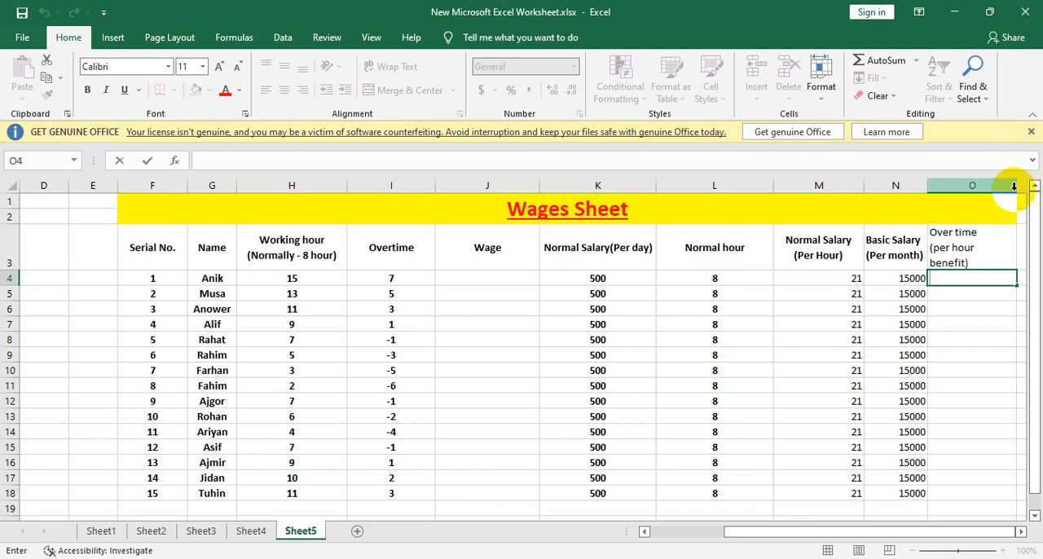
{"action": "left_click", "coordinate": [1008, 235]}
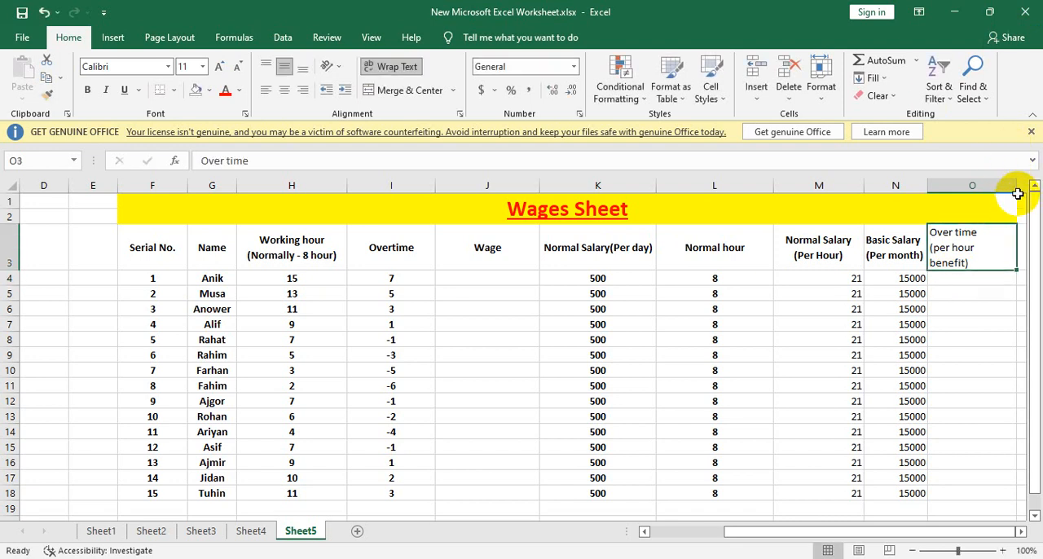
{"action": "mouse_move", "coordinate": [1017, 188]}
{"action": "left_mouse_down"}
{"action": "mouse_move", "coordinate": [1036, 189]}
{"action": "mouse_move", "coordinate": [1027, 187]}
{"action": "left_mouse_up"}
{"action": "left_click", "coordinate": [981, 356]}
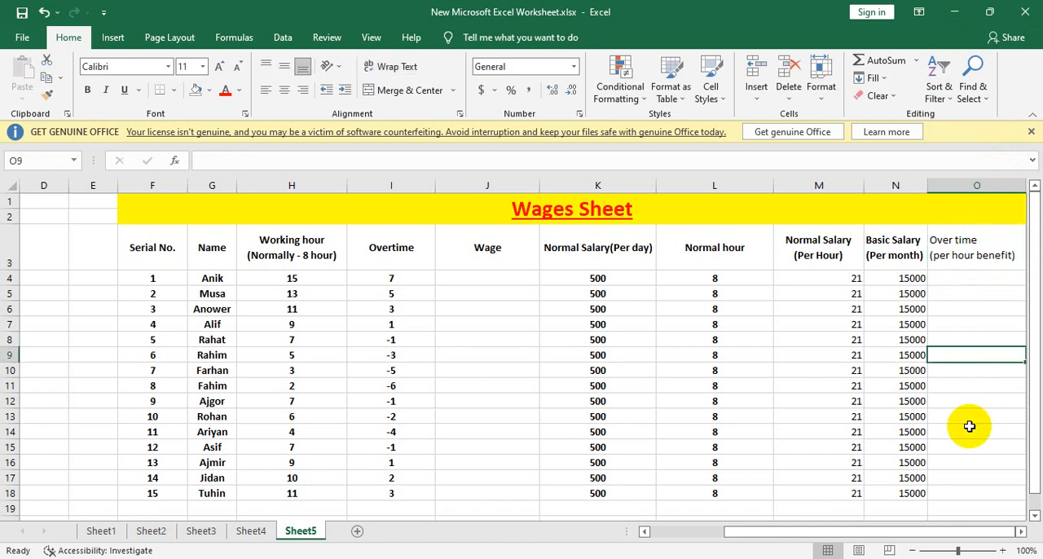
{"action": "left_click", "coordinate": [980, 256]}
{"action": "key", "text": "Right"}
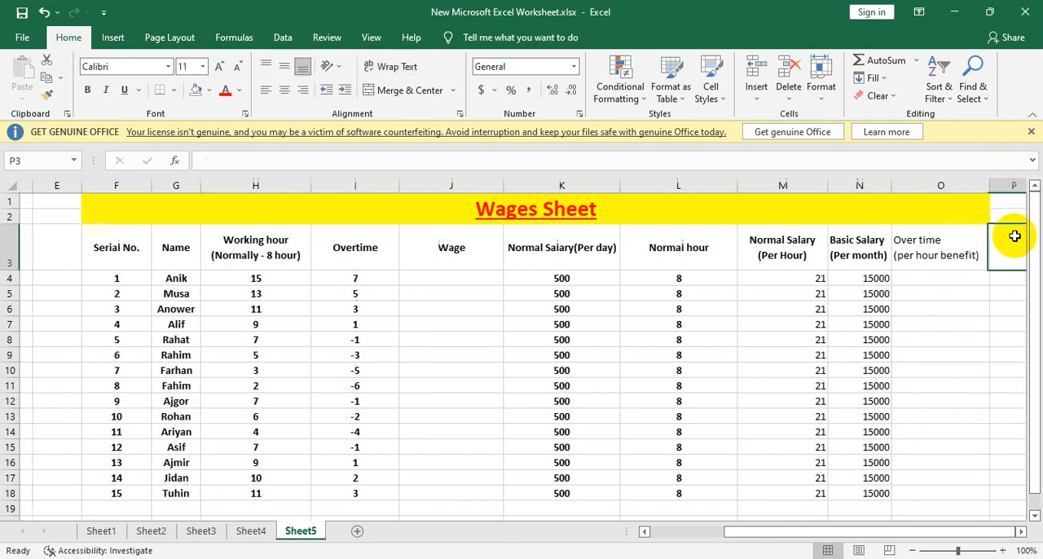
{"action": "left_click_drag", "start_coordinate": [975, 192], "coordinate": [992, 187]}
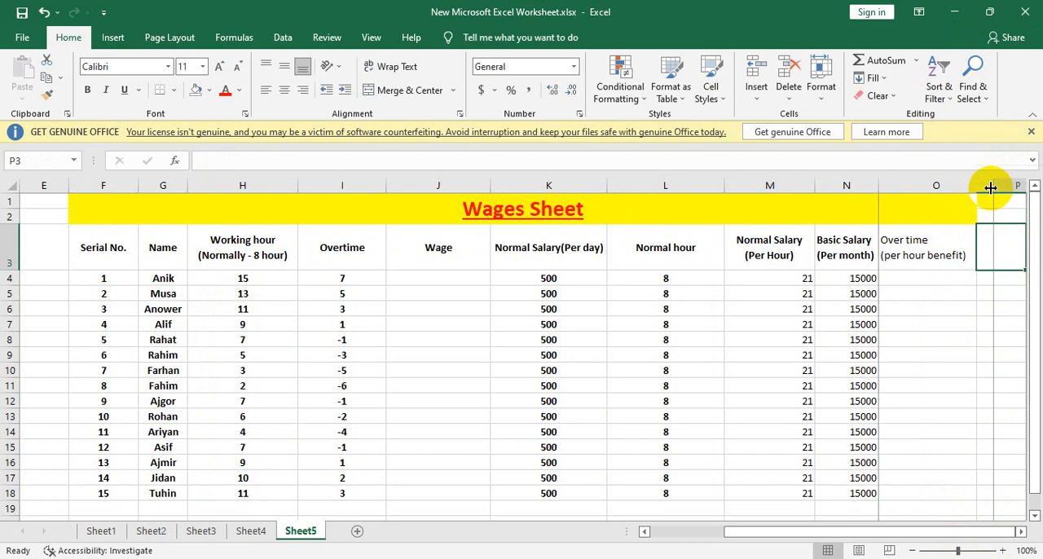
{"action": "left_click", "coordinate": [936, 233]}
{"action": "left_click", "coordinate": [279, 92]}
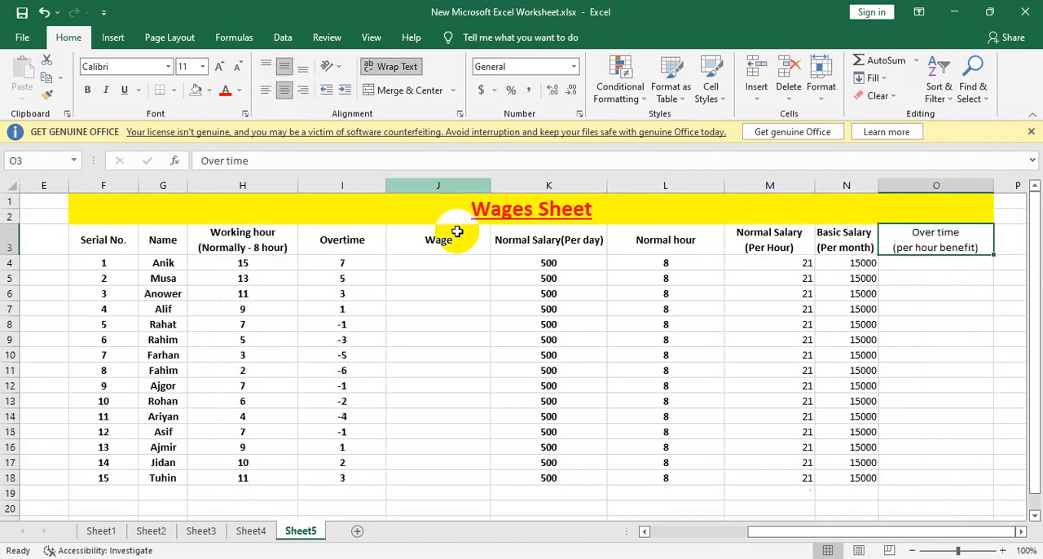
Step: Enter an overtime benefit of 50 per hour in O4 and copy it down through O18
{"action": "left_click", "coordinate": [917, 266]}
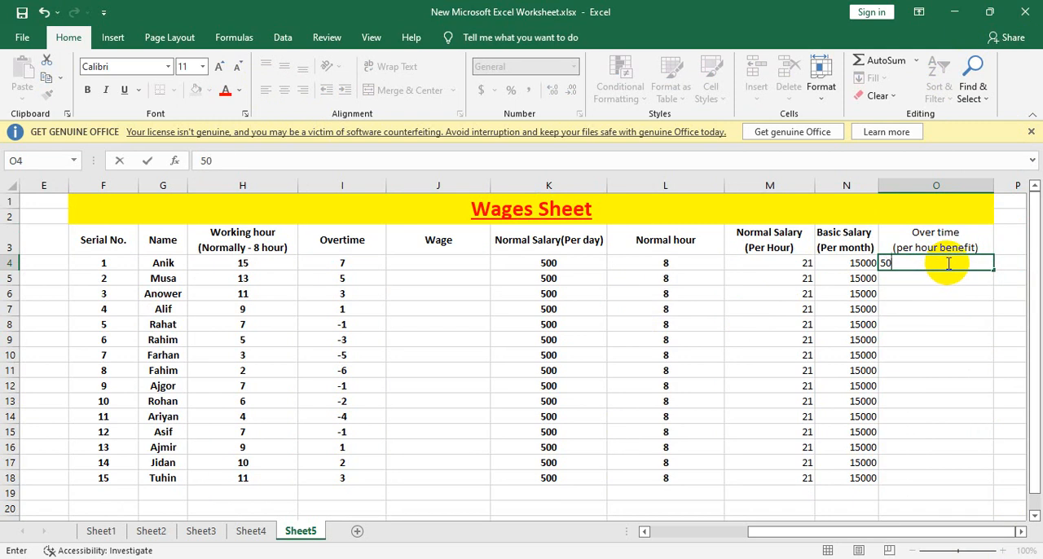
{"action": "left_click", "coordinate": [940, 305]}
{"action": "left_click", "coordinate": [955, 263]}
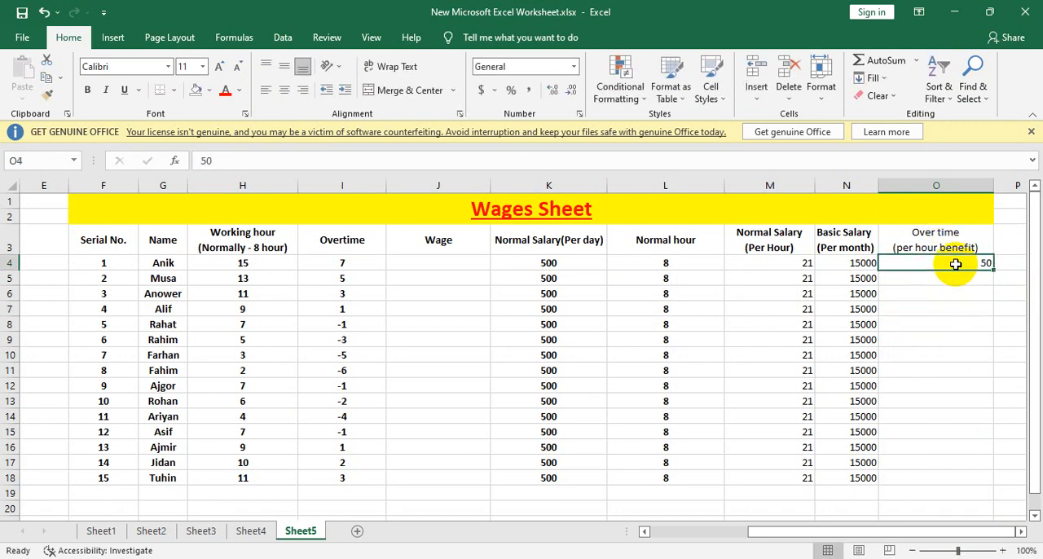
{"action": "left_click_drag", "start_coordinate": [995, 271], "coordinate": [977, 481]}
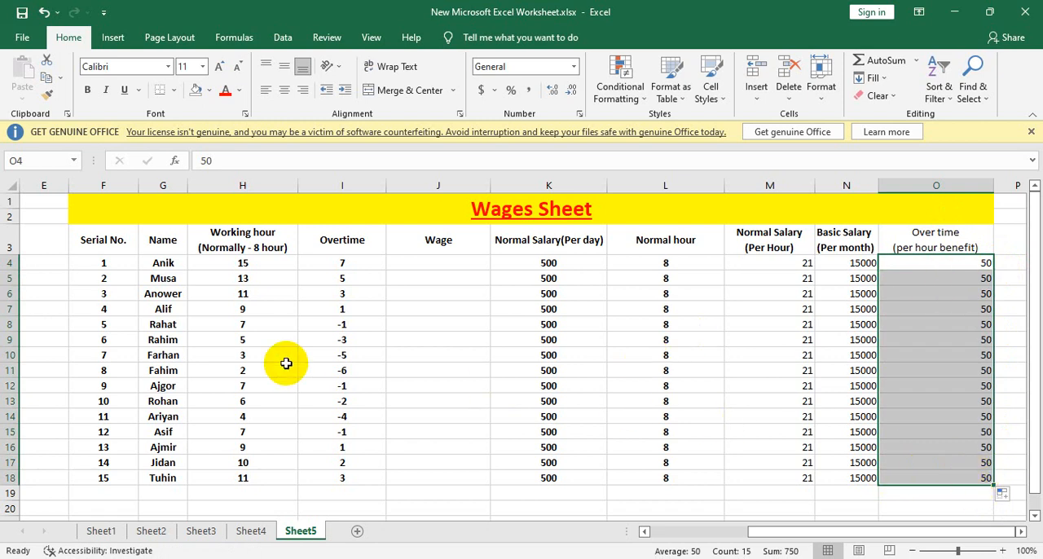
Step: Enter the wage formula =SUM(K4+I4*O4) in J4, adding overtime hours times the hourly benefit to the daily salary
{"action": "left_click", "coordinate": [461, 263]}
{"action": "type", "text": "="}
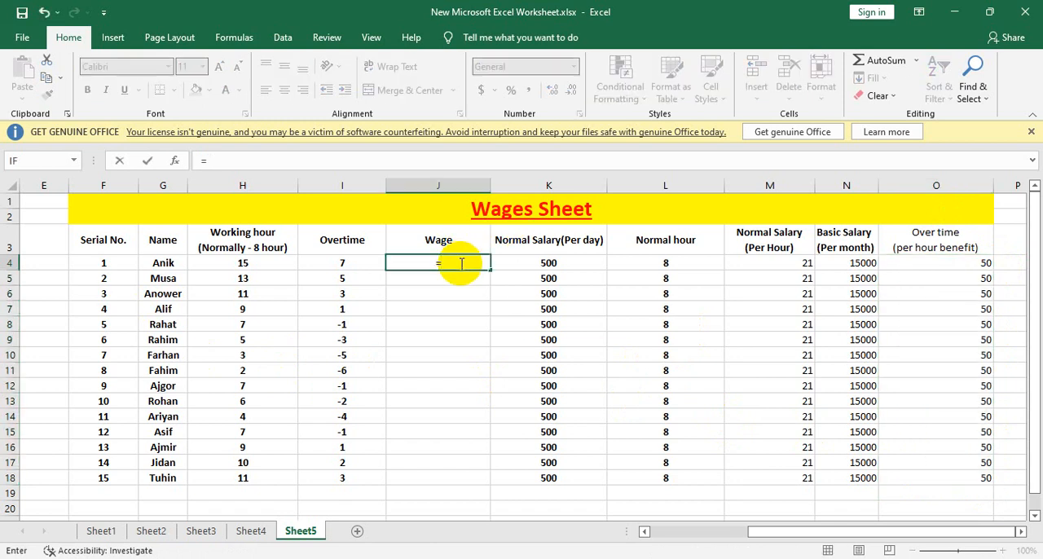
{"action": "type", "text": "sumj"}
{"action": "type", "text": "("}
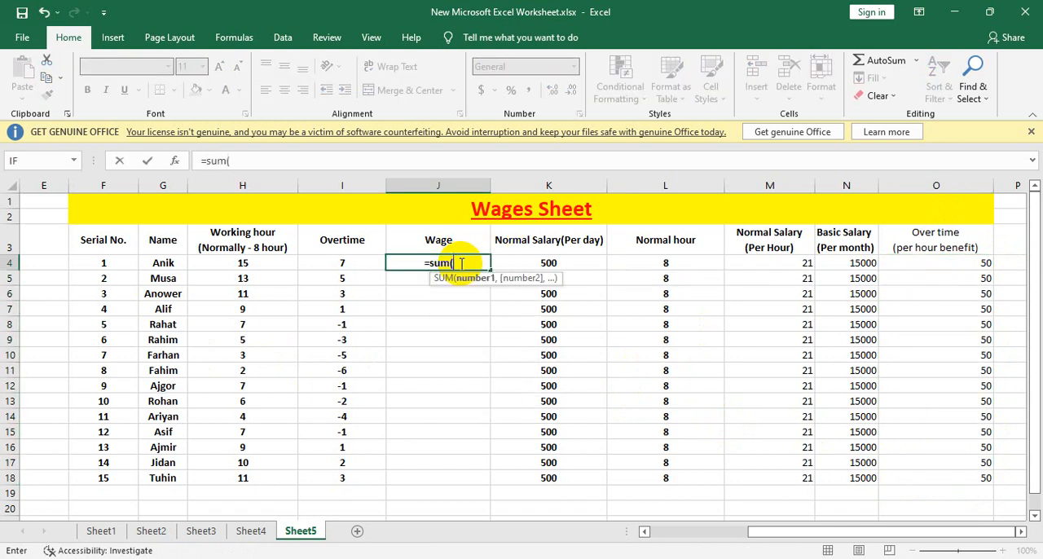
{"action": "left_click", "coordinate": [549, 262]}
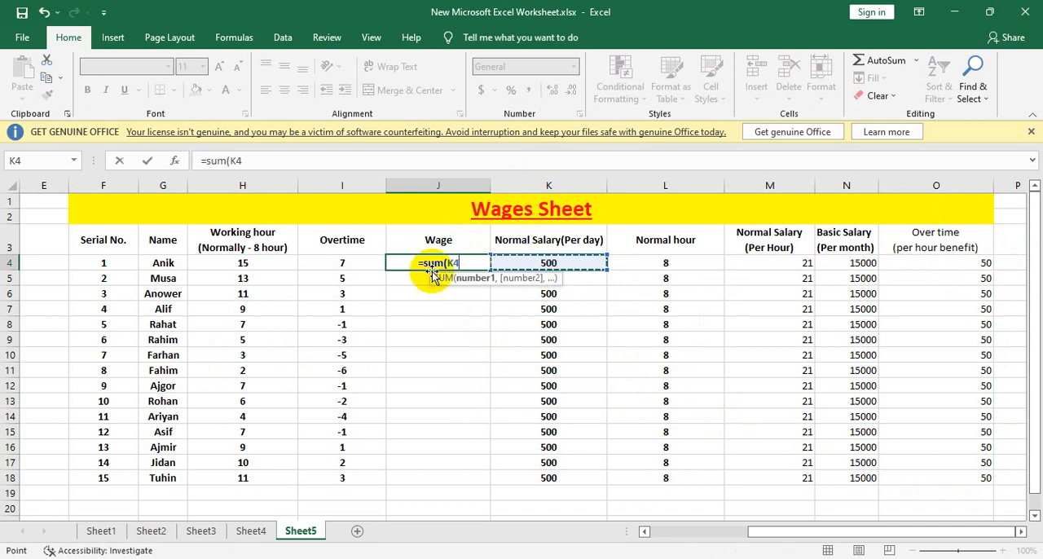
{"action": "type", "text": "+"}
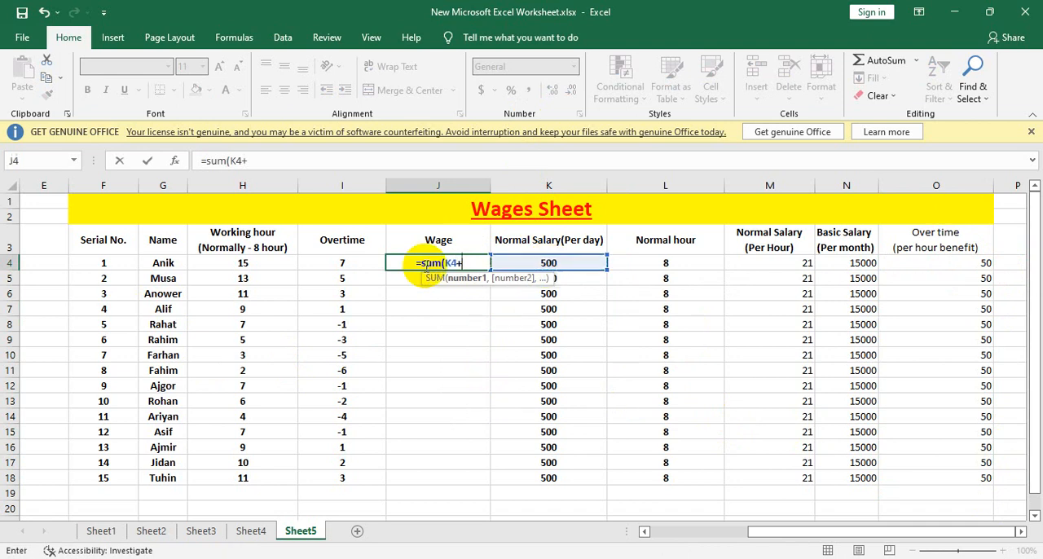
{"action": "left_click", "coordinate": [341, 262]}
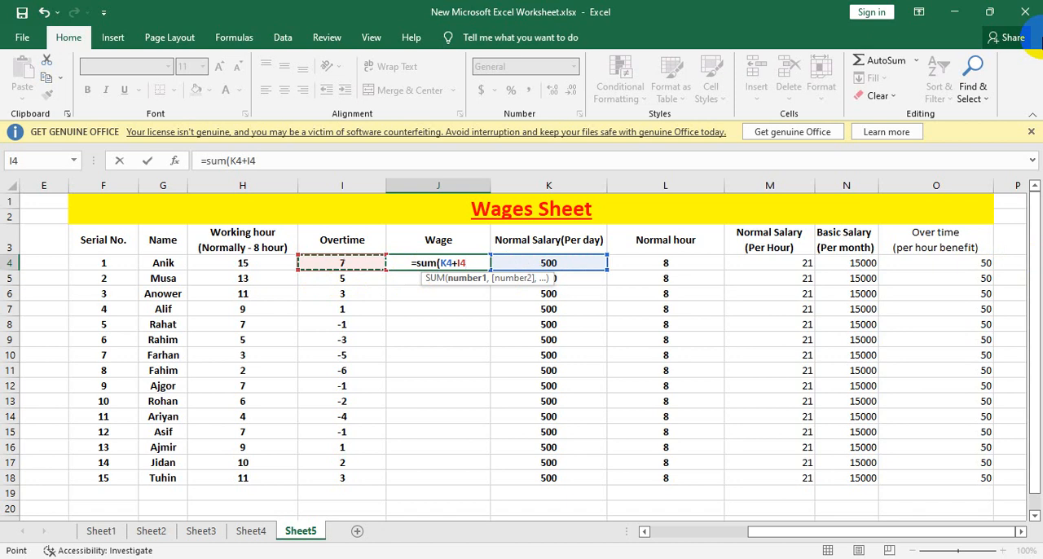
{"action": "left_click", "coordinate": [937, 263]}
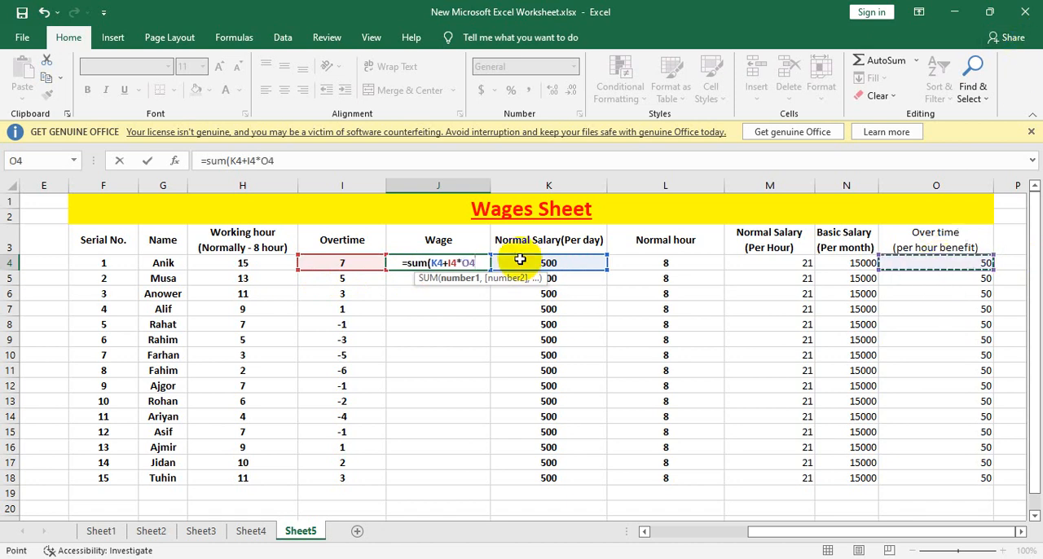
{"action": "type", "text": ")"}
{"action": "key", "text": "Return"}
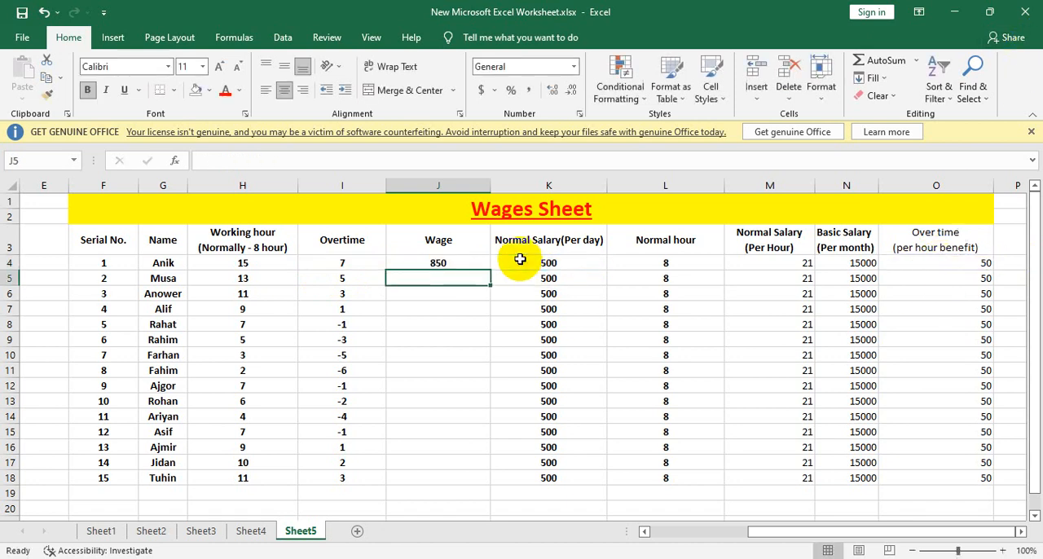
Step: Copy the wage formula from J4 down through J18
{"action": "left_click", "coordinate": [434, 263]}
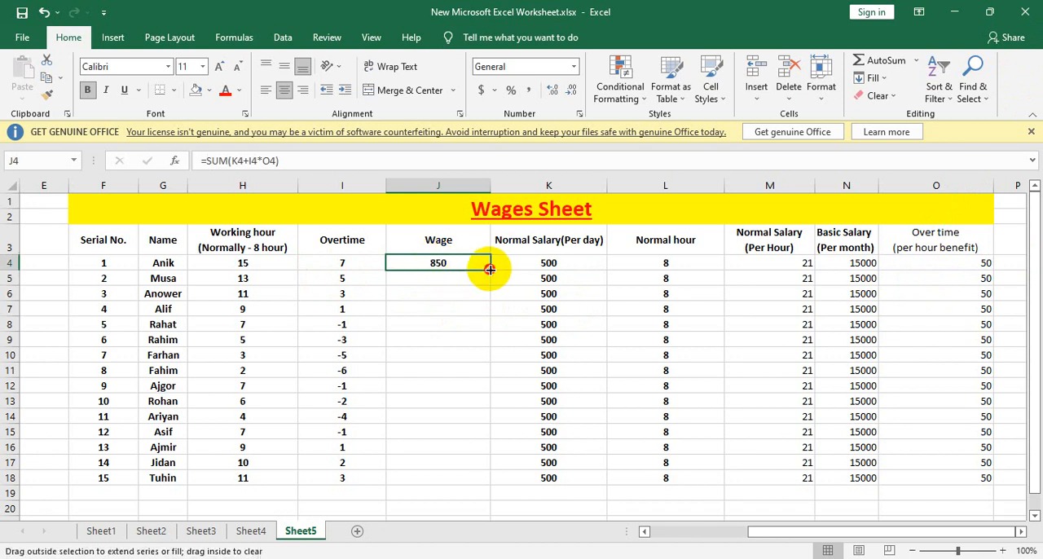
{"action": "left_click_drag", "start_coordinate": [489, 269], "coordinate": [487, 480]}
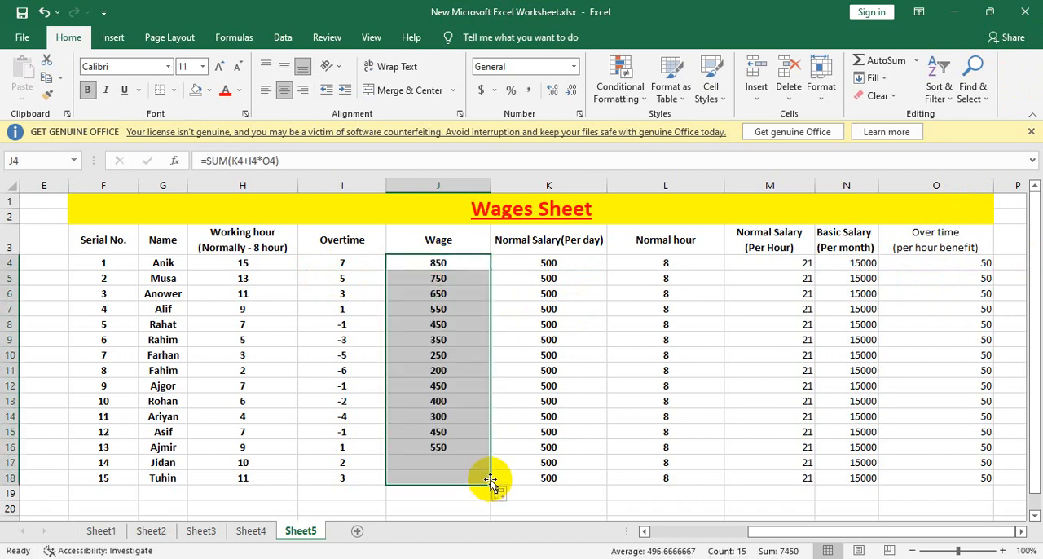
{"action": "left_click", "coordinate": [634, 427]}
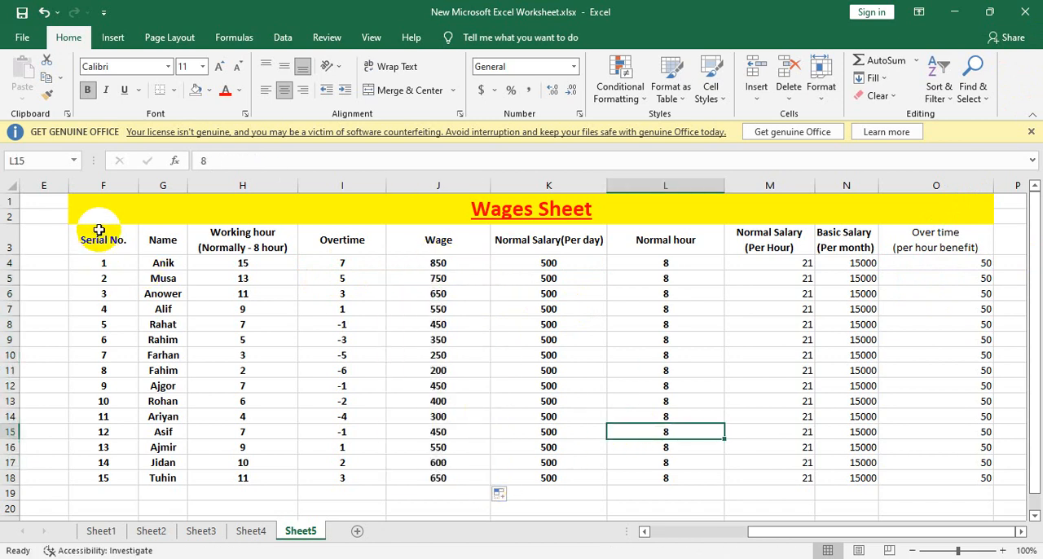
Step: Make the whole table F3:O18 bold and centre its contents horizontally
{"action": "left_click_drag", "start_coordinate": [98, 231], "coordinate": [969, 479]}
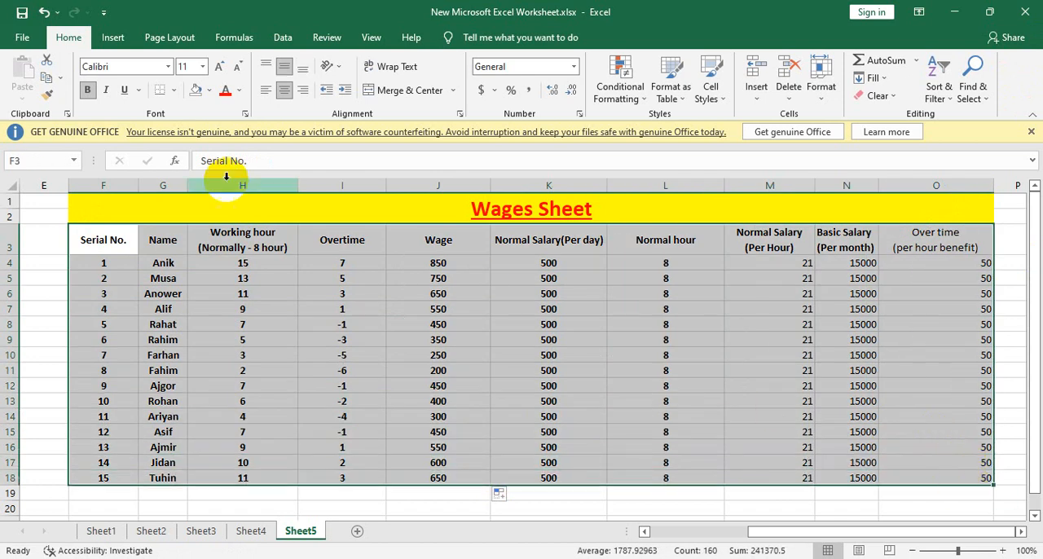
{"action": "left_click", "coordinate": [87, 90]}
{"action": "left_click", "coordinate": [87, 90]}
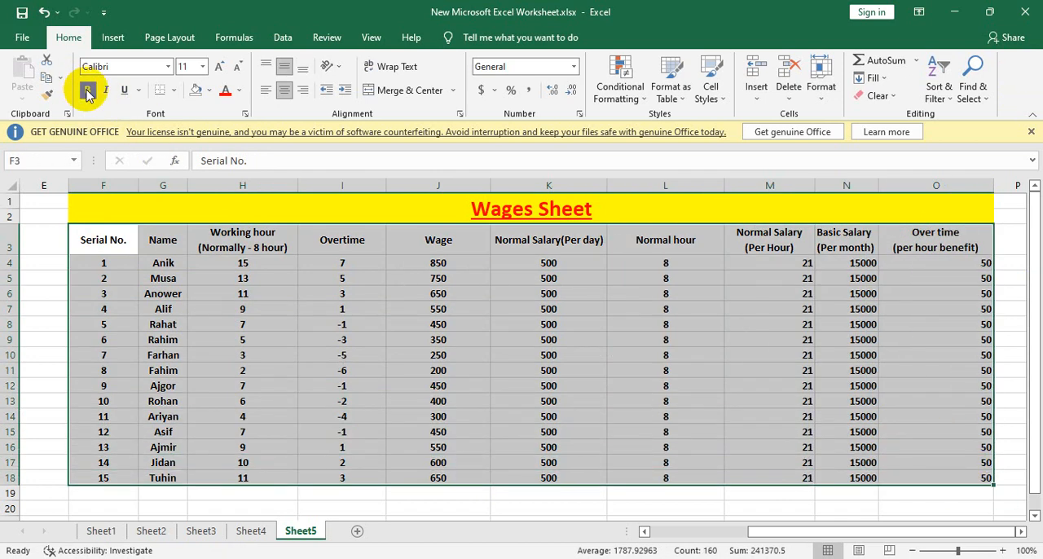
{"action": "left_click", "coordinate": [285, 90]}
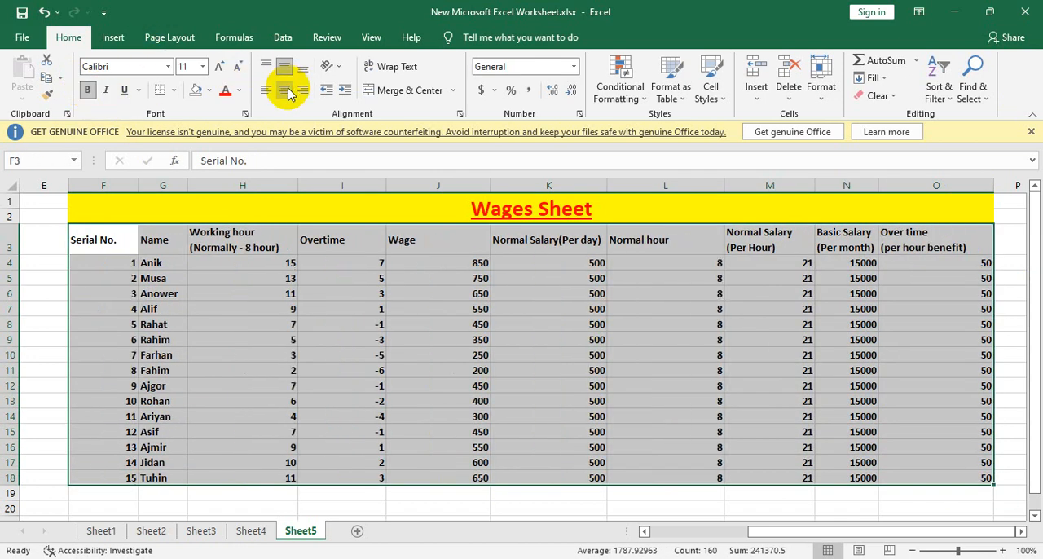
{"action": "left_click", "coordinate": [286, 91]}
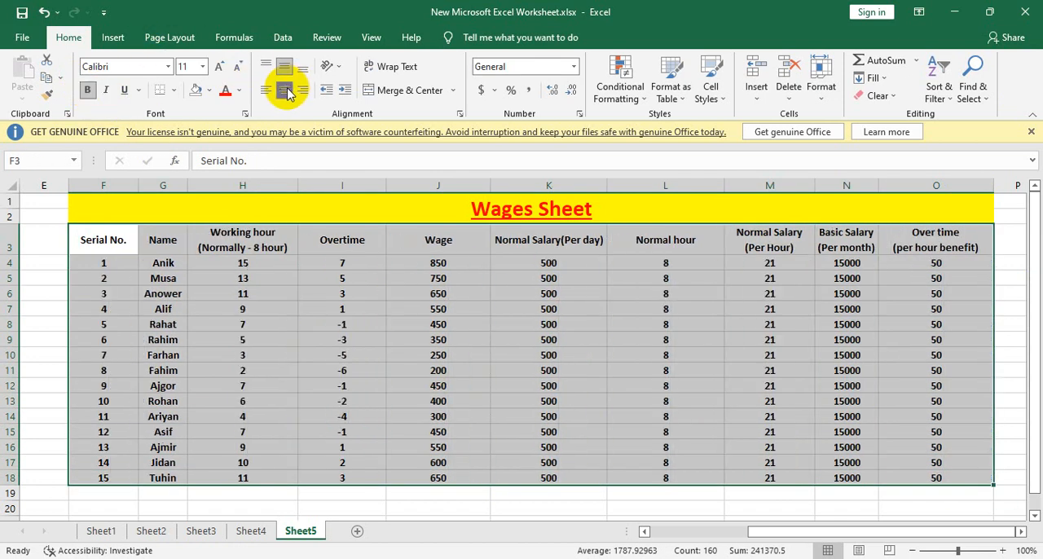
{"action": "left_click", "coordinate": [580, 450]}
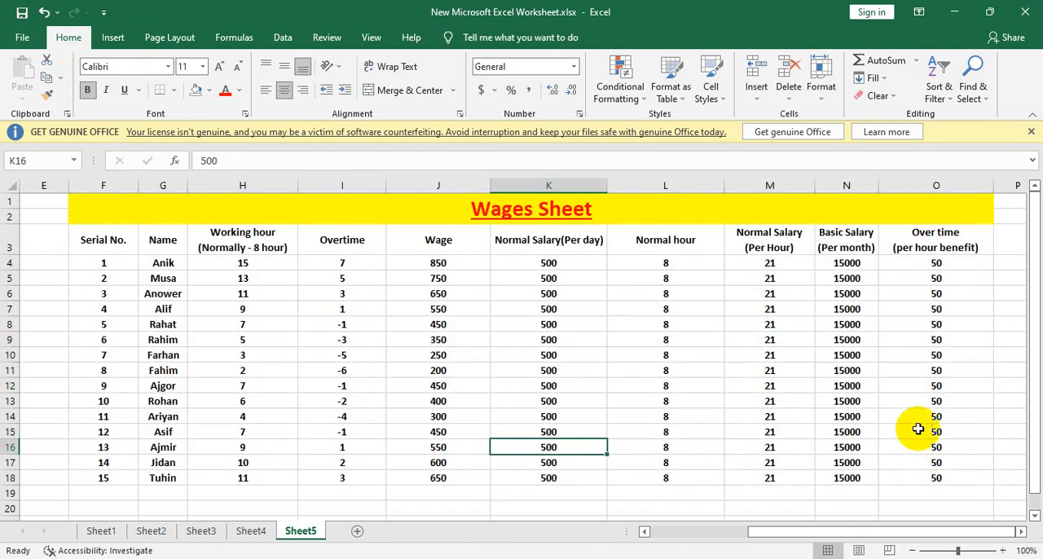
{"action": "scroll", "coordinate": [920, 426], "scroll_direction": "up", "scroll_amount": 1, "text": "ctrl"}
{"action": "scroll", "coordinate": [920, 424], "scroll_direction": "down", "scroll_amount": 1, "text": "ctrl"}
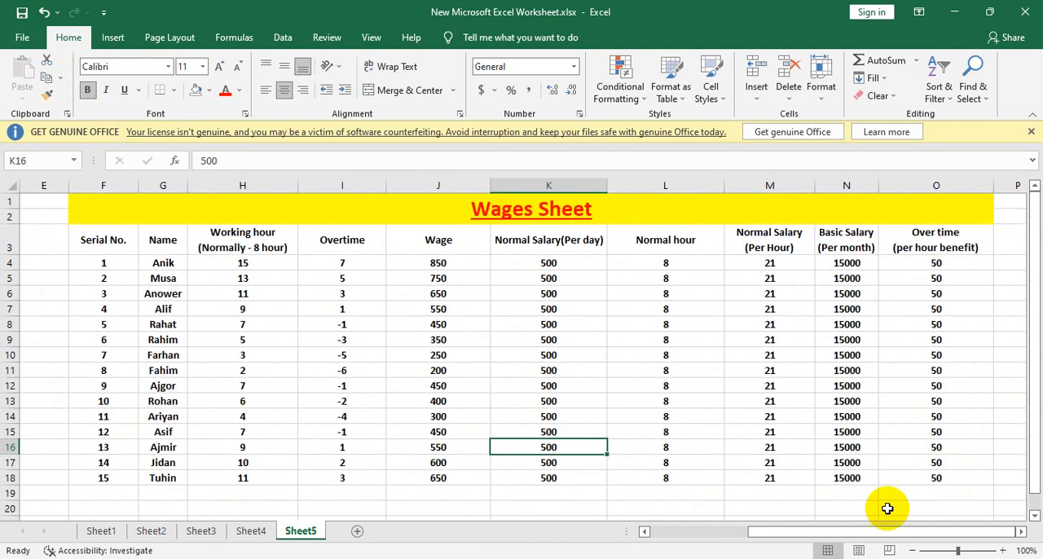